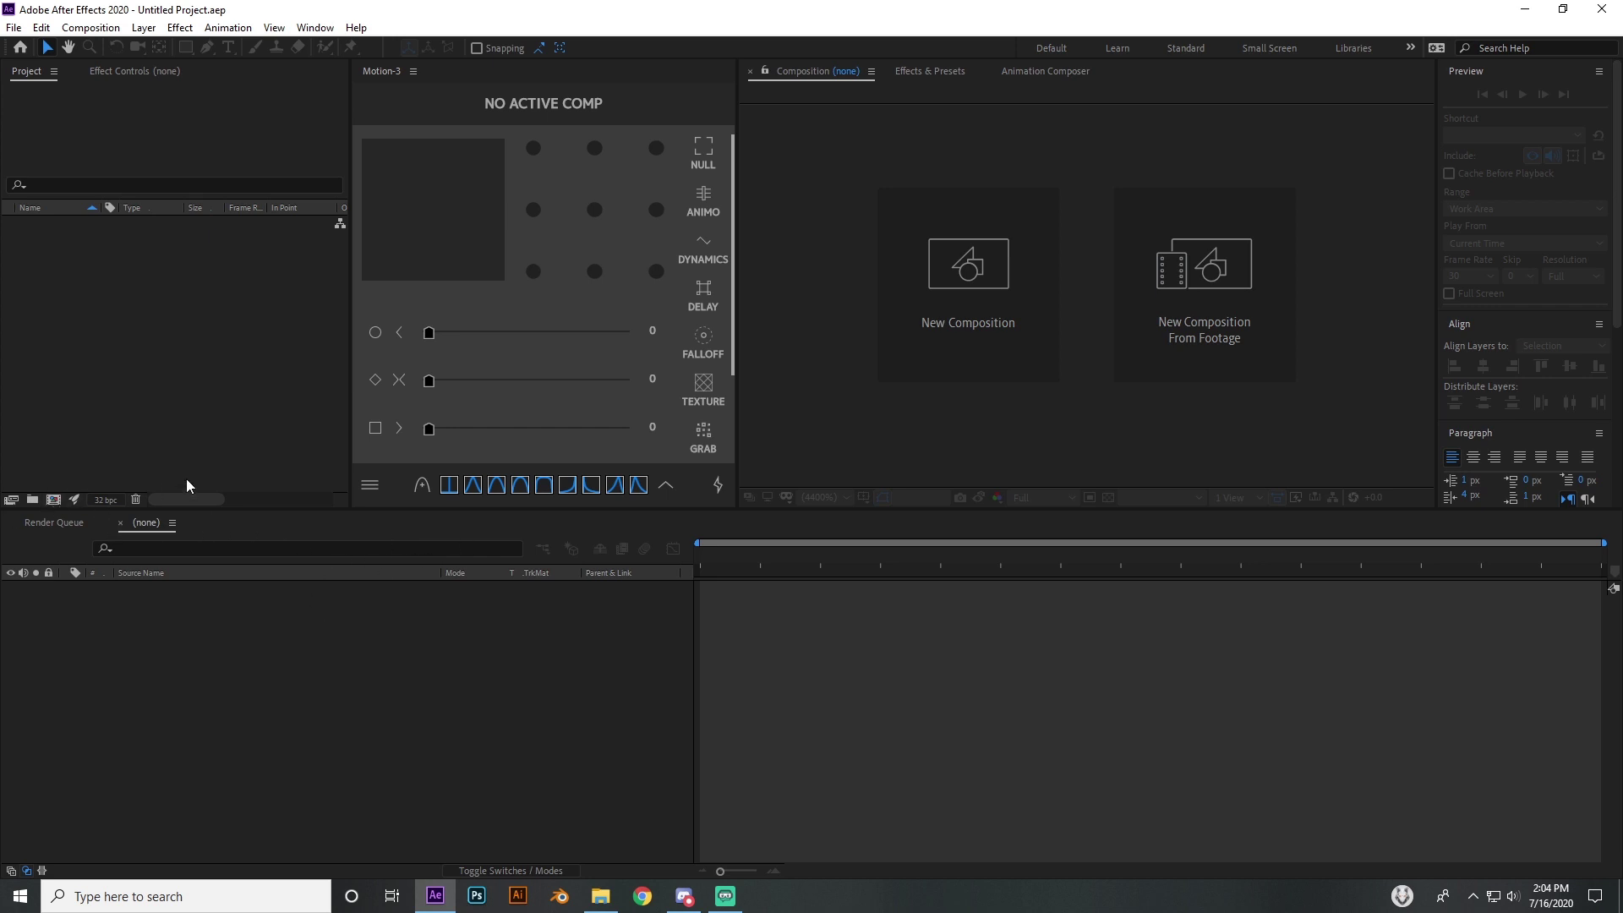
Create Comp 1 at 1920x1080 with a black background colour.
left_click(58, 499)
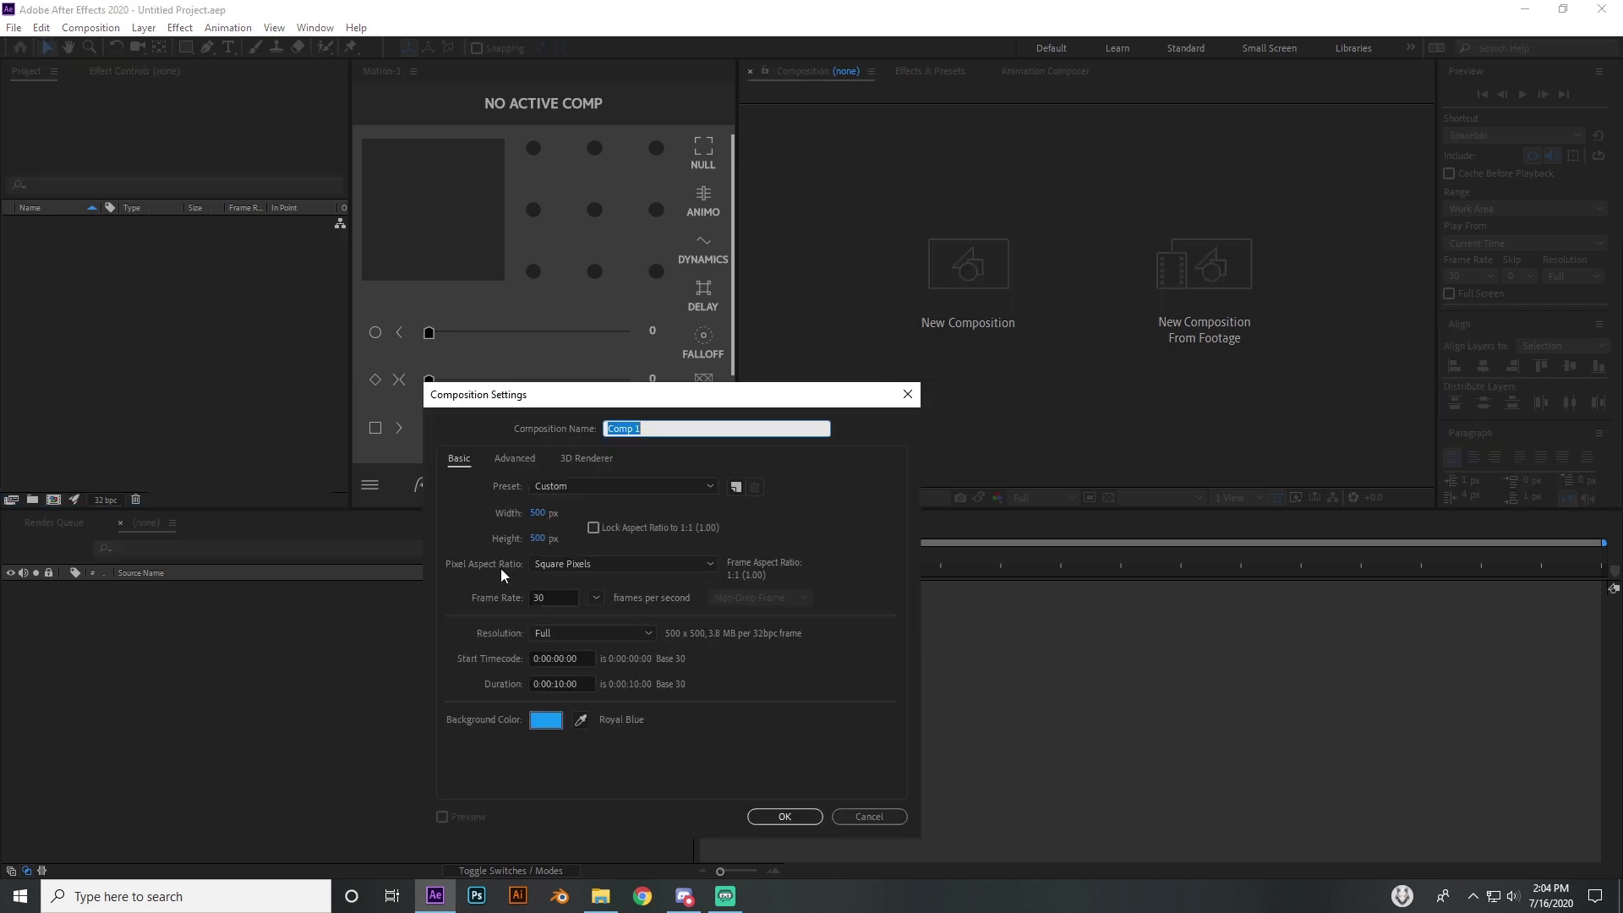
left_click(561, 716)
left_click_drag(716, 589, 626, 736)
left_click(1064, 507)
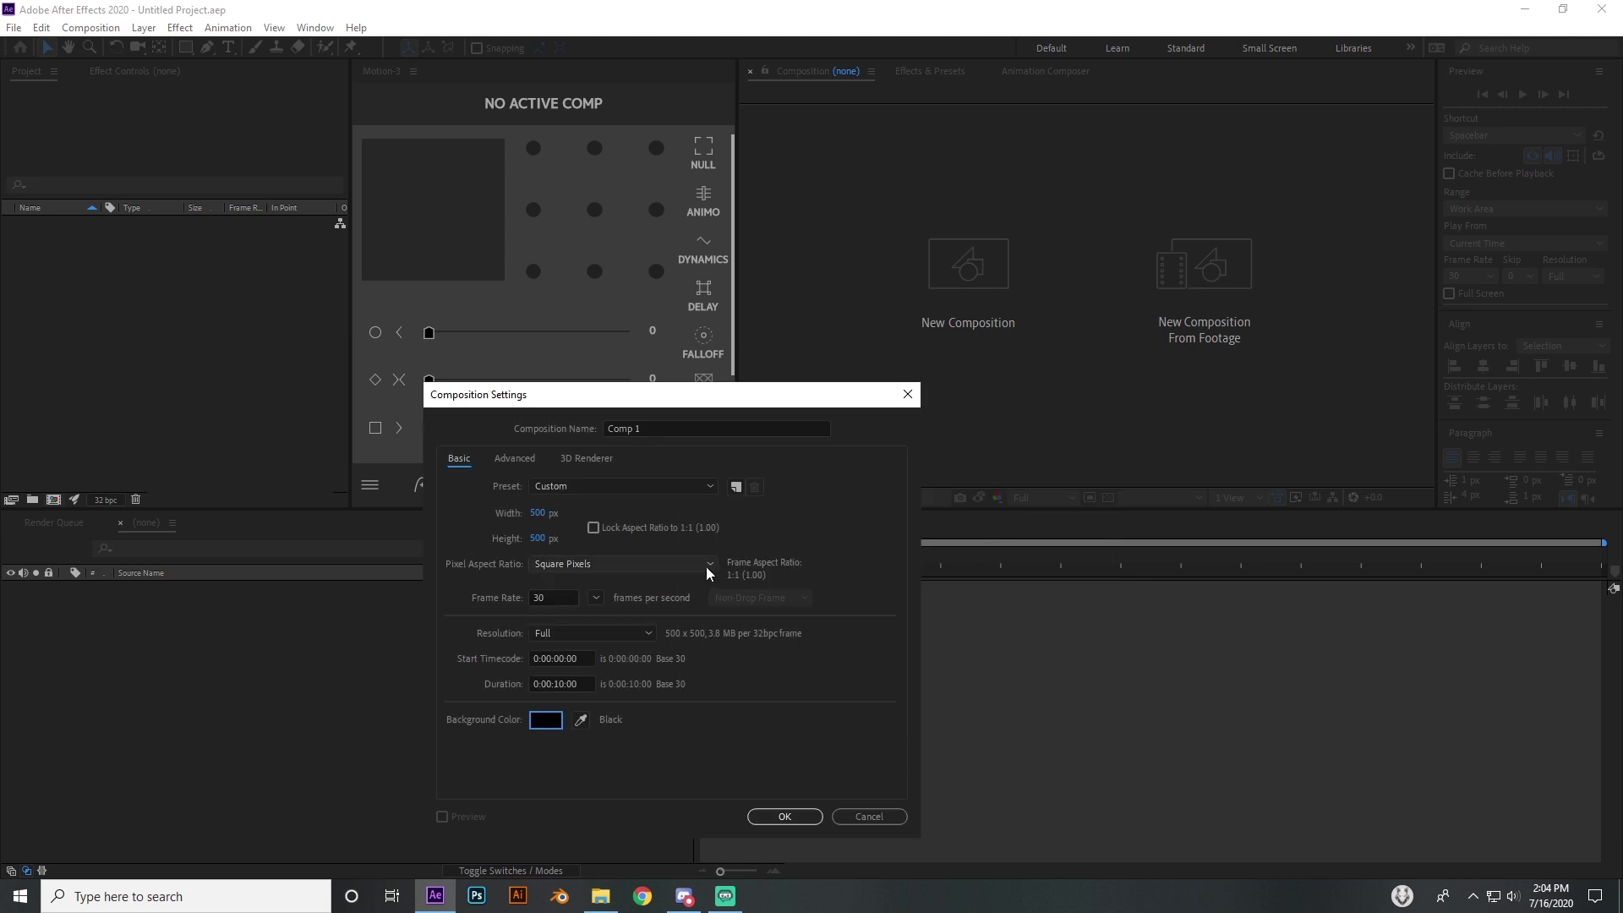
left_click(539, 513)
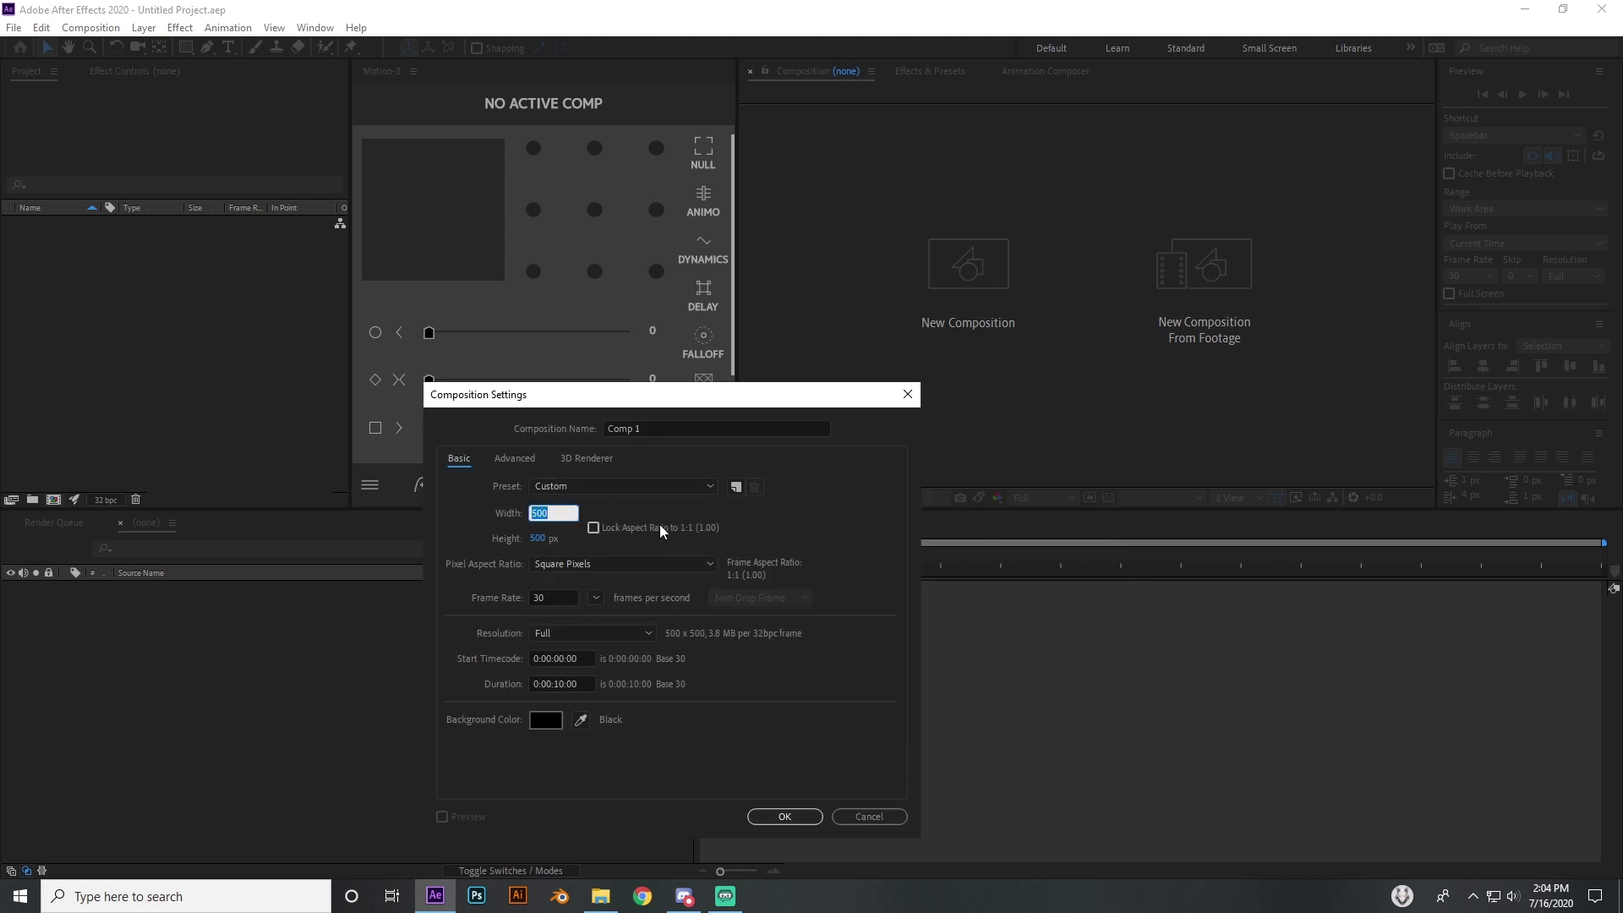
type("1920")
left_click(546, 536)
type("1080")
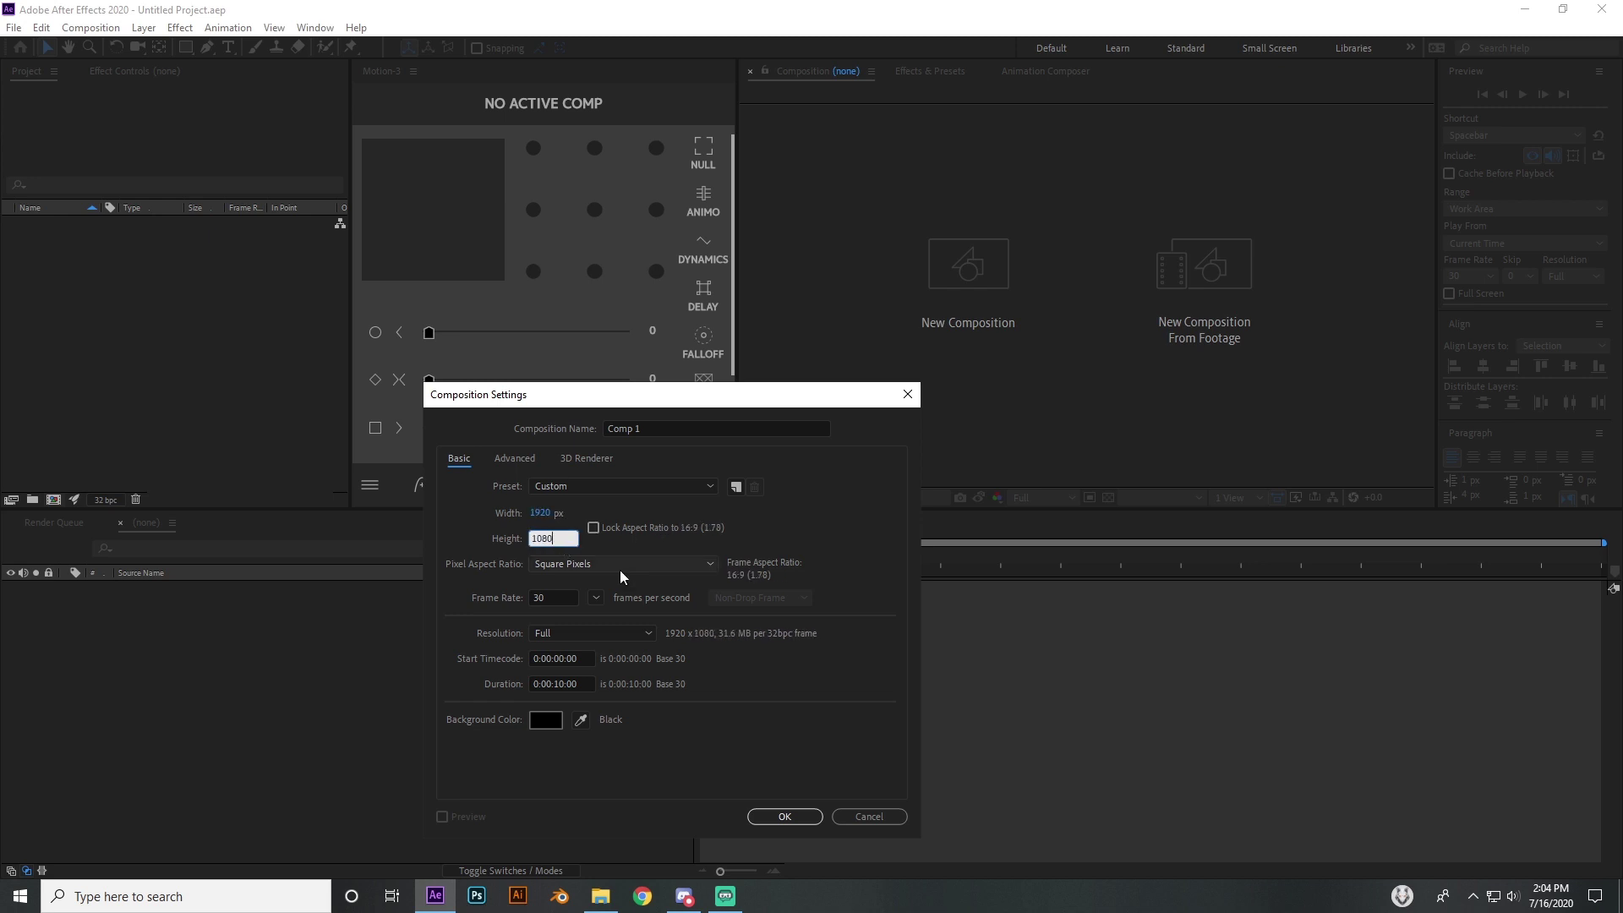
left_click(795, 815)
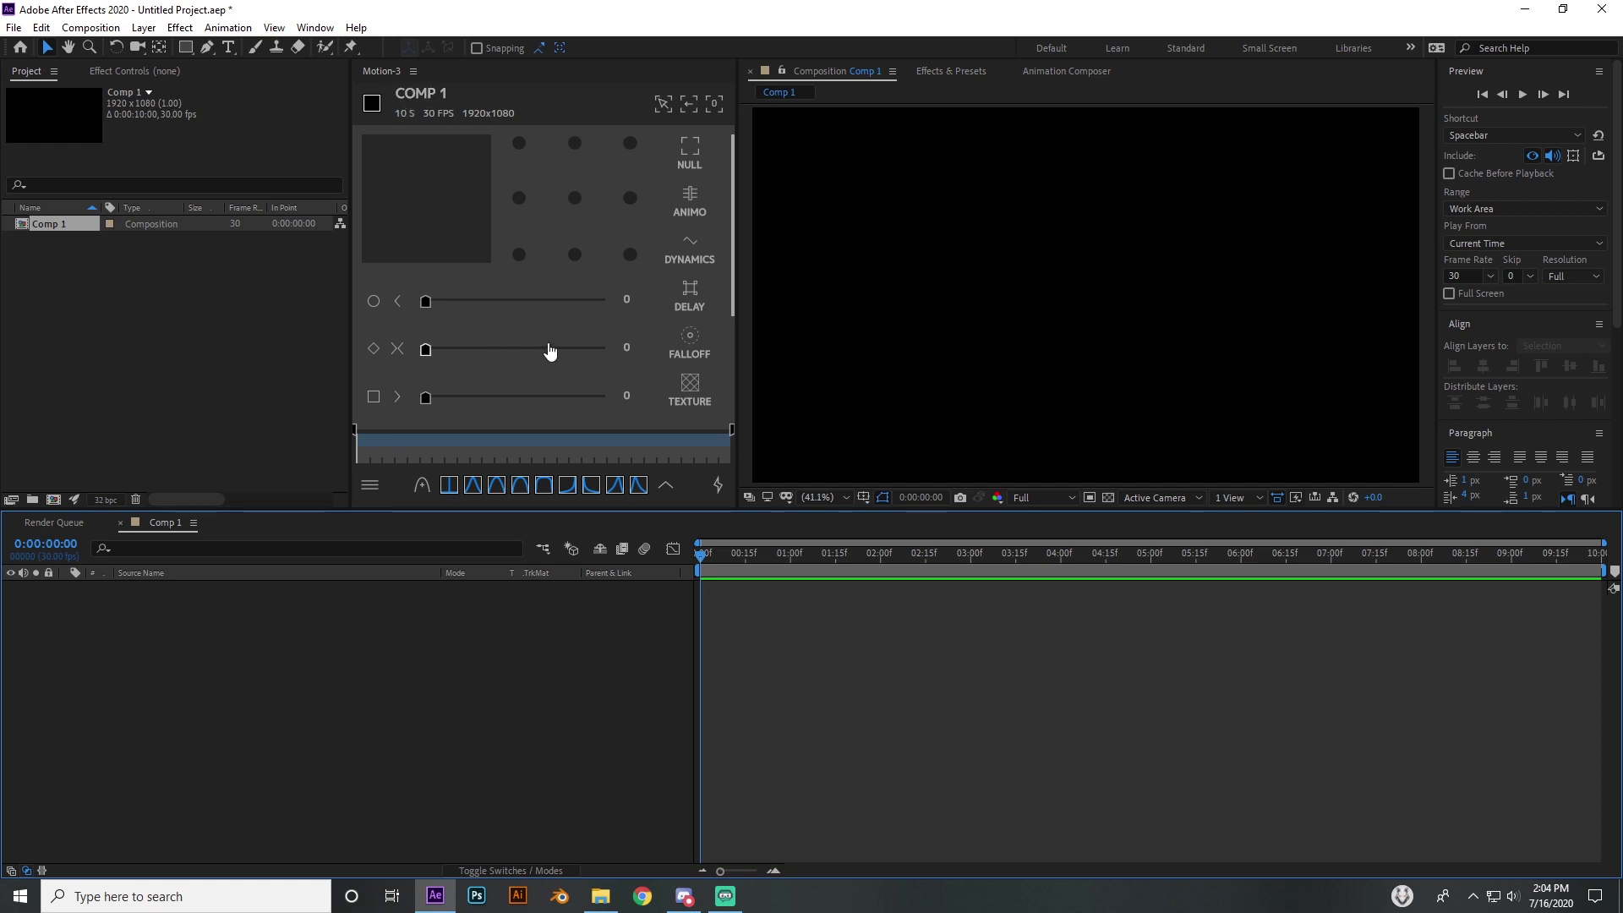
Pull the work-area end back to 5 seconds and trim Comp 1 to that work area.
scroll(721, 314, "down", 3)
scroll(721, 317, "up", 3)
scroll(717, 325, "down", 3)
scroll(715, 328, "up", 3)
scroll(715, 331, "down", 3)
scroll(713, 325, "up", 3)
left_click_drag(888, 563, 971, 585)
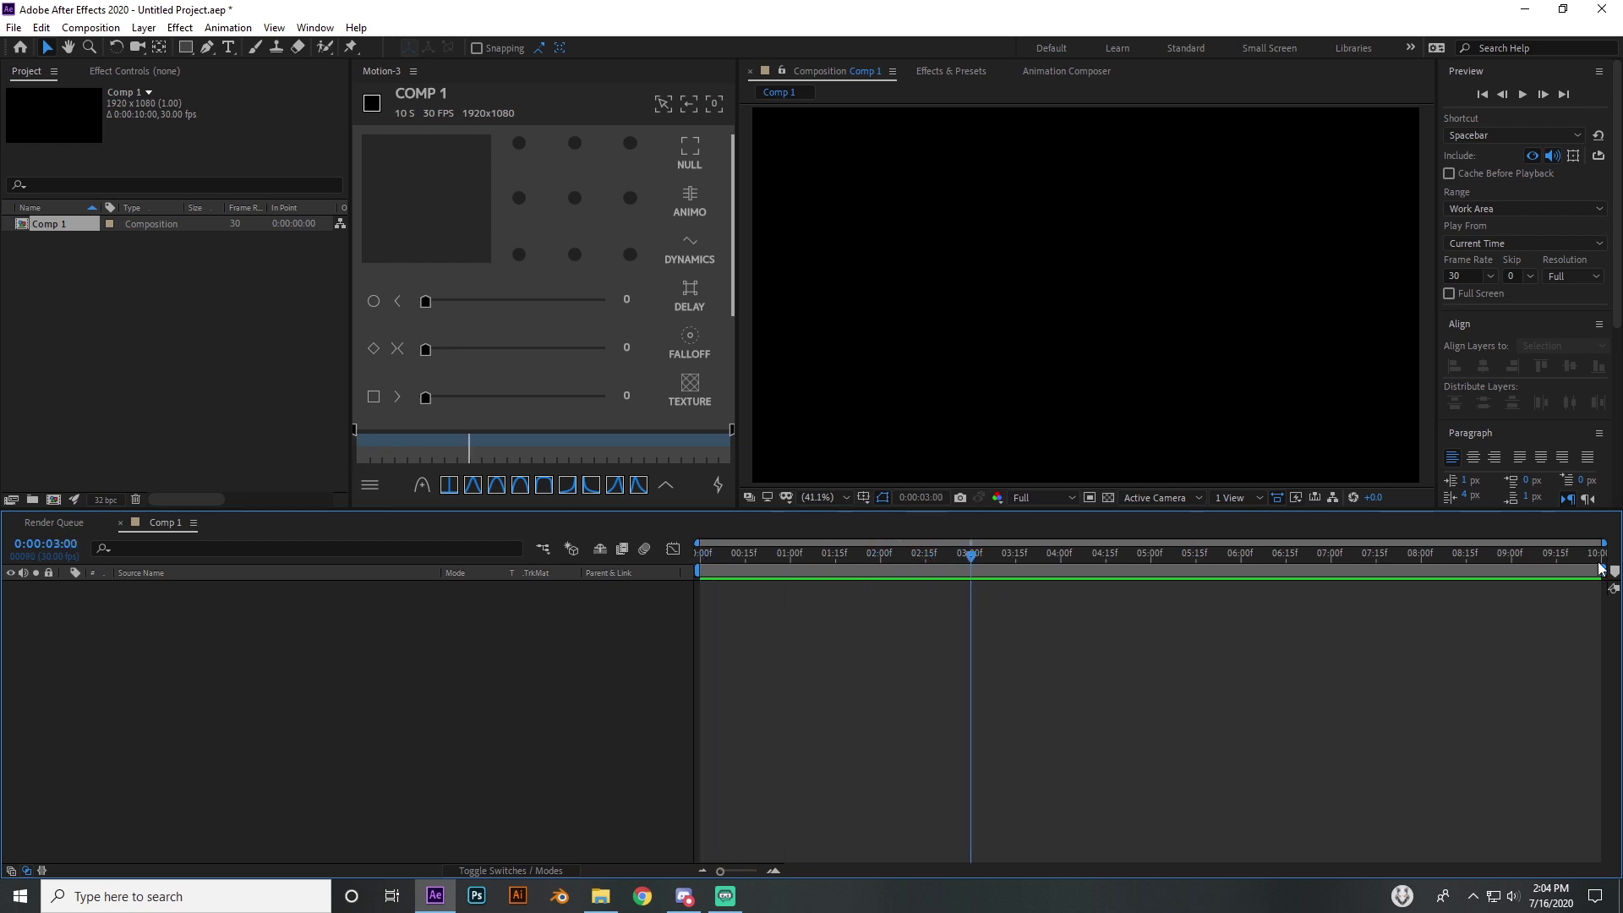
left_click_drag(1604, 572, 692, 590)
right_click(1130, 573)
left_click(1200, 620)
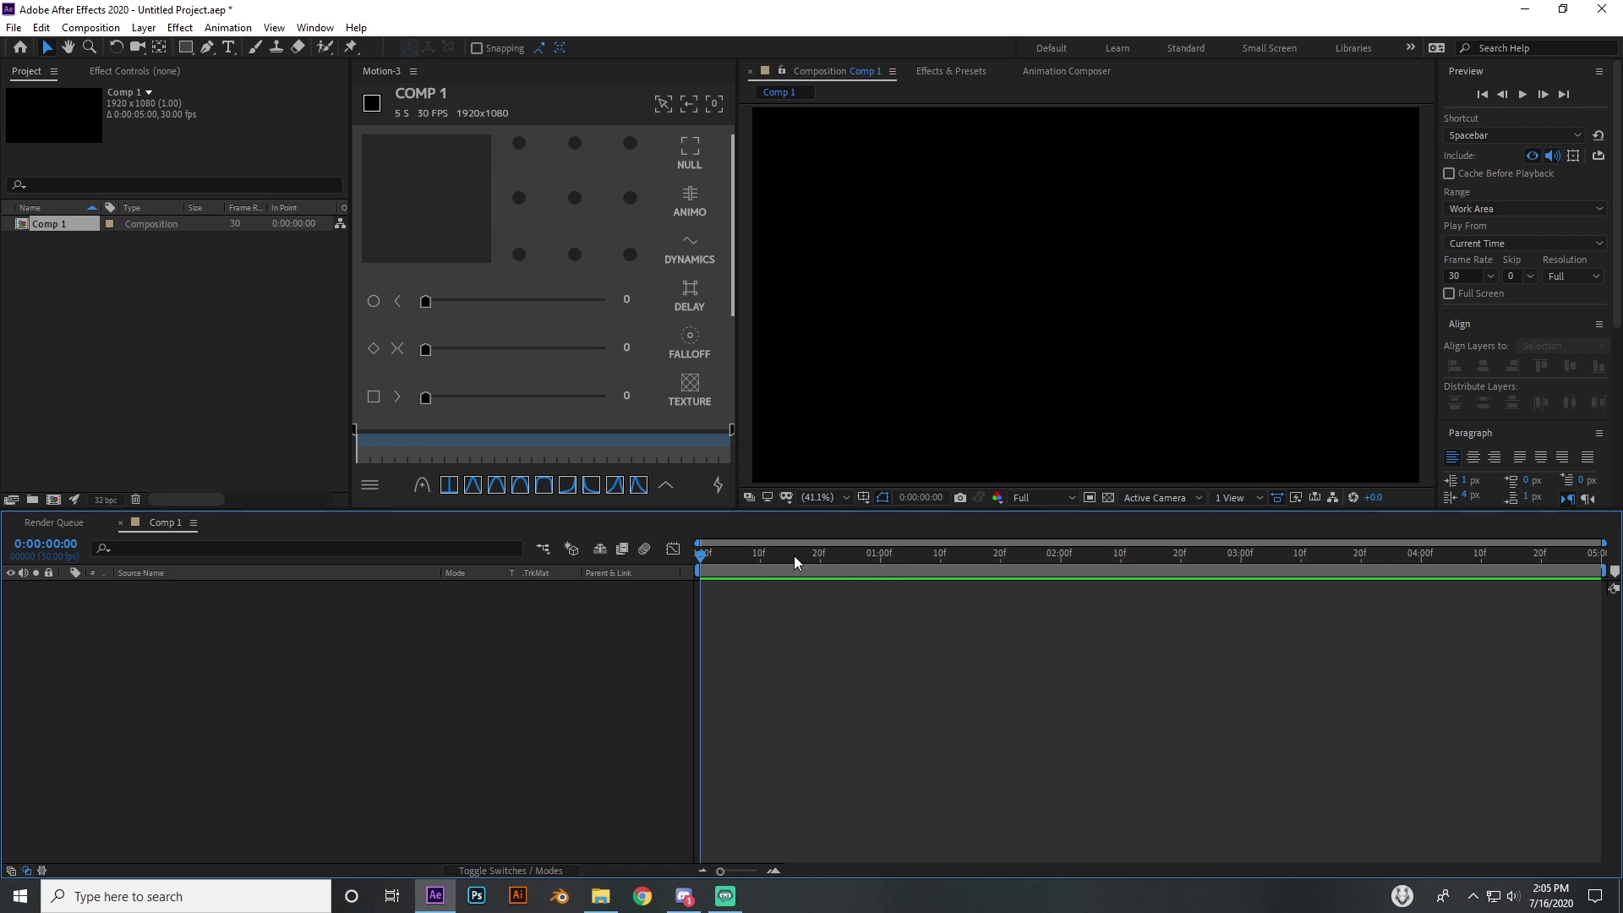
Open Solid Settings with Ctrl+Y for a white 1920x1080 solid, keeping the colour white.
key("ctrl+y")
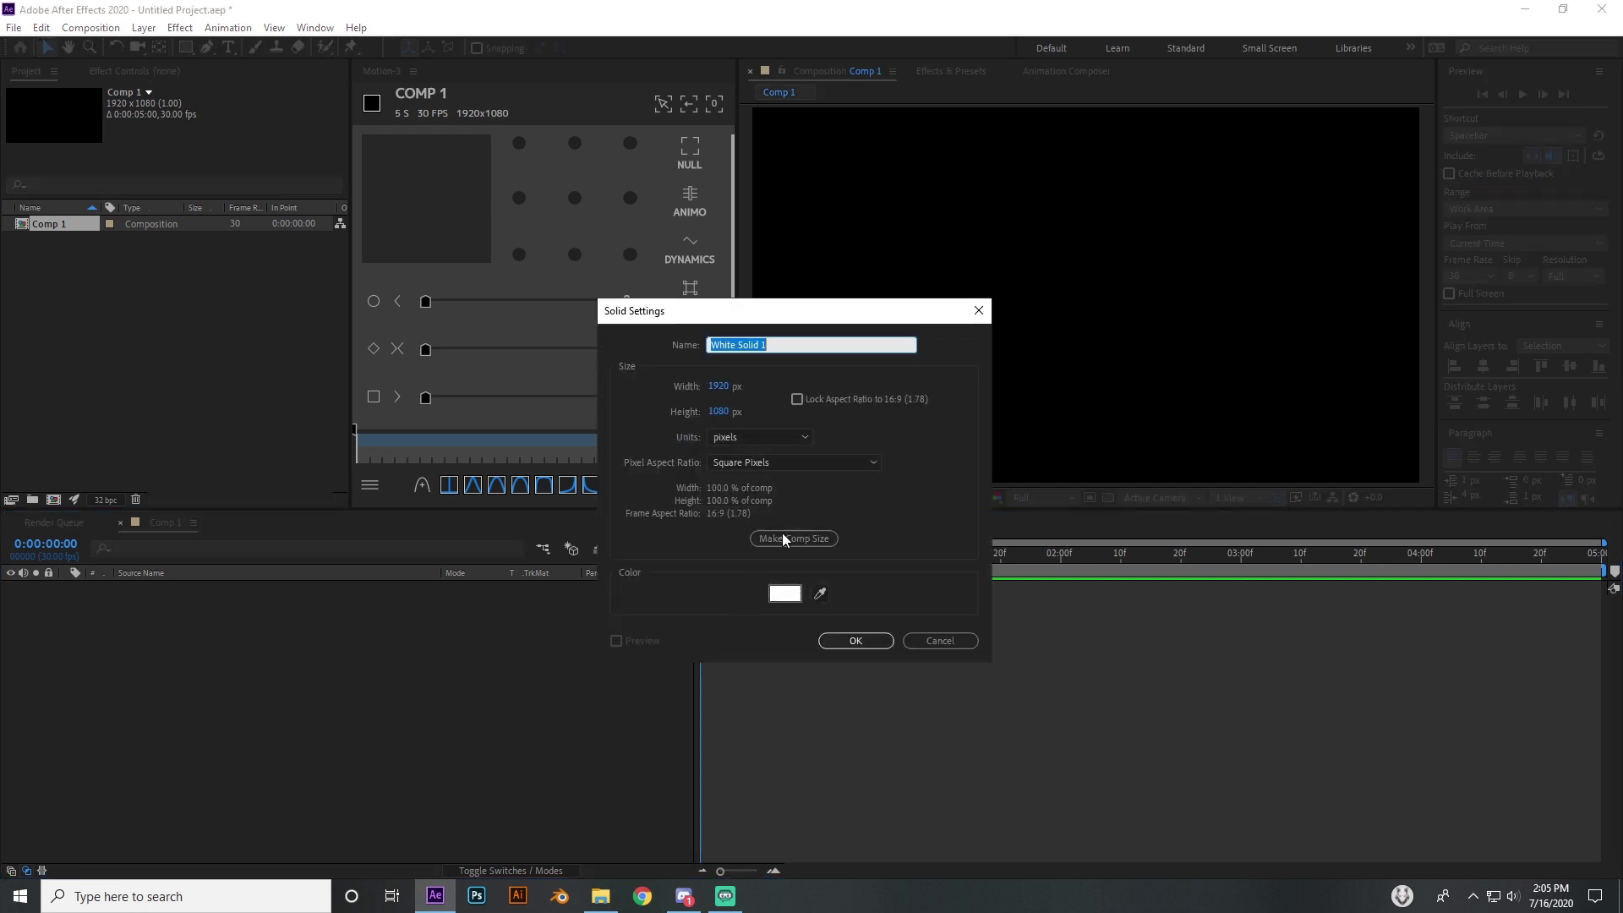
left_click(784, 593)
left_click(1041, 536)
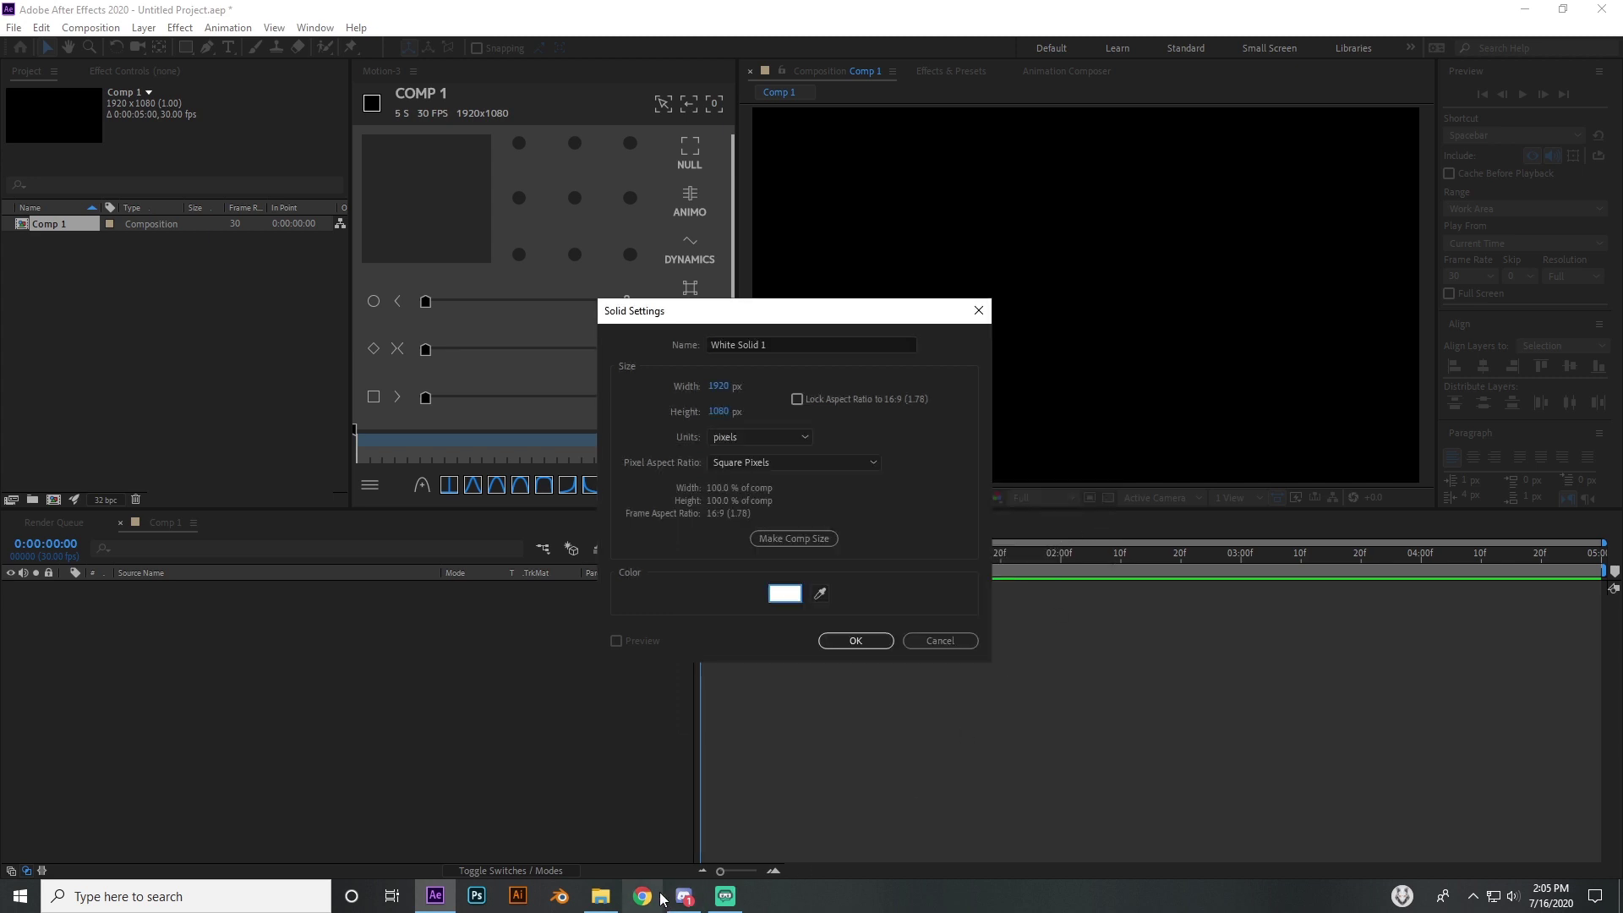
left_click(687, 896)
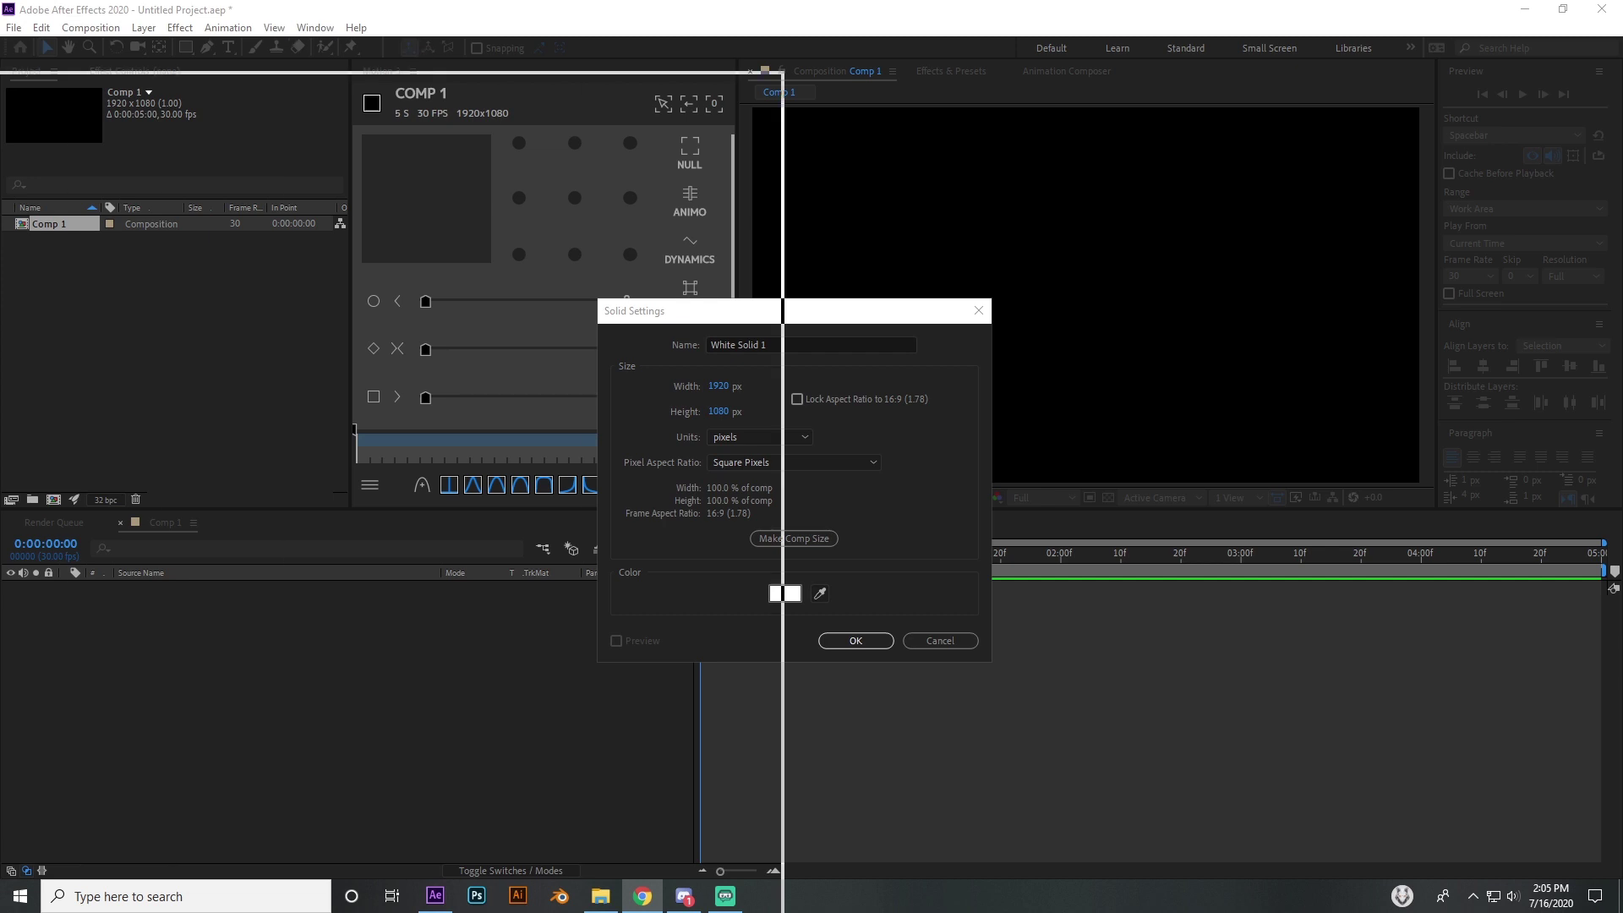
Maximize Chrome and browse Color Hunt's newest palettes using the New sort menu.
key("alt+Tab")
double_click(392, 98)
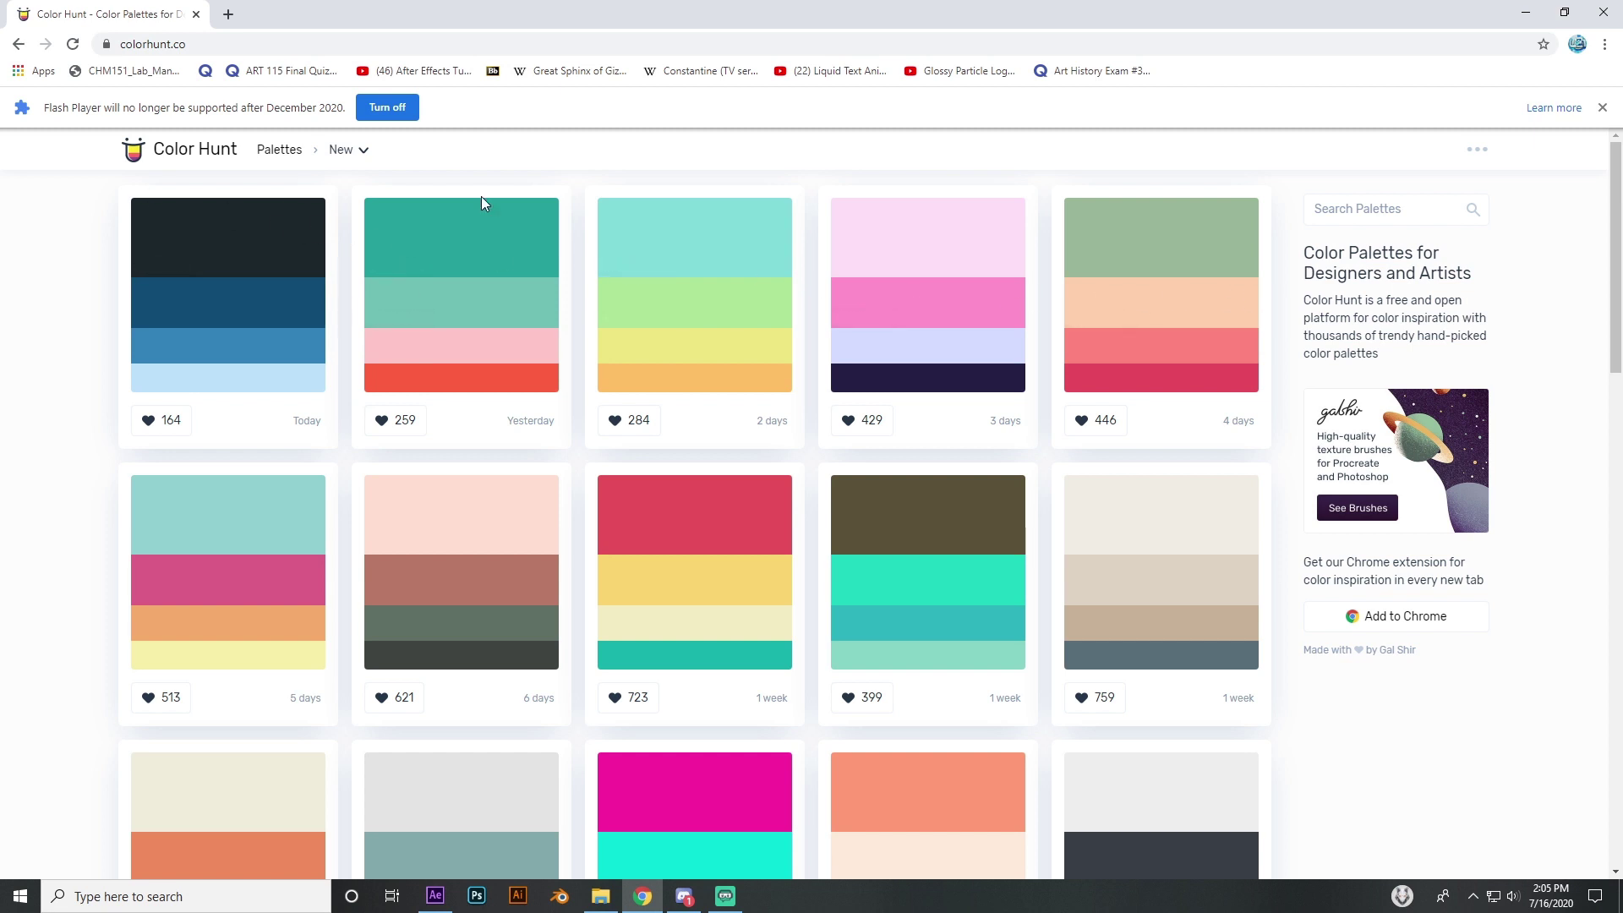
left_click(375, 155)
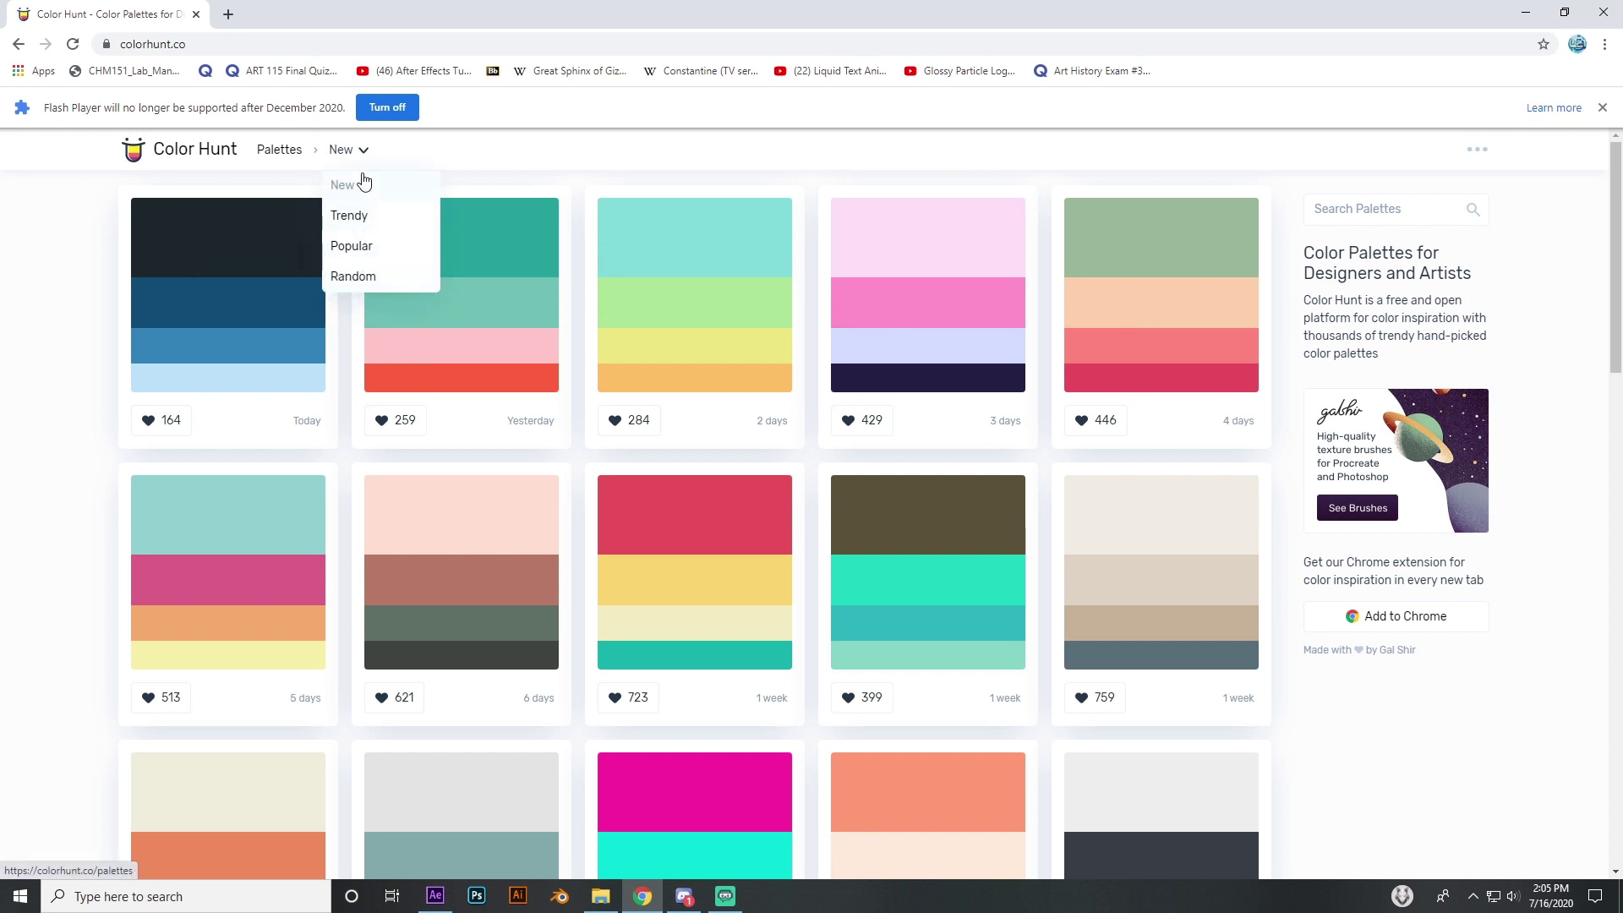
scroll(676, 389, "down", 5)
scroll(676, 389, "up", 5)
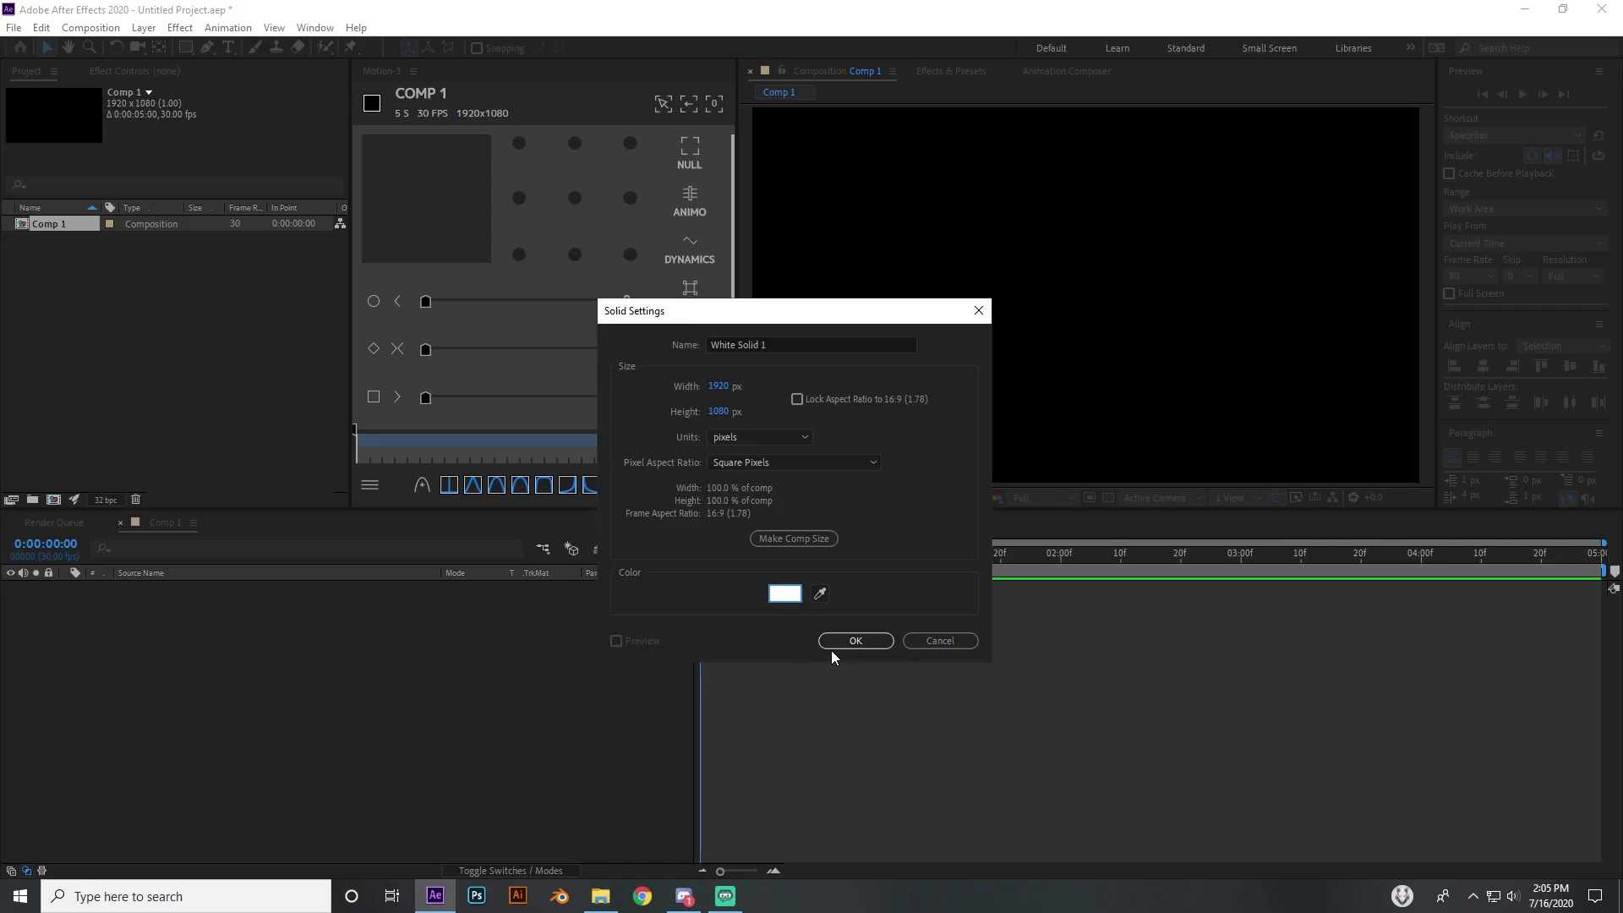
Set the solid colour to blue 077DF6 and create Royal Blue Solid 1.
left_click(784, 594)
left_click(786, 541)
left_click_drag(784, 540, 620, 499)
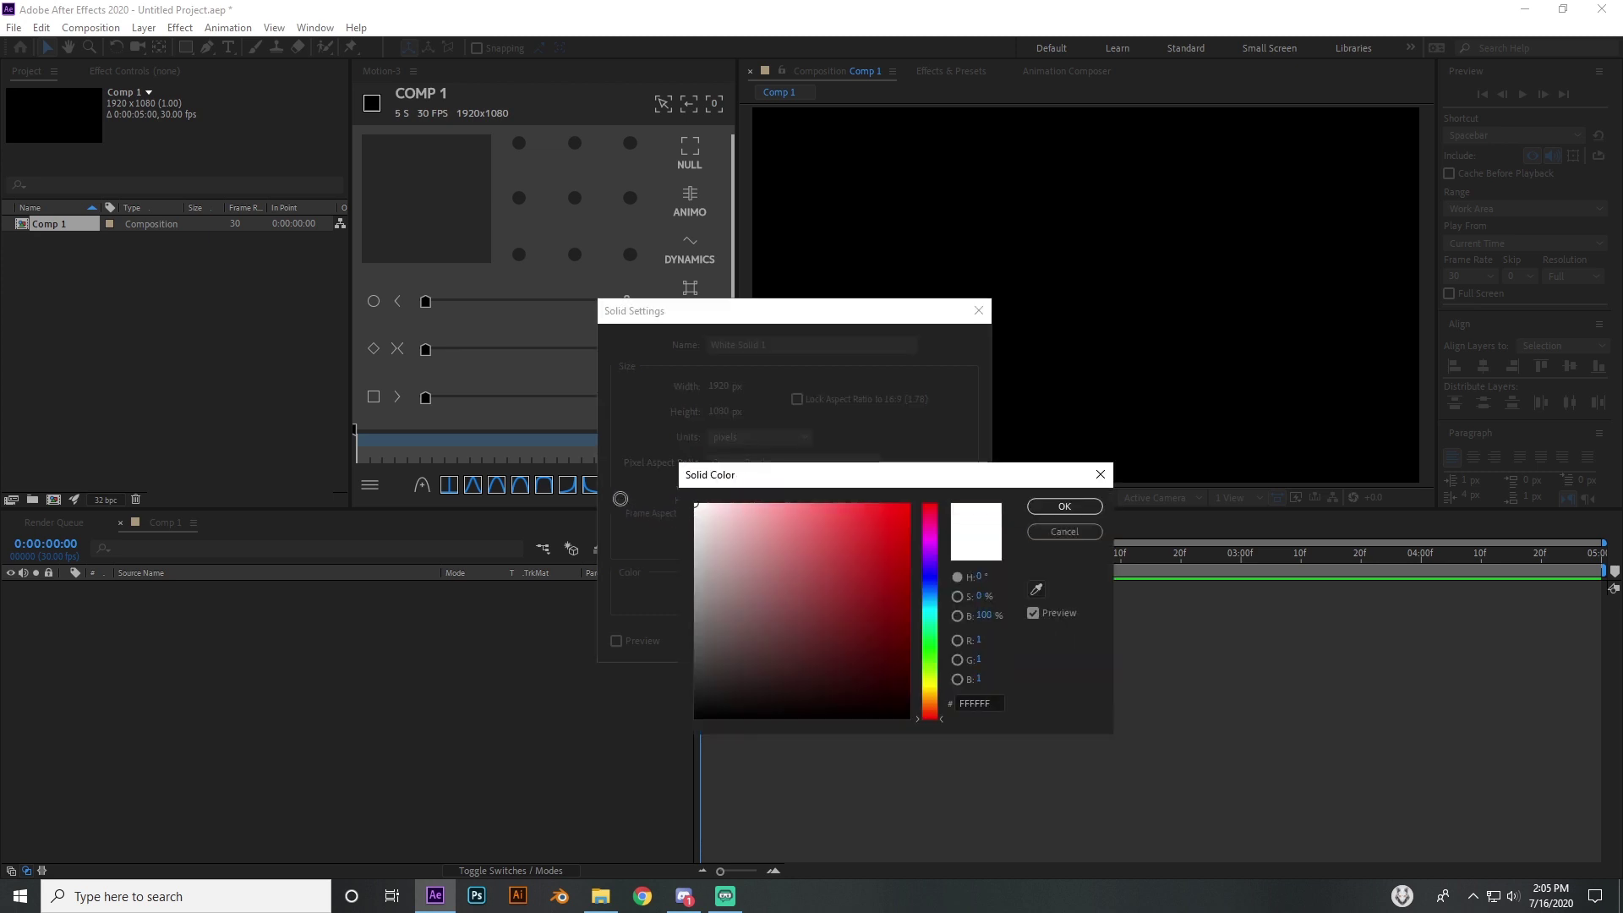
left_click(929, 593)
left_click(908, 505)
left_click(1064, 506)
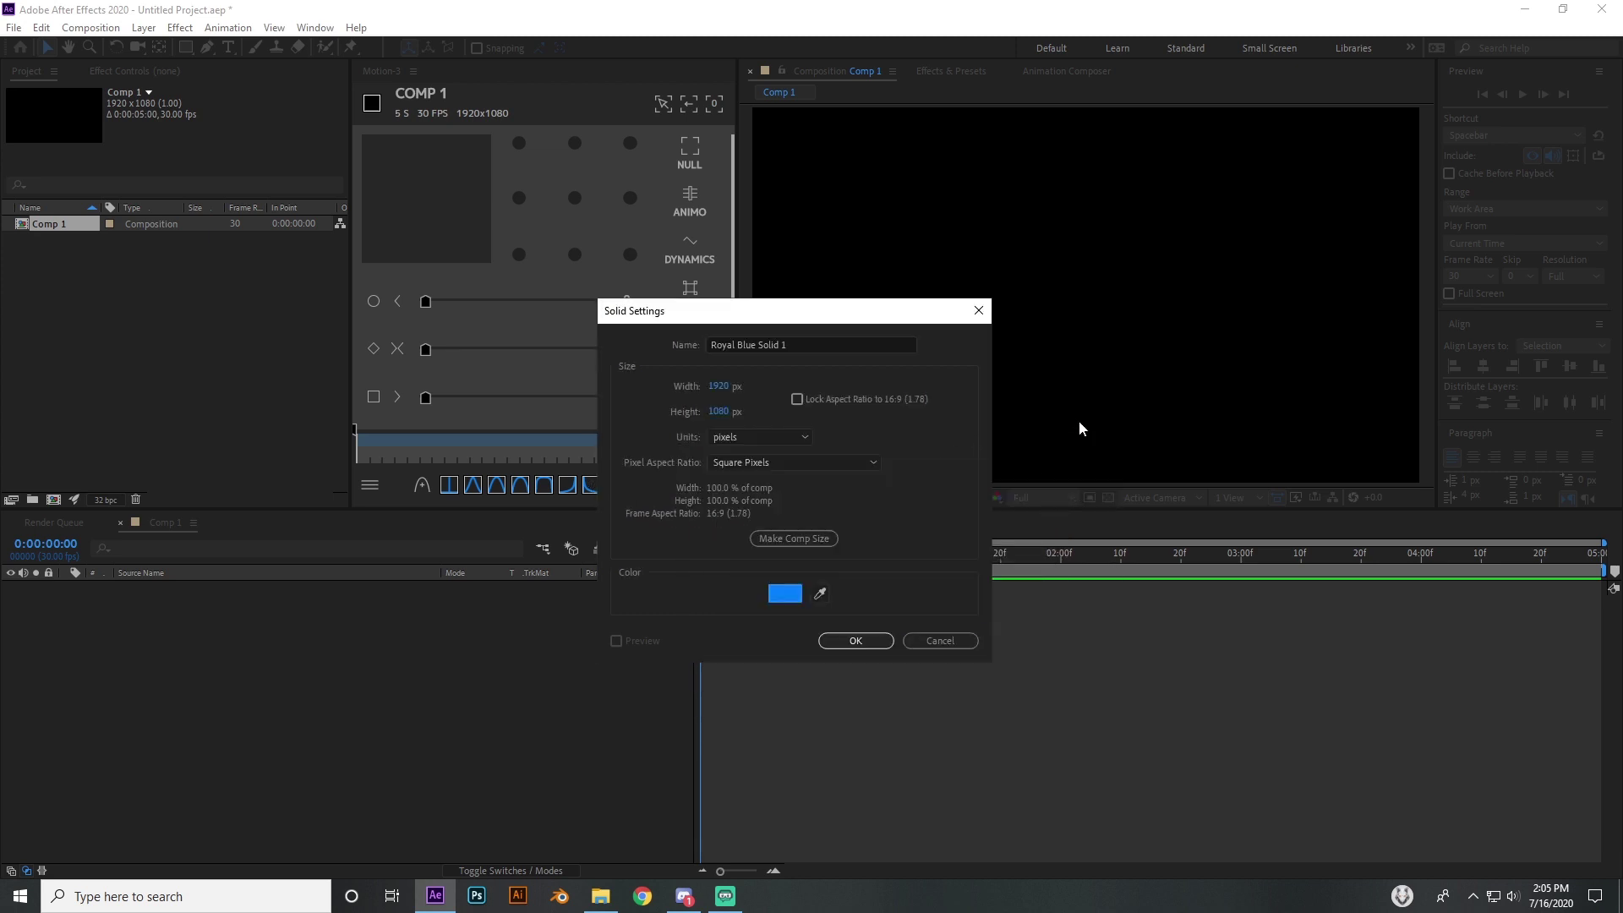
left_click(852, 643)
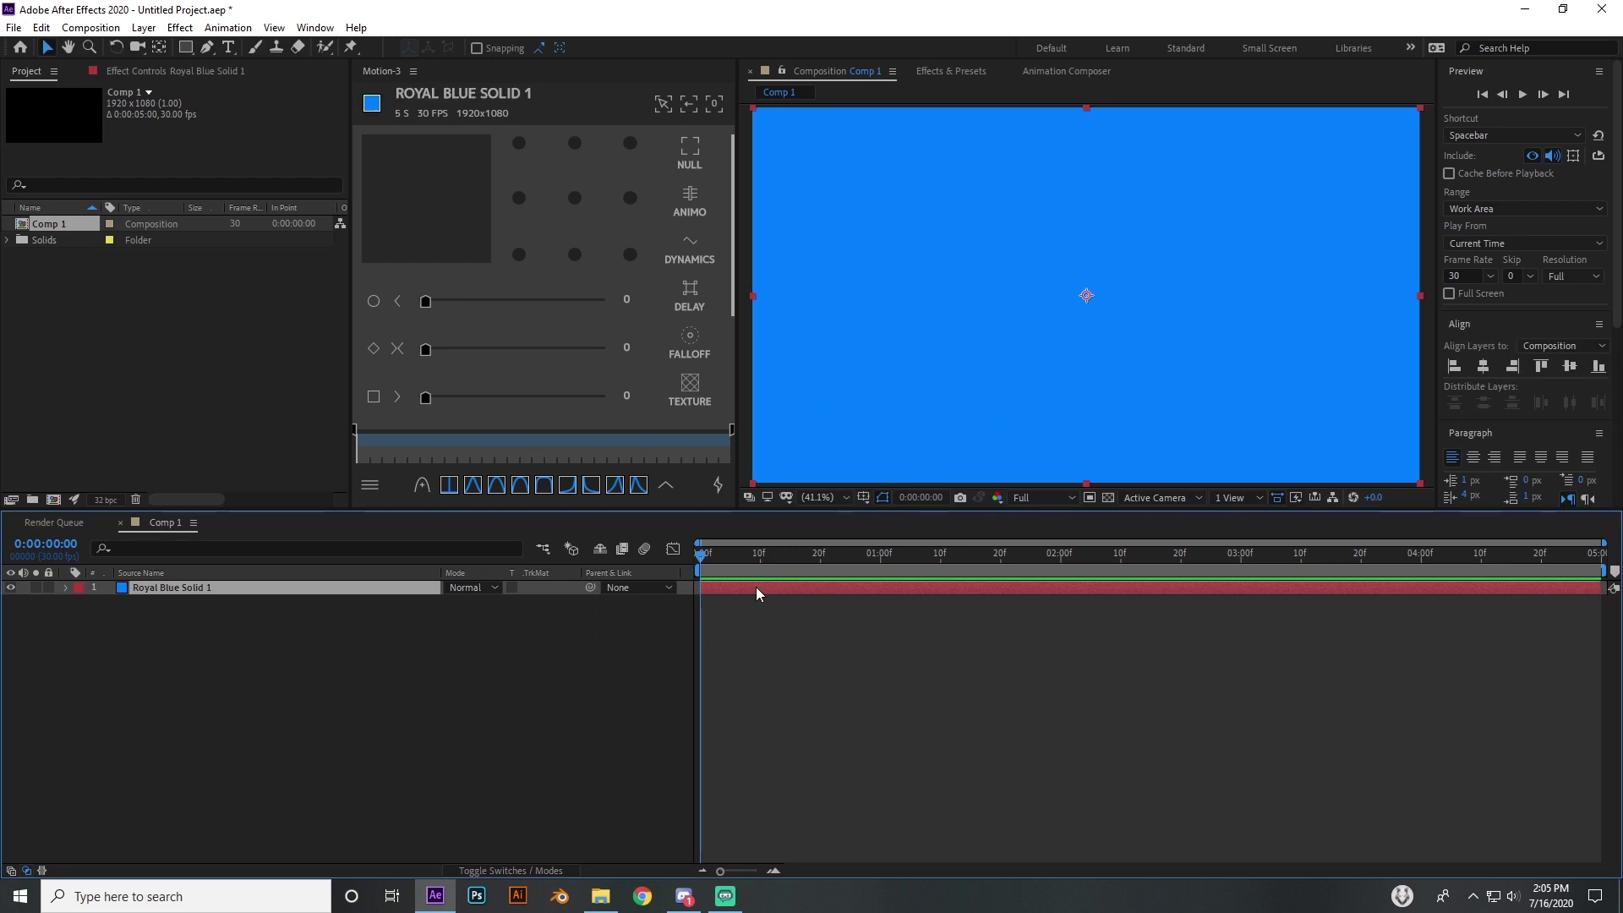
Apply a Fill effect to the solid and set its colour to blue #0084FF.
key("ctrl+space")
type("fill")
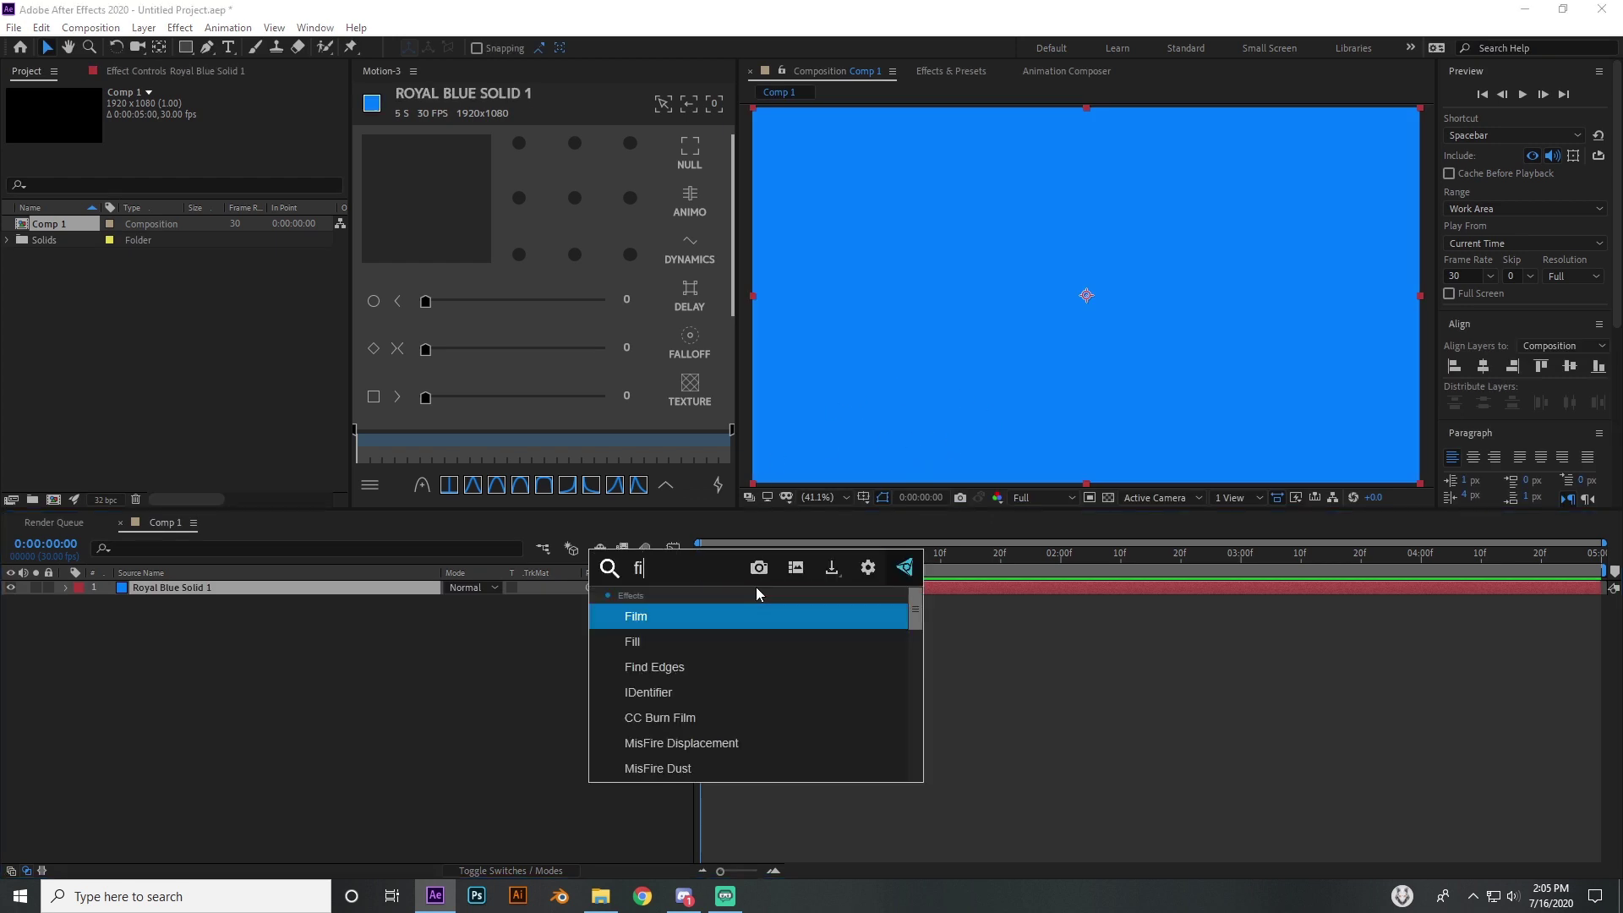
left_click(737, 613)
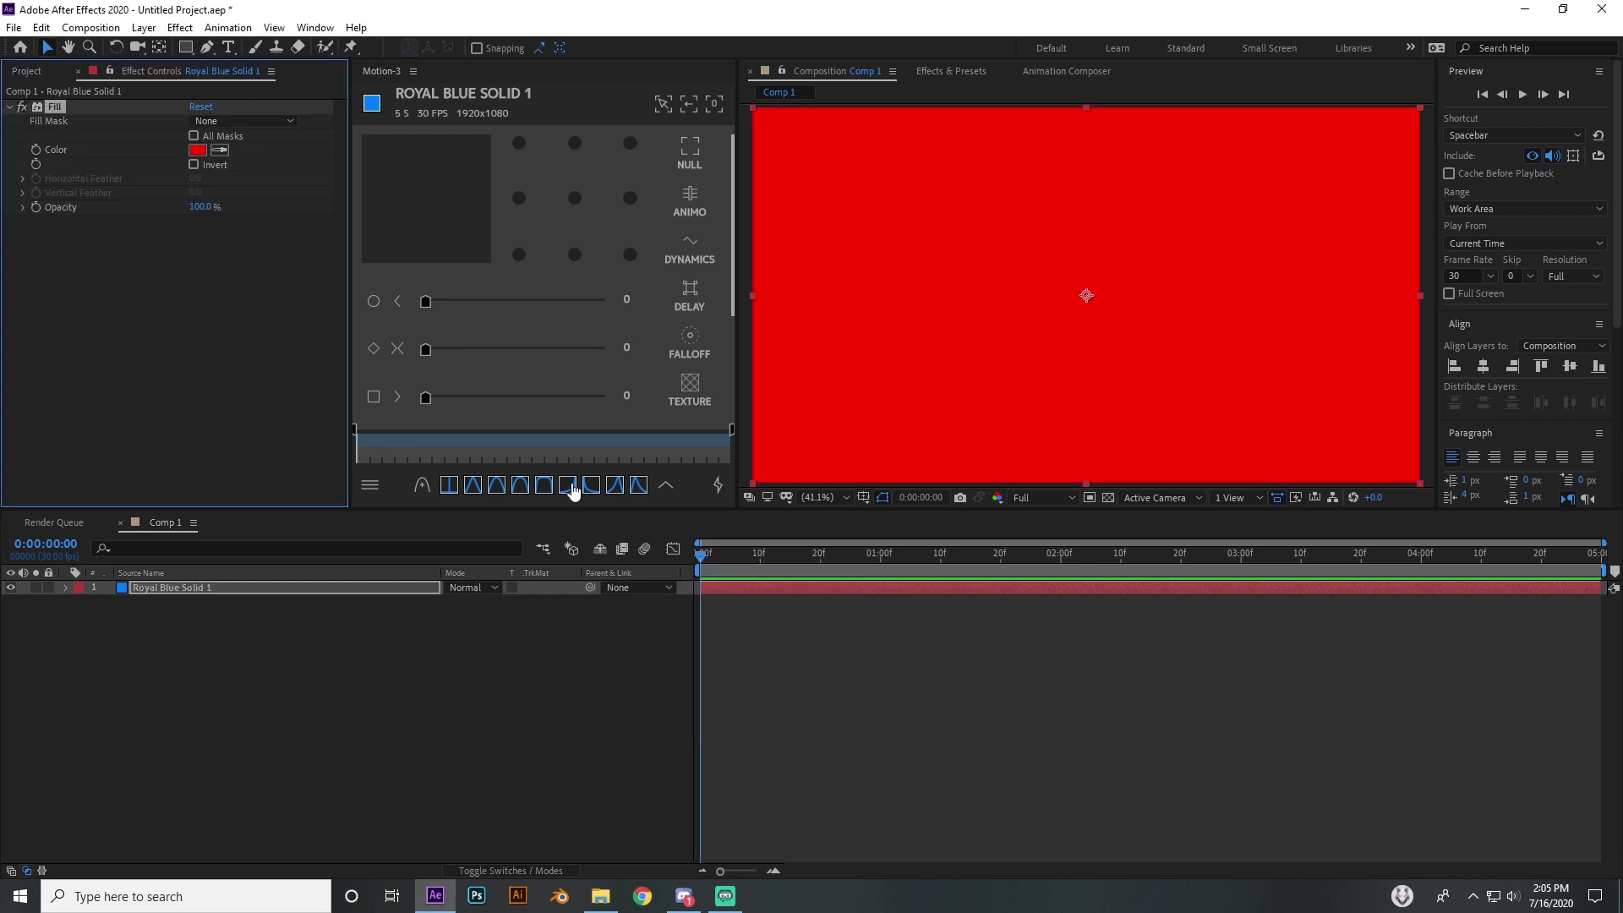
left_click(197, 150)
left_click(930, 576)
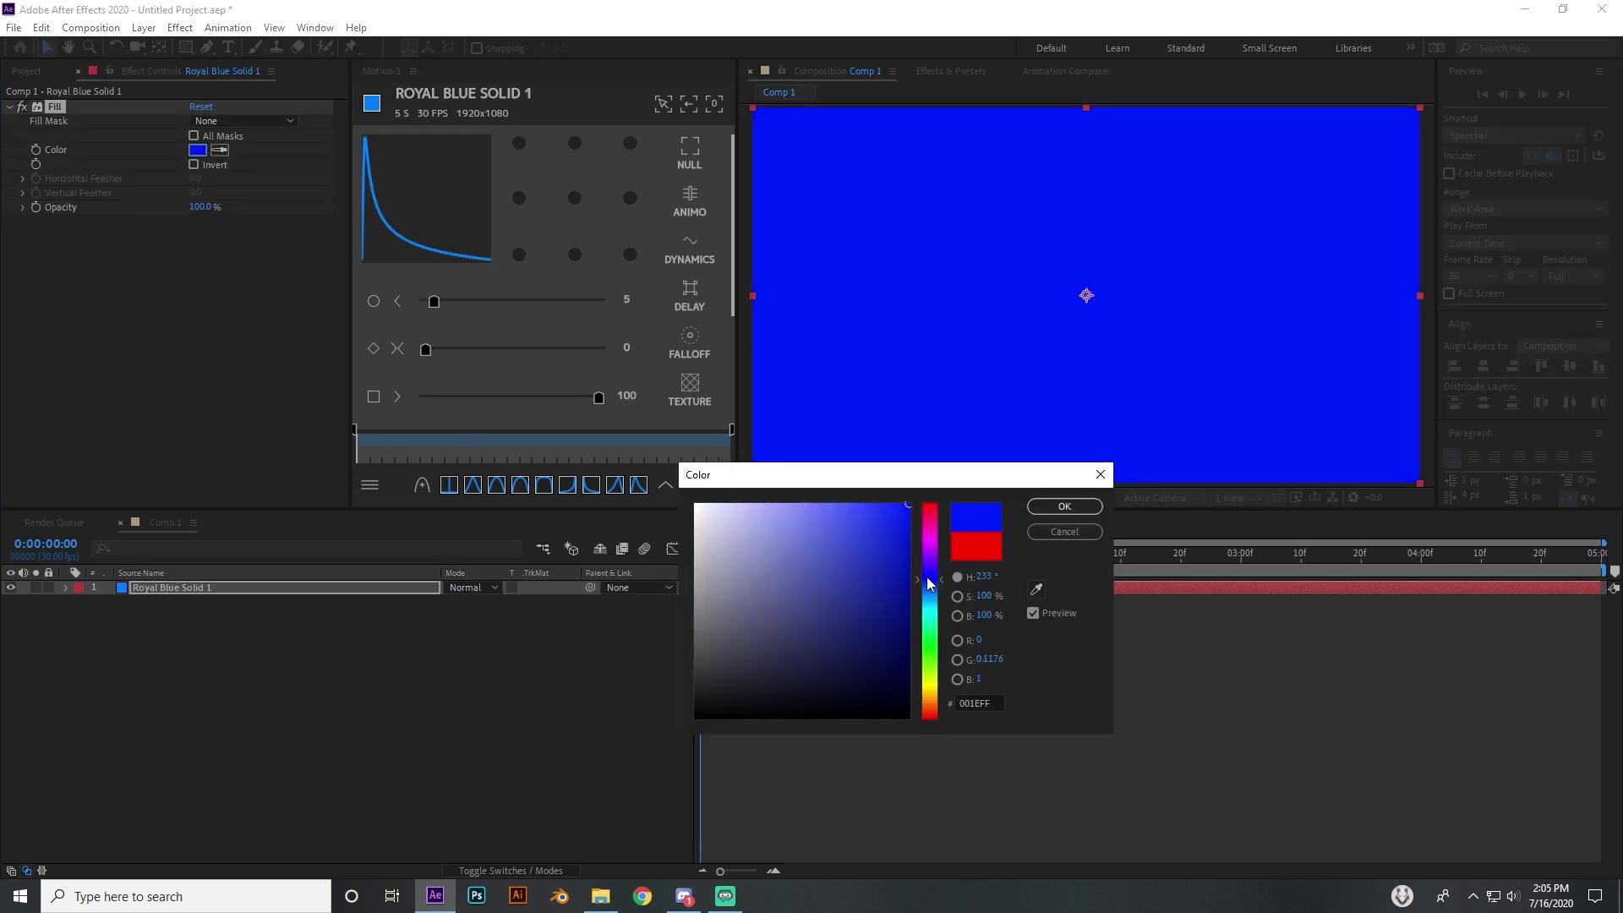
left_click(933, 602)
left_click_drag(933, 609, 933, 594)
left_click(1064, 506)
left_click(865, 658)
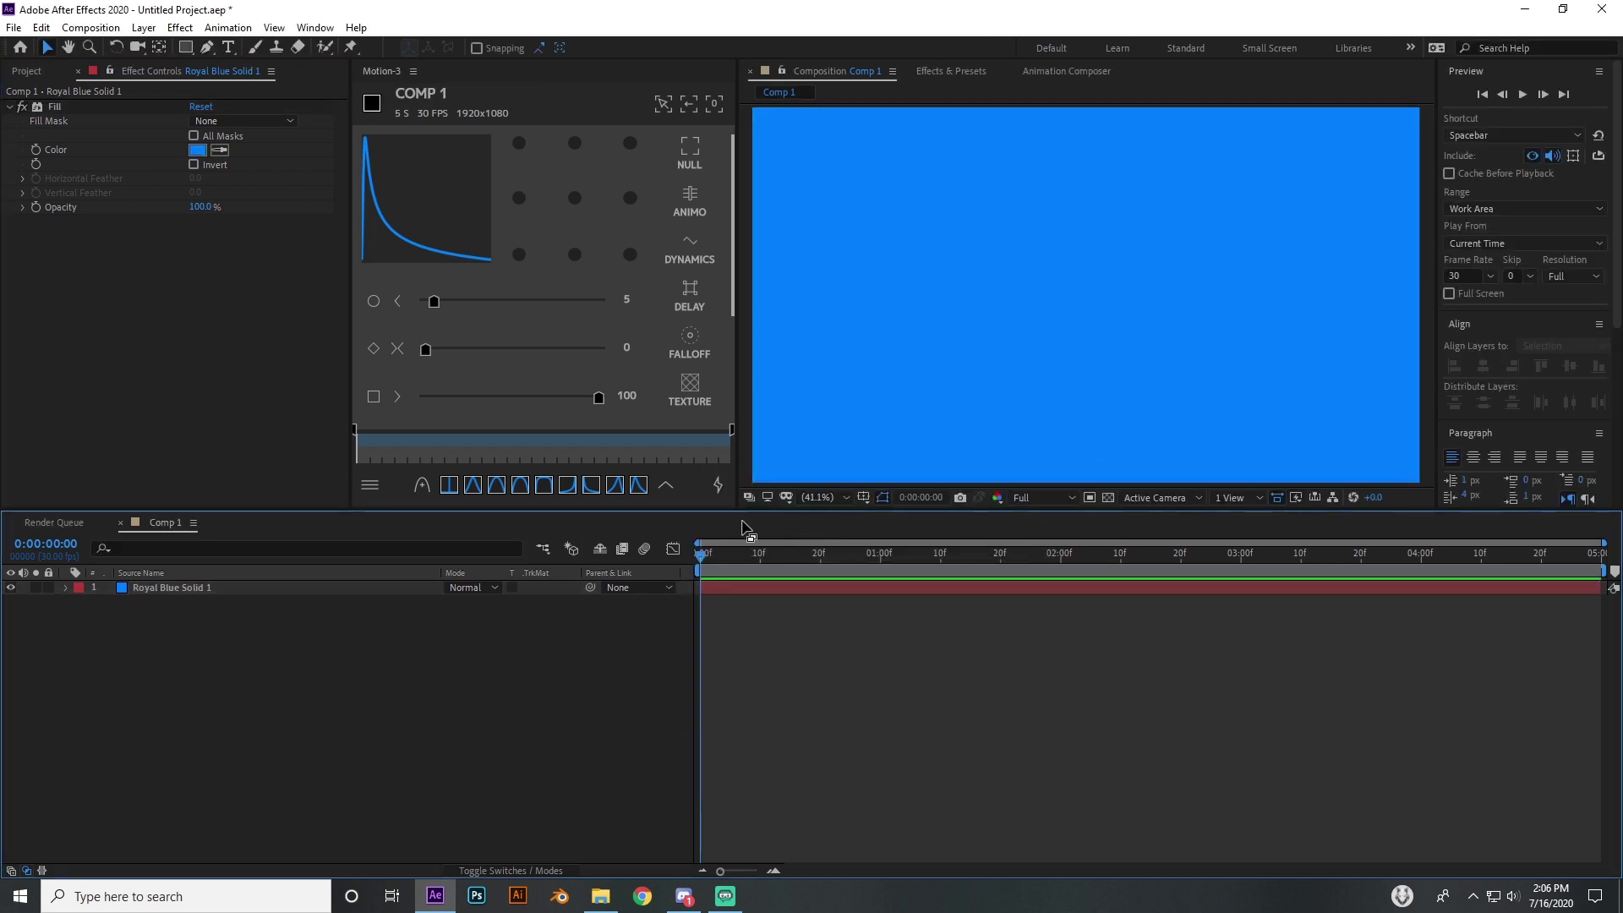
Move the blue solid off the left edge and set a Position keyframe at 0:00.
left_click(728, 592)
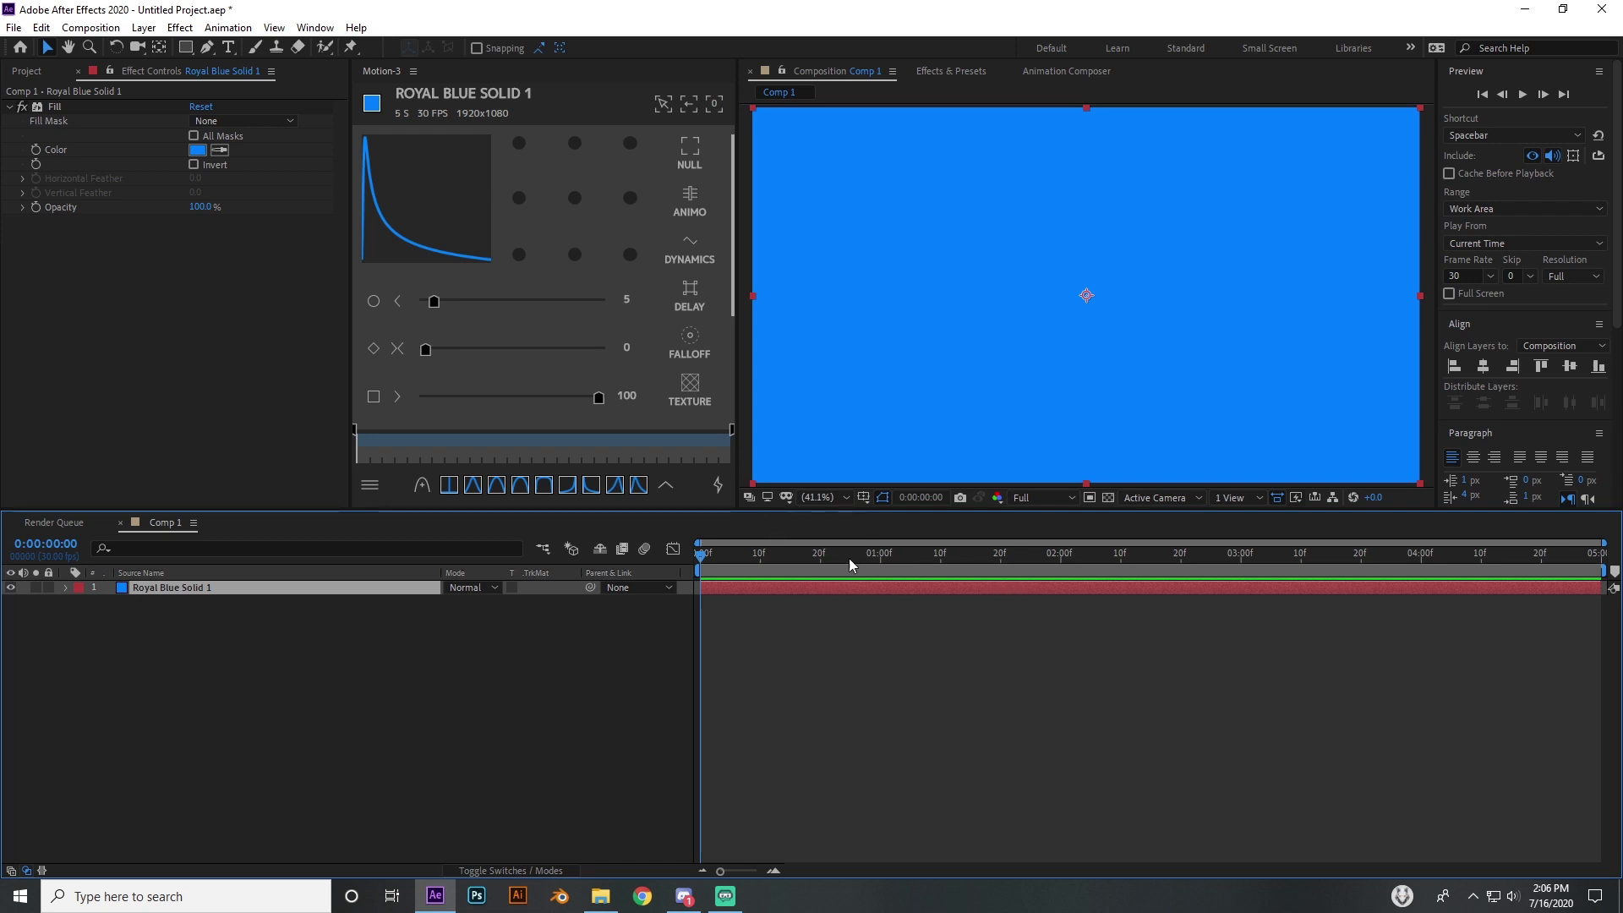
key("p")
left_click_drag(1224, 351, 556, 373)
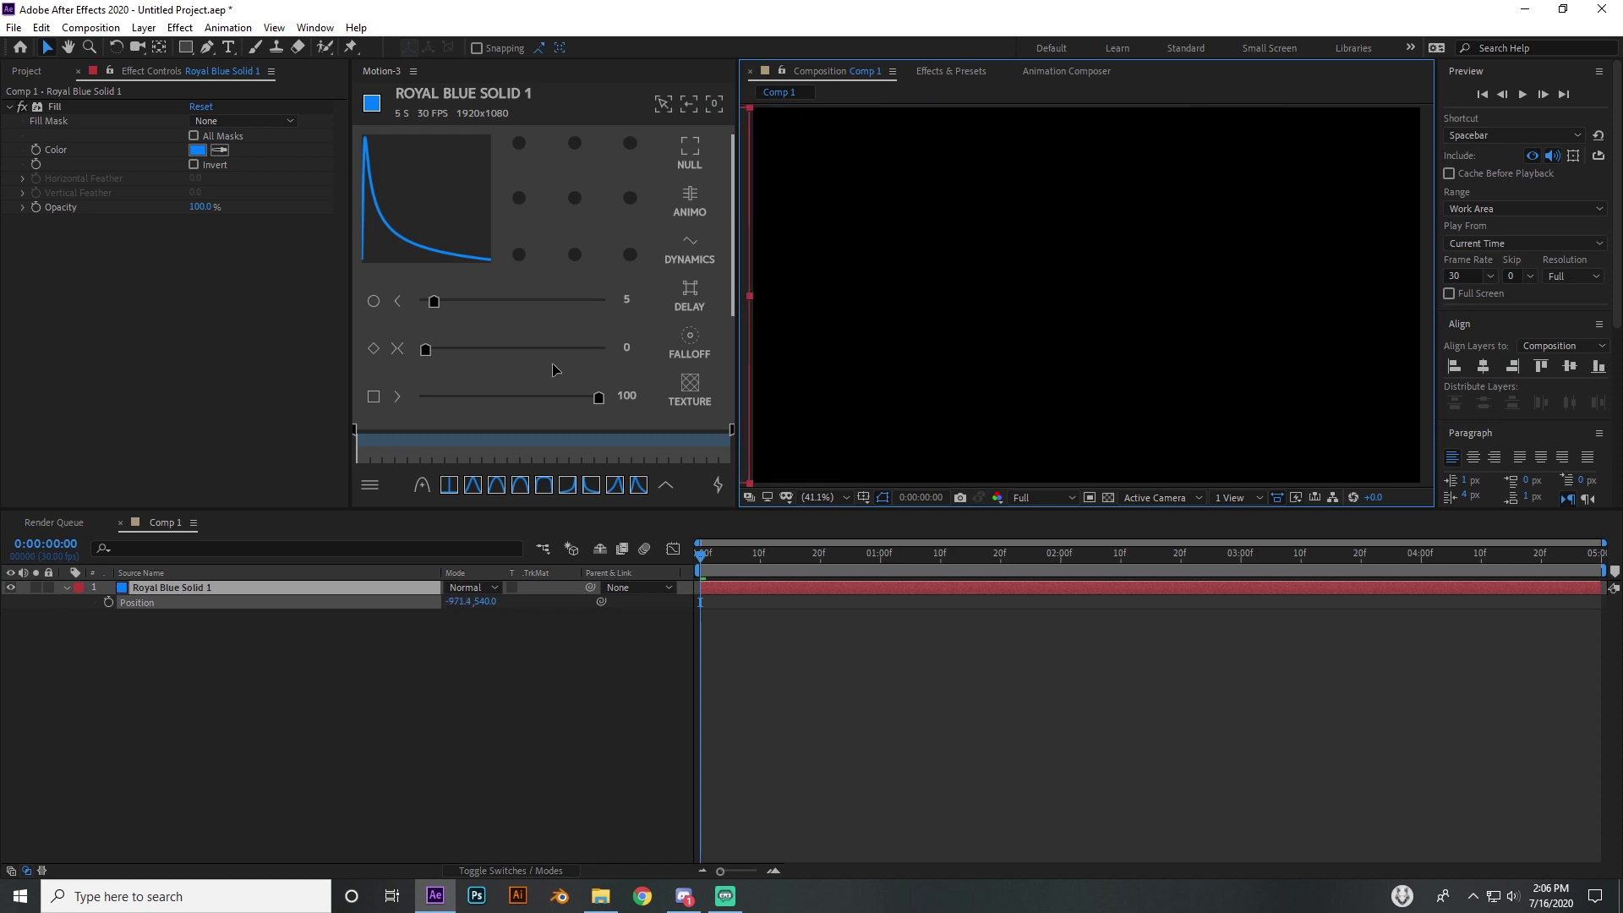
left_click(1108, 497)
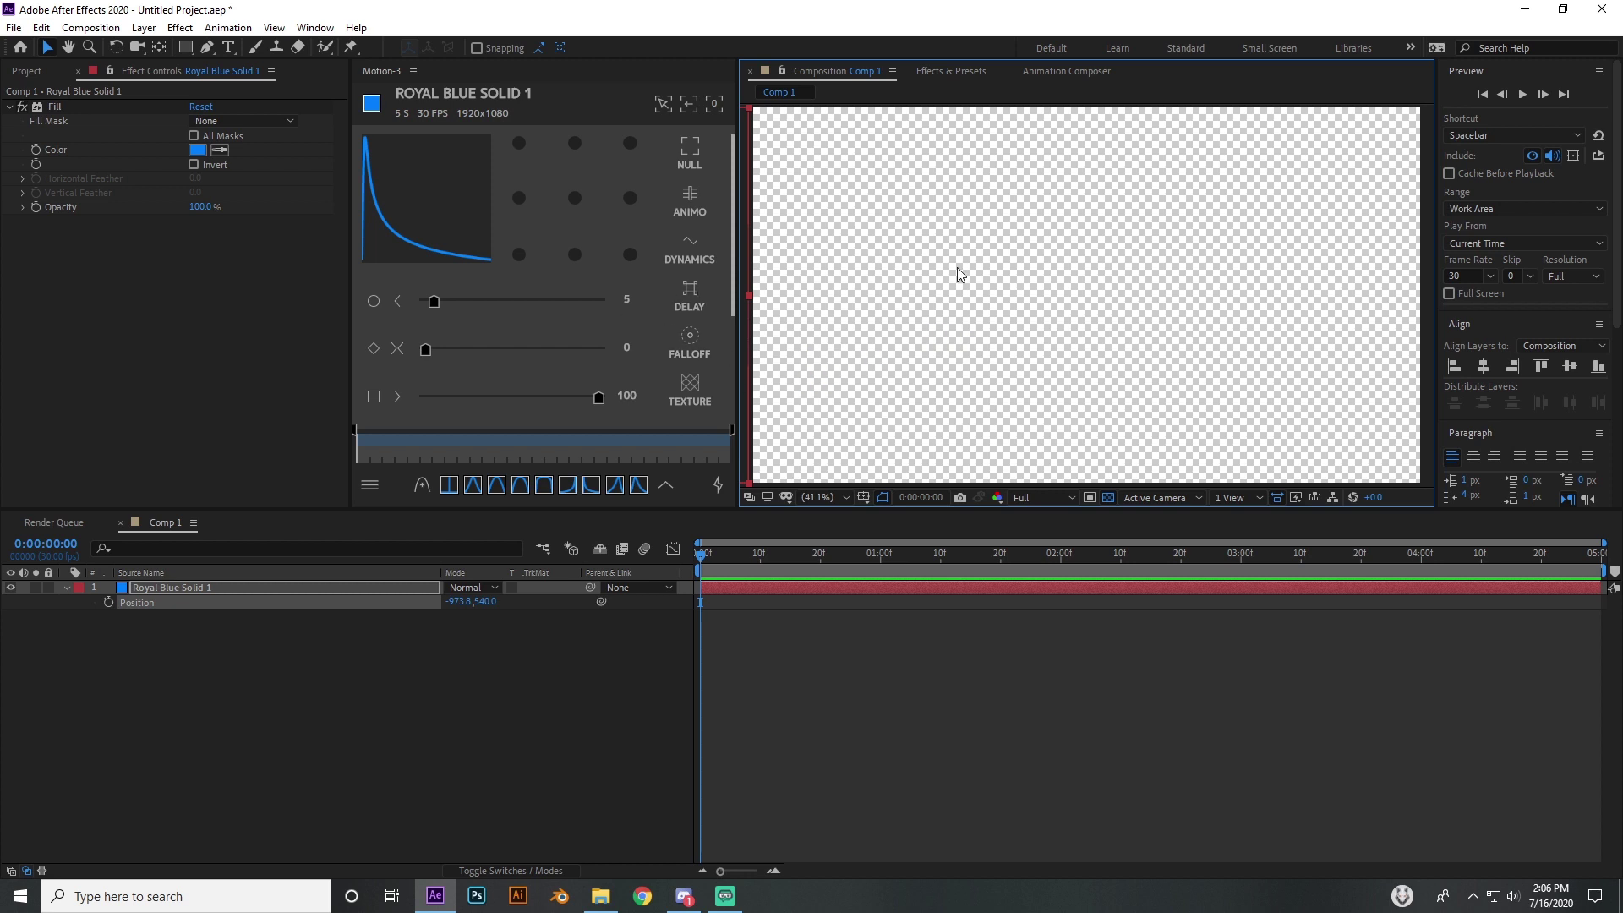
left_click(109, 602)
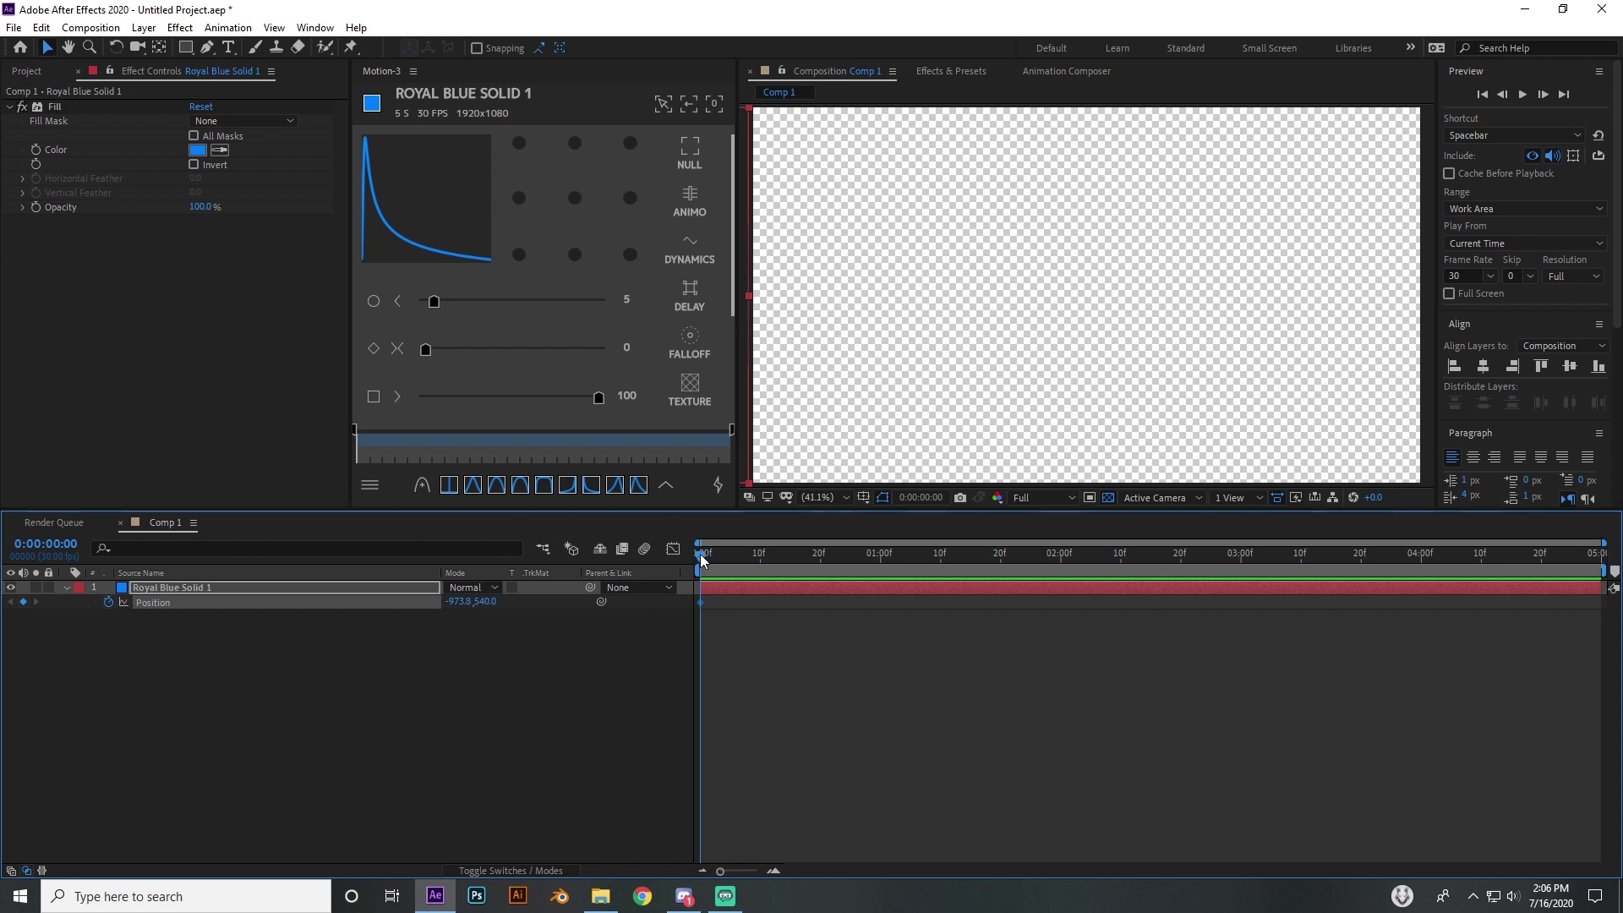
Keyframe the solid centred at 1 second and off the right edge (2903.5, 540) at 2 seconds.
left_click_drag(702, 558, 880, 558)
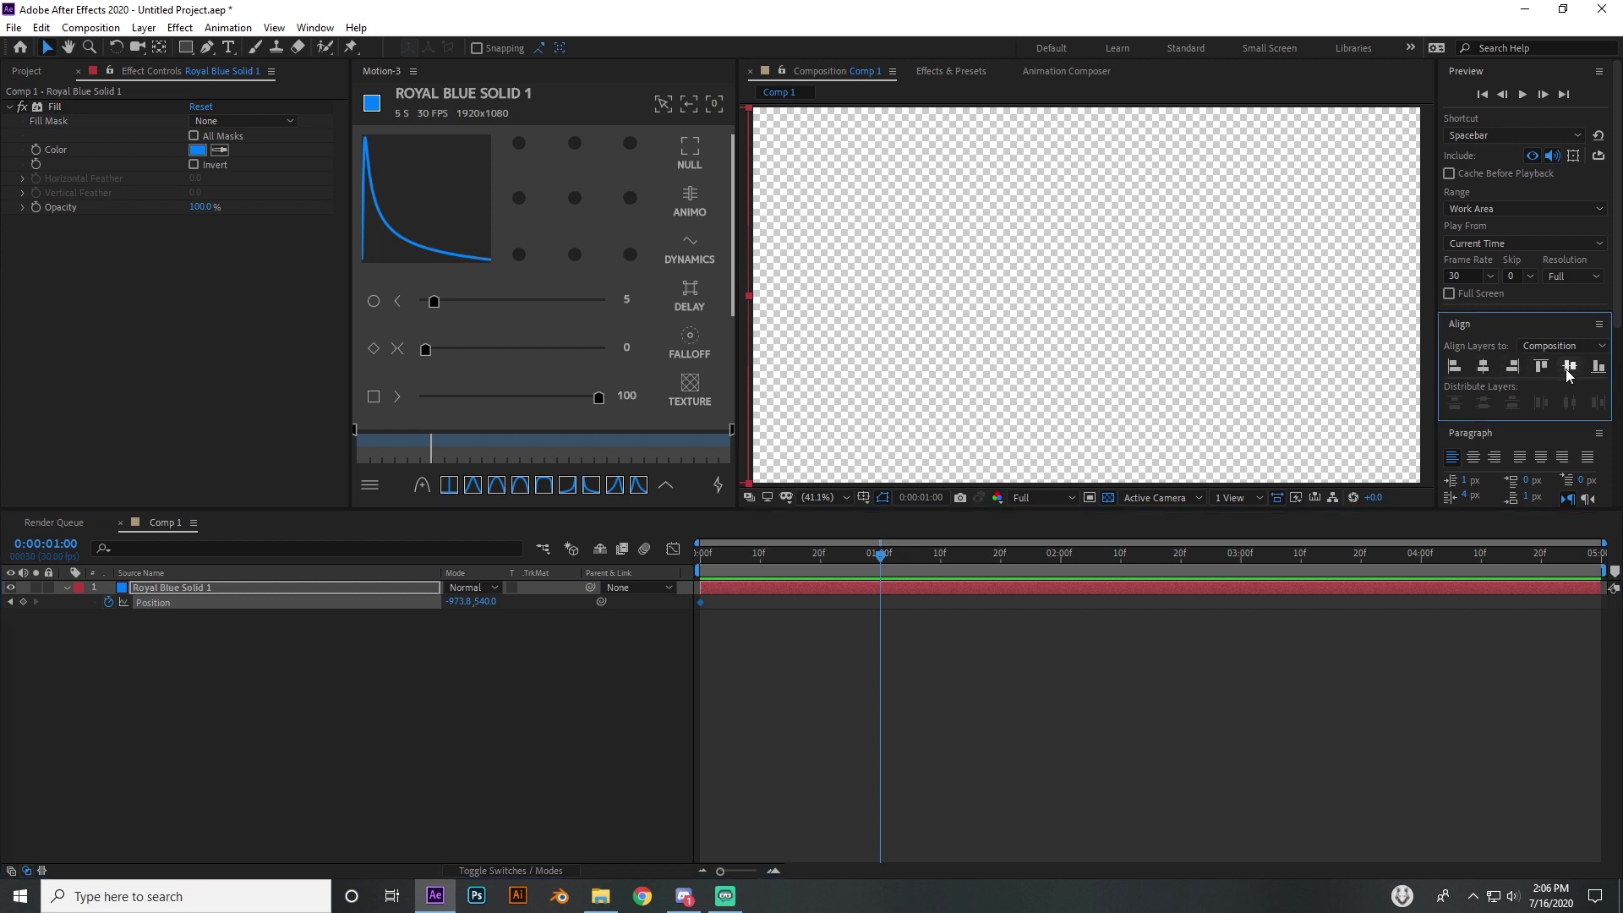
left_click(1483, 367)
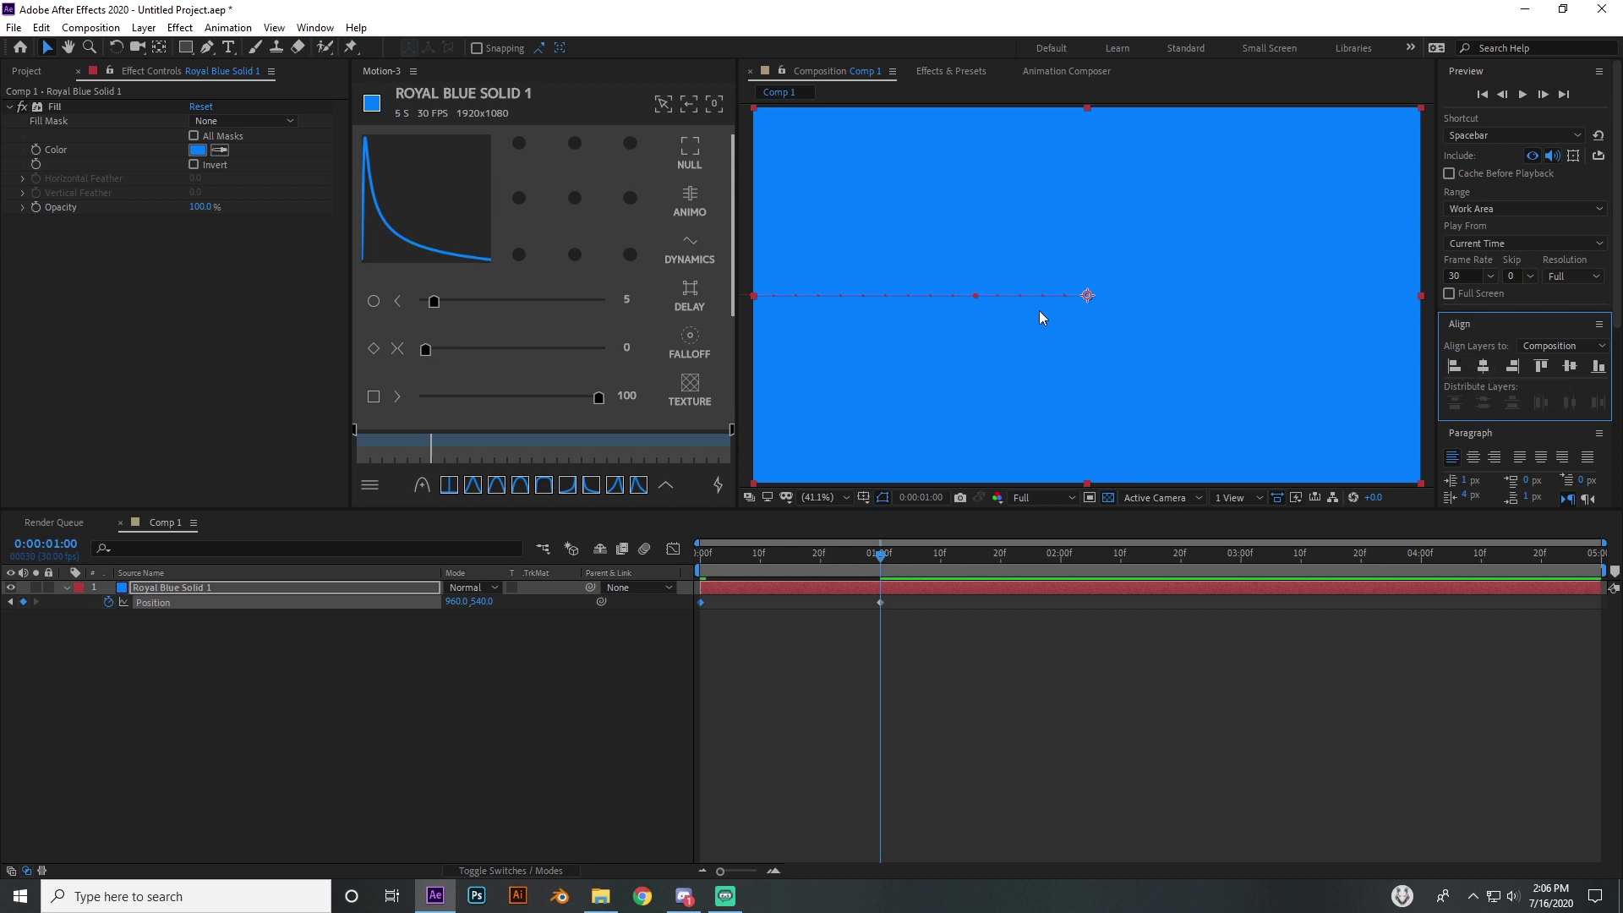
left_click_drag(879, 551, 1063, 575)
left_click_drag(855, 438, 1531, 441)
key("Caps_Lock")
Scrub to preview the slide-in around 1 second, then marquee-select all three Position keyframes.
left_click(1170, 672)
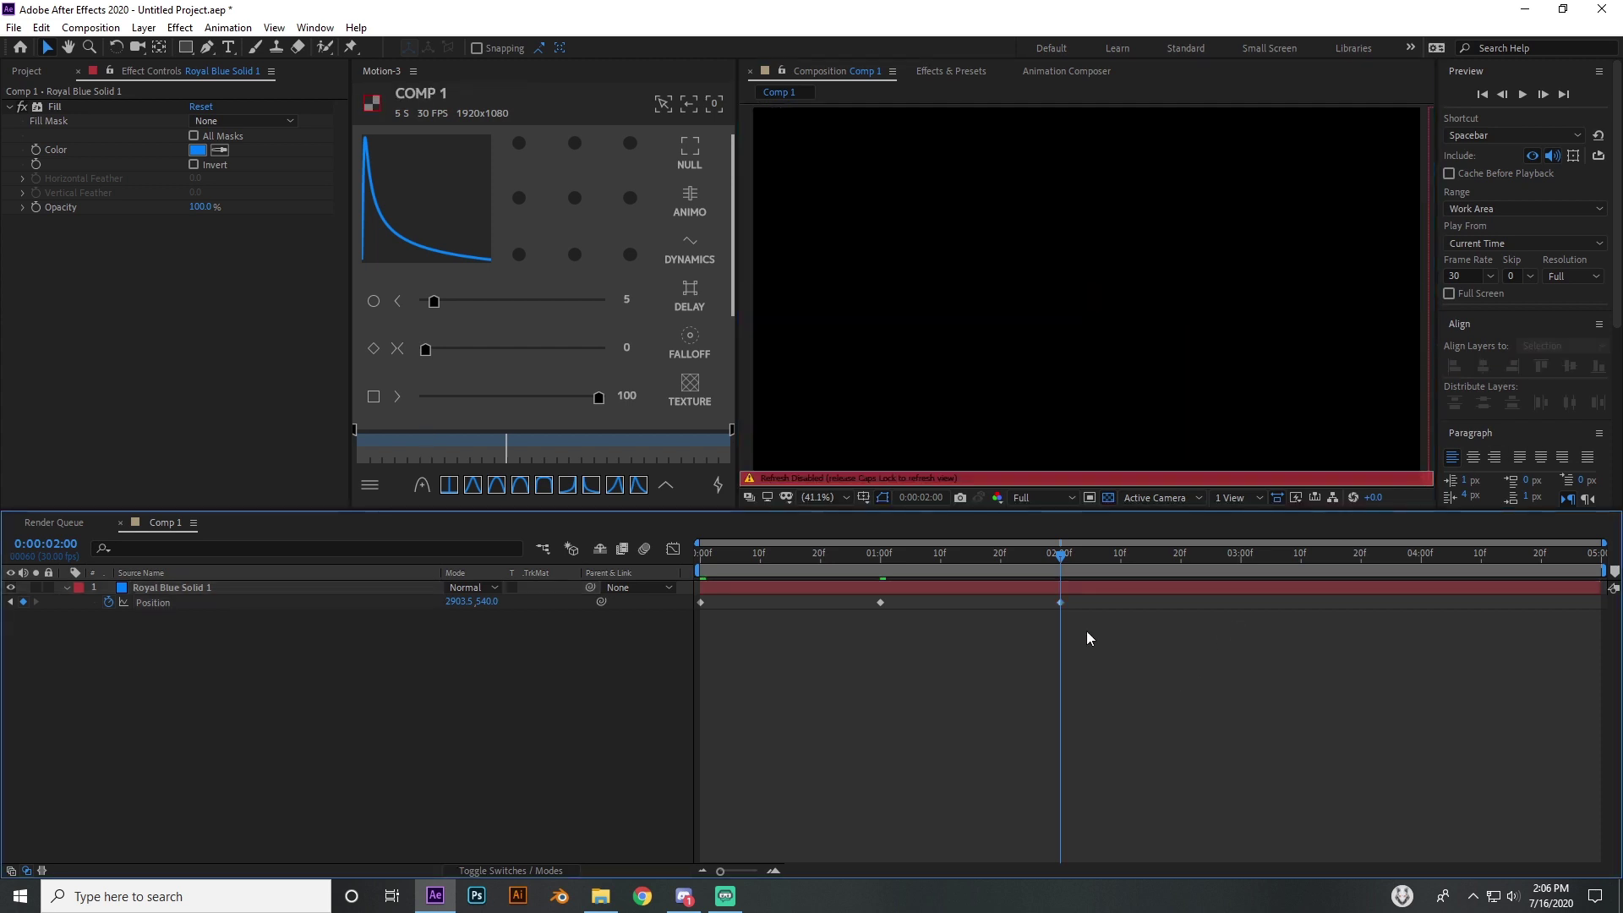
key("Caps_Lock")
left_click_drag(737, 556, 903, 545)
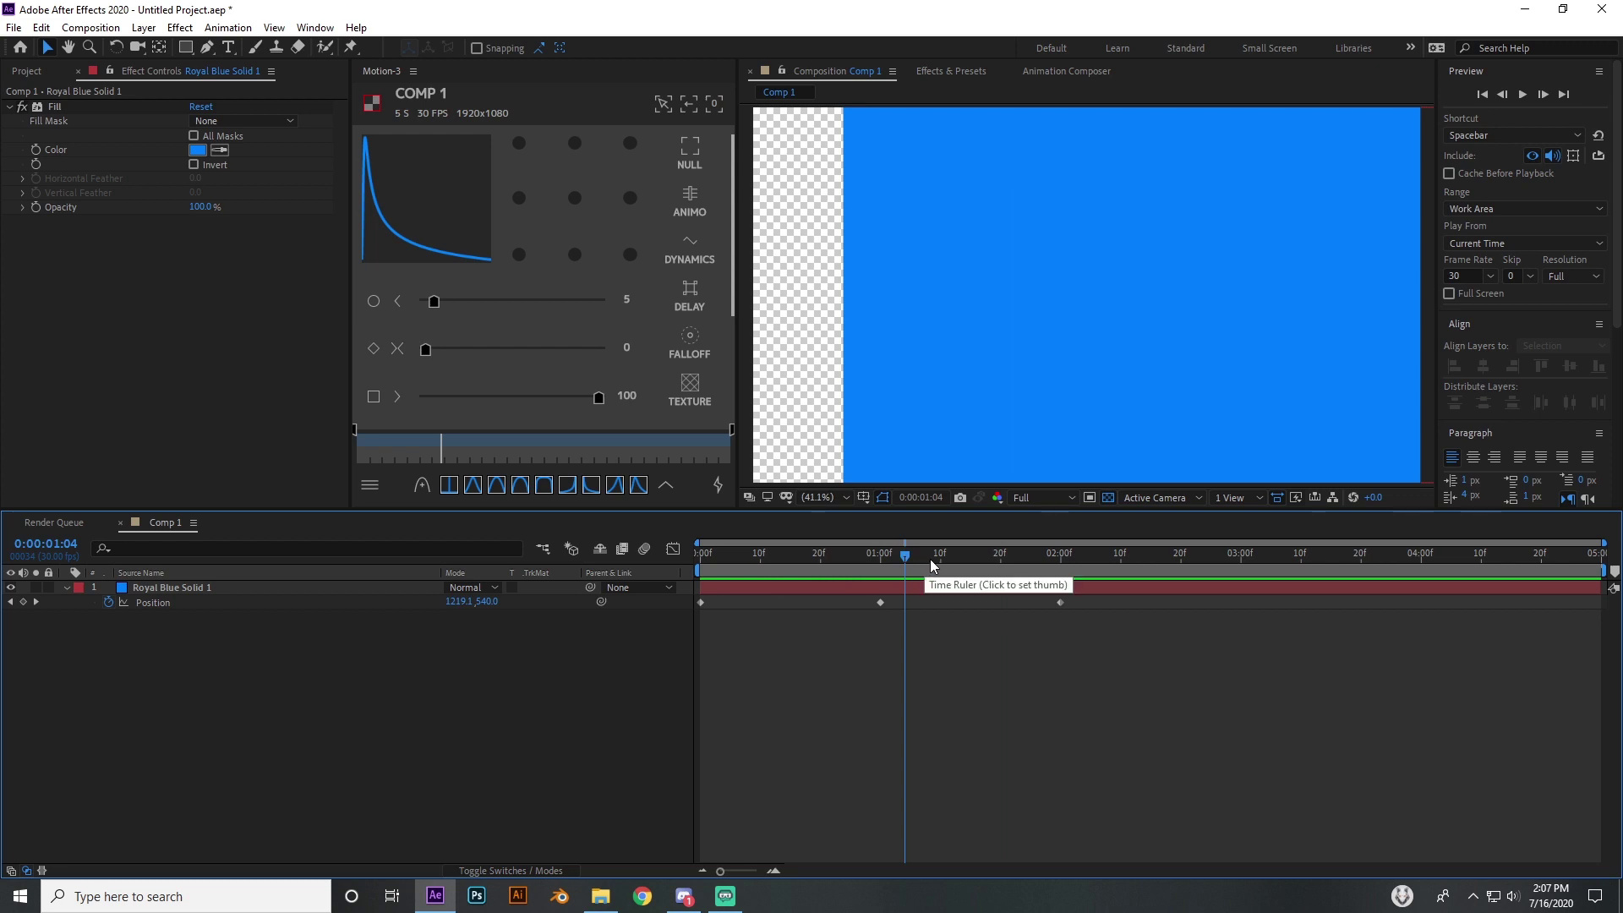
left_click(875, 566)
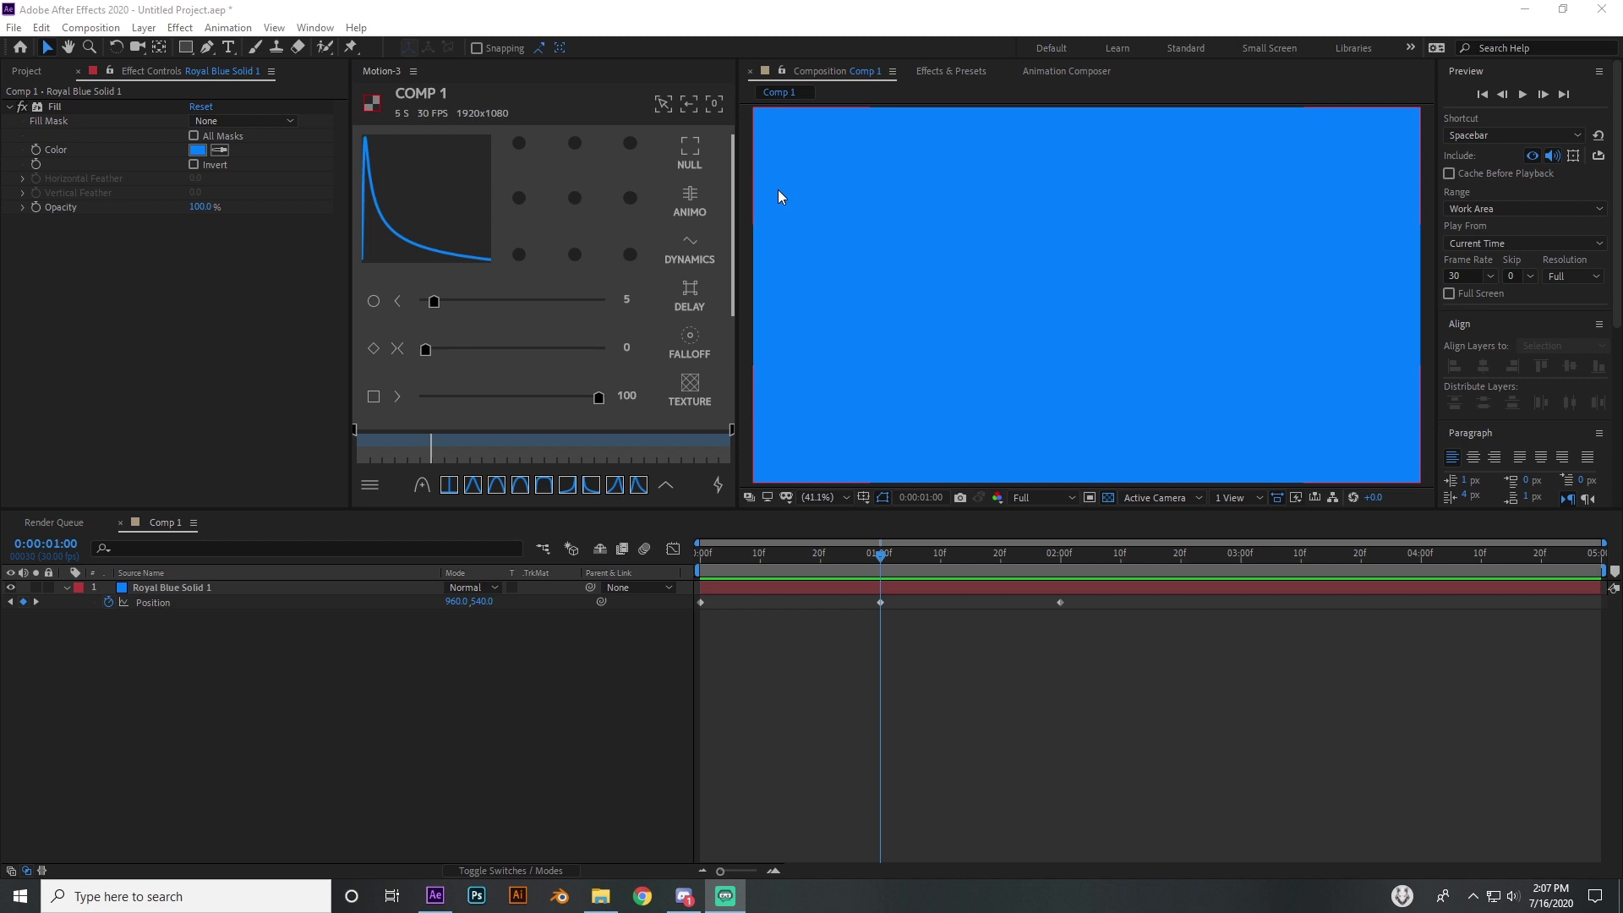
left_click_drag(727, 552, 881, 560)
left_click_drag(1099, 597, 691, 601)
Apply Easy Ease to the three Position keyframes via Keyframe Assistant.
right_click(880, 601)
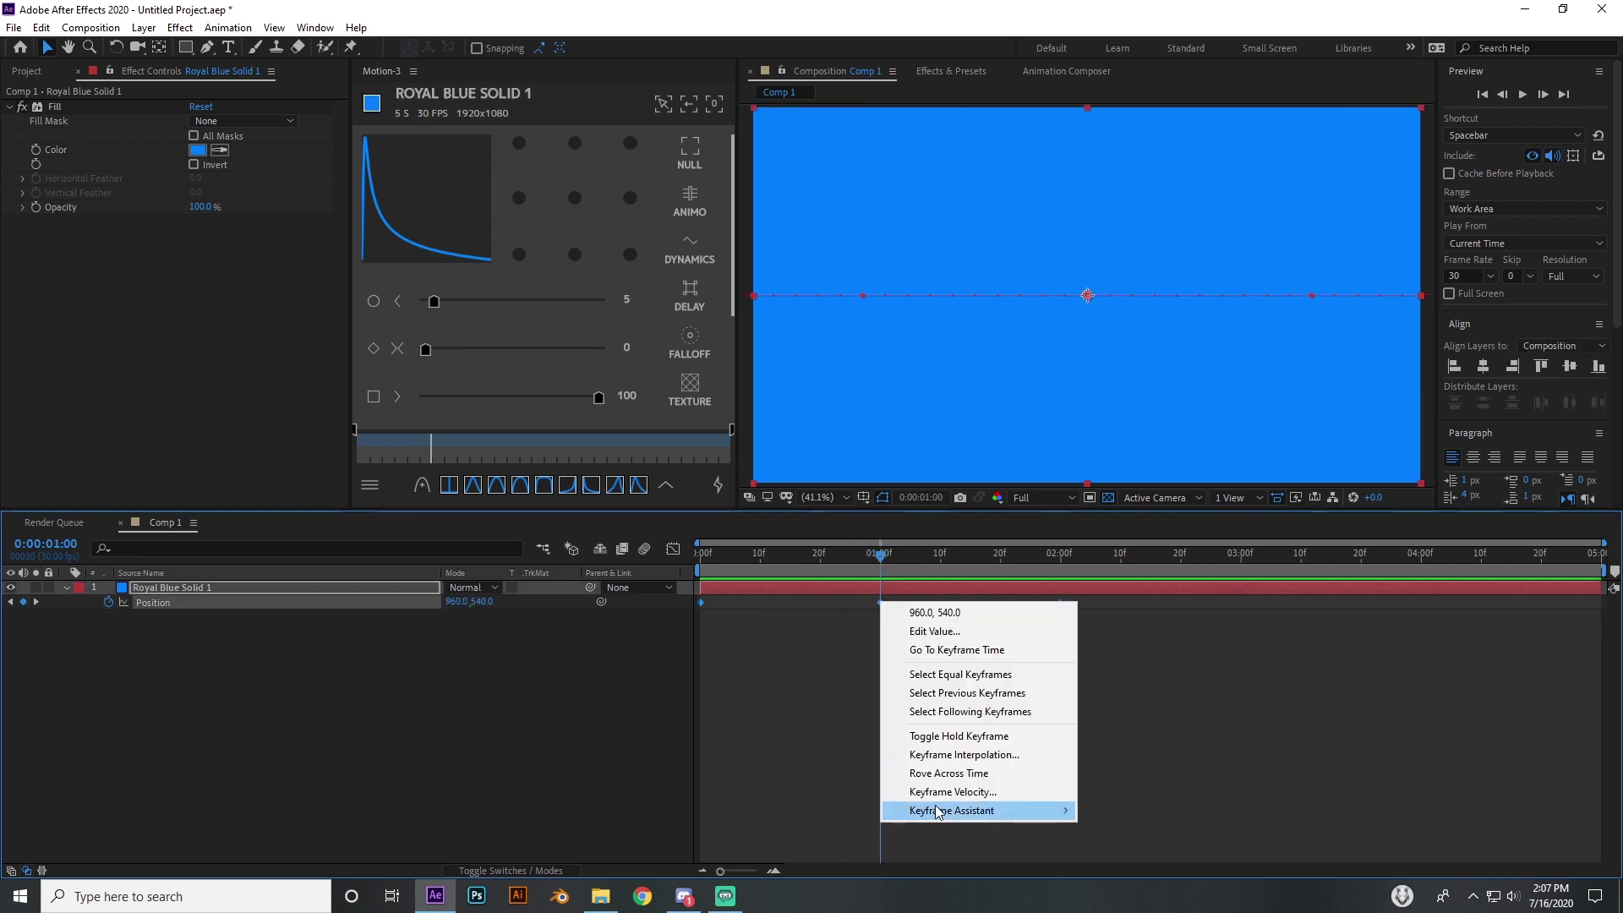
mouse_move(940, 811)
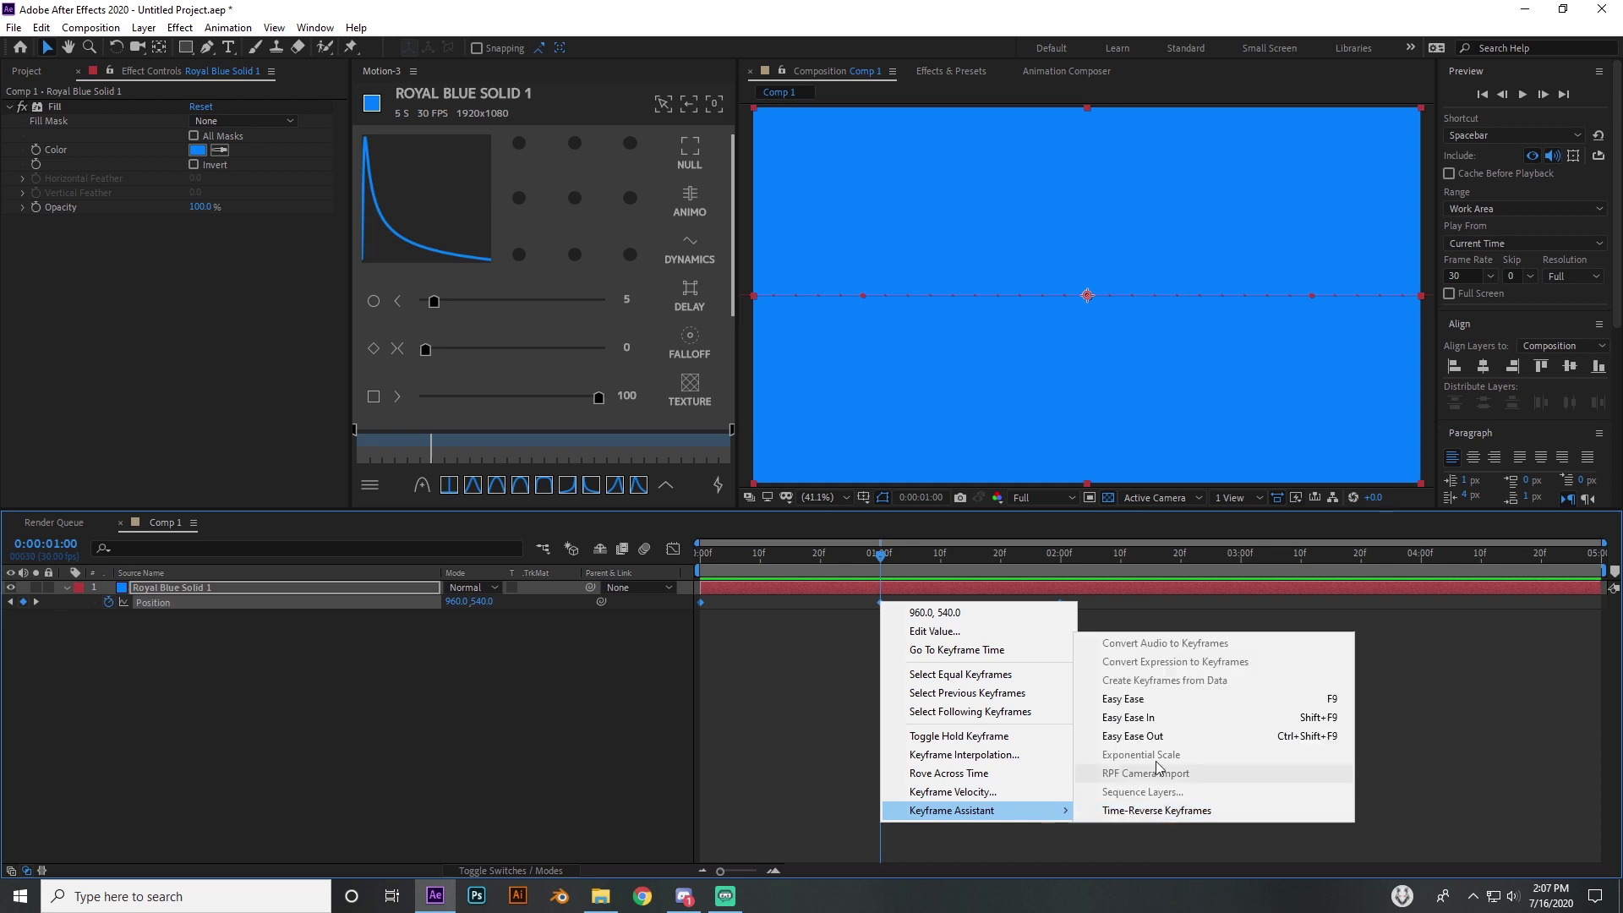
left_click(1168, 708)
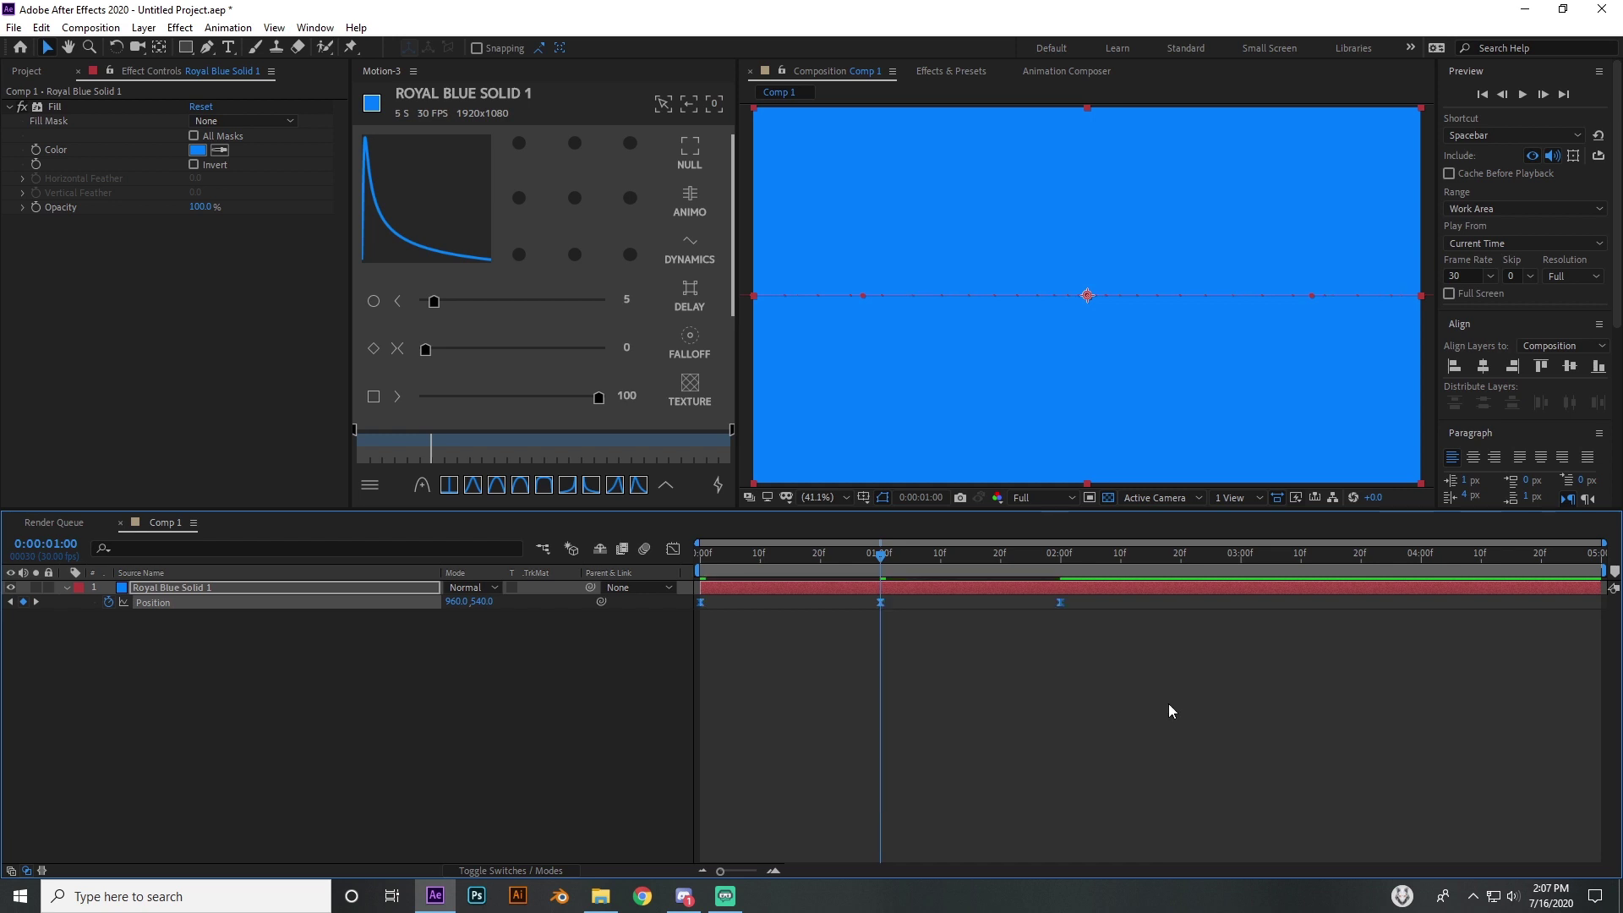
In the speed graph, lengthen the middle keyframe's incoming and outgoing influence into a sharp peak.
left_click(673, 551)
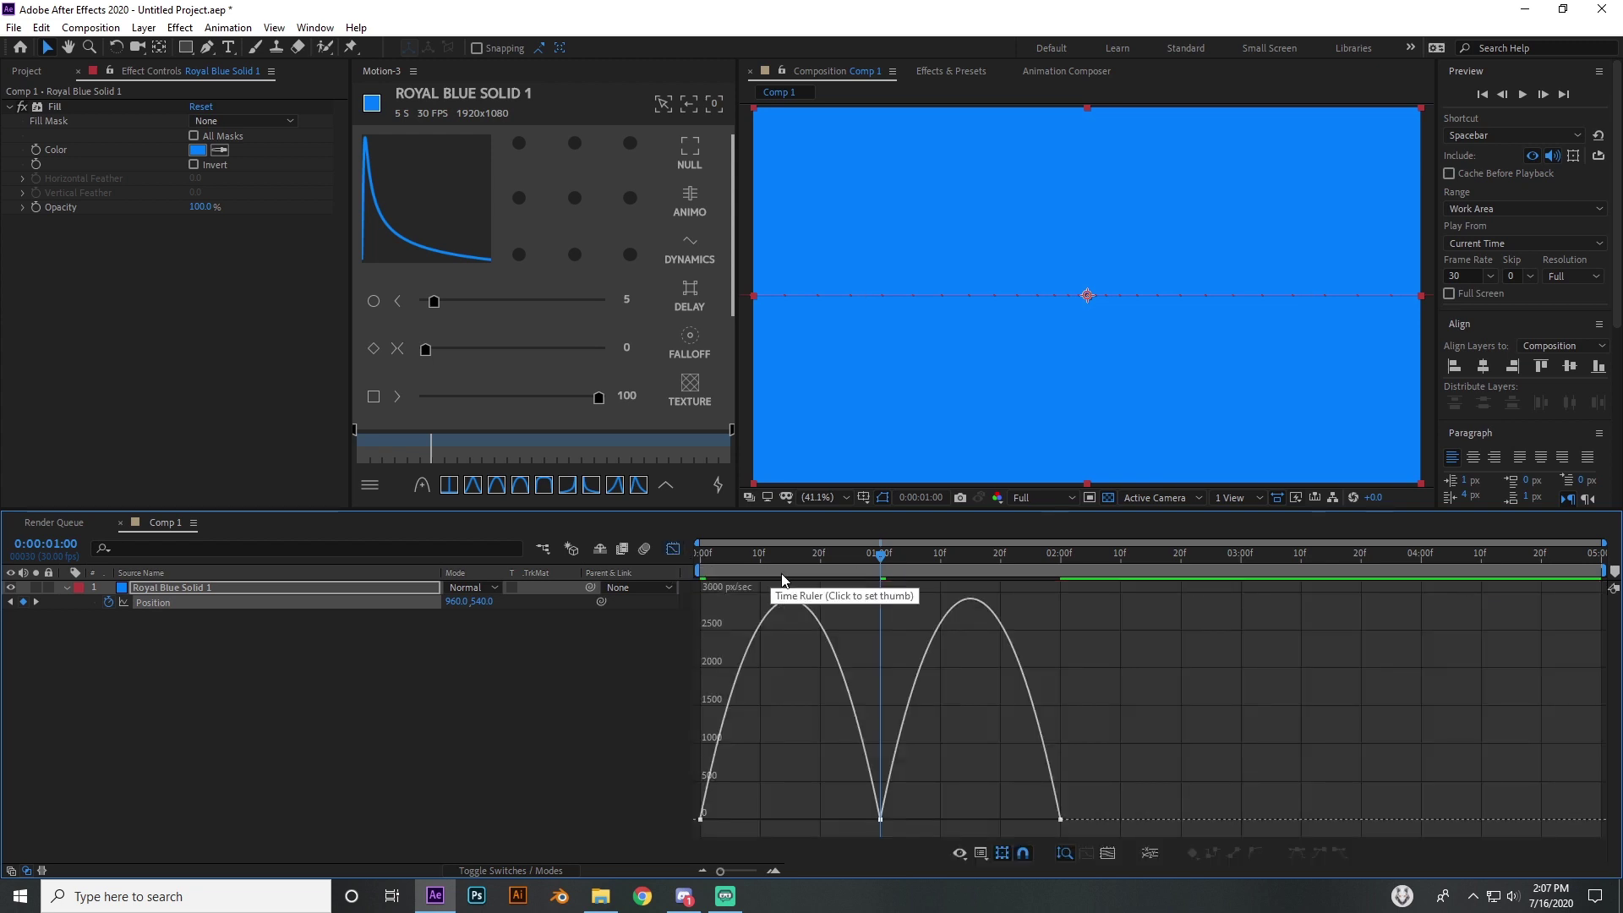
left_click_drag(772, 557, 869, 657)
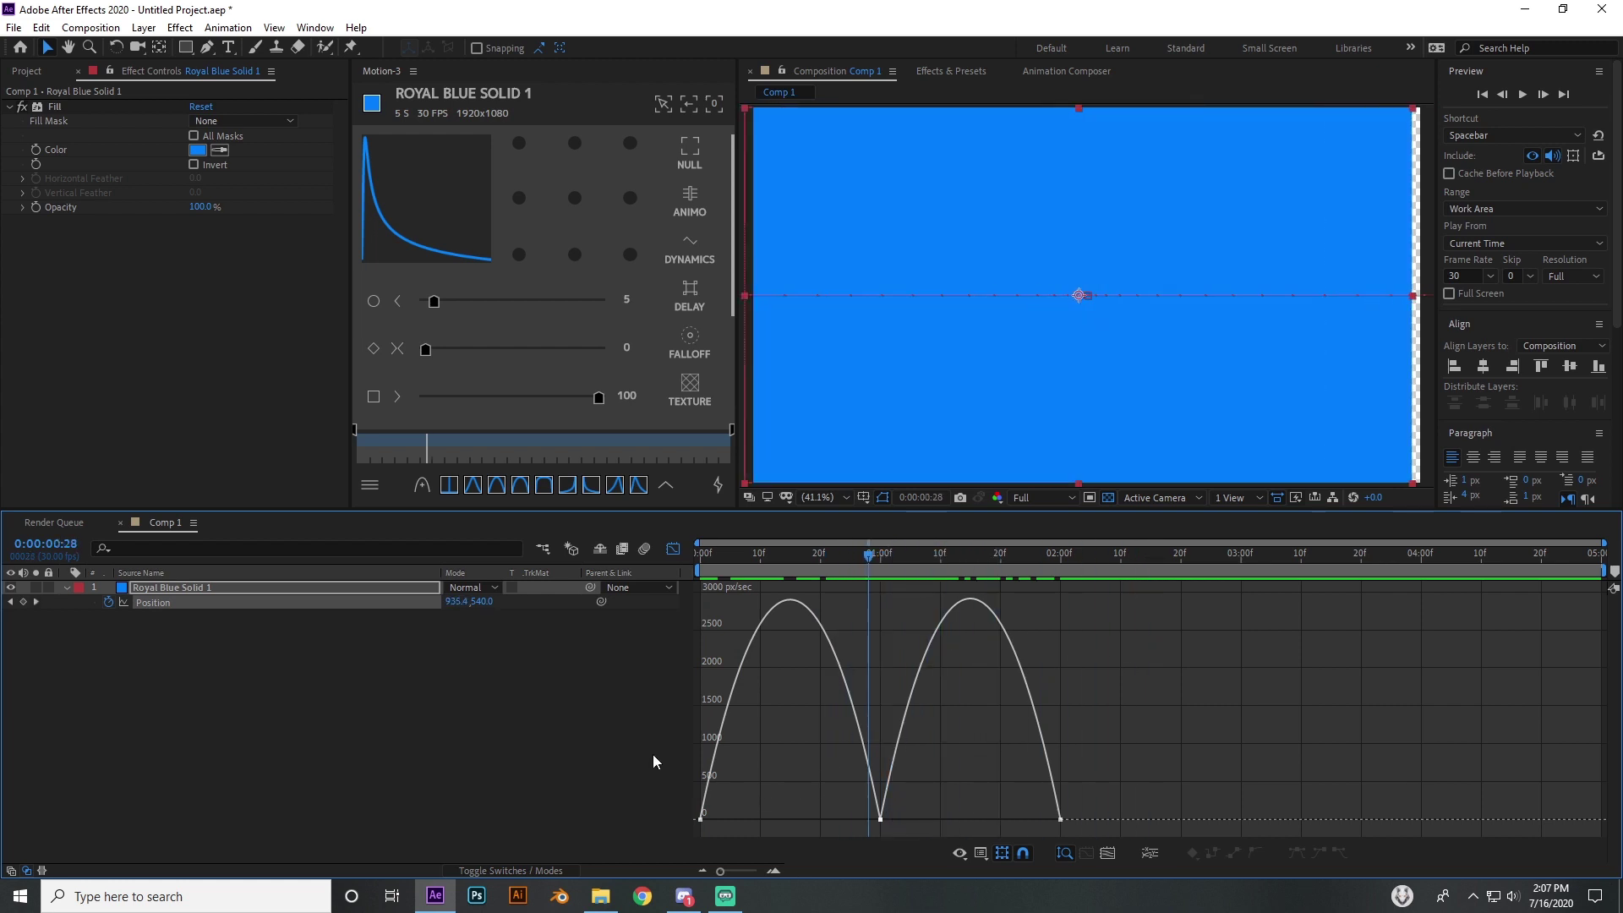
left_click_drag(835, 796, 947, 837)
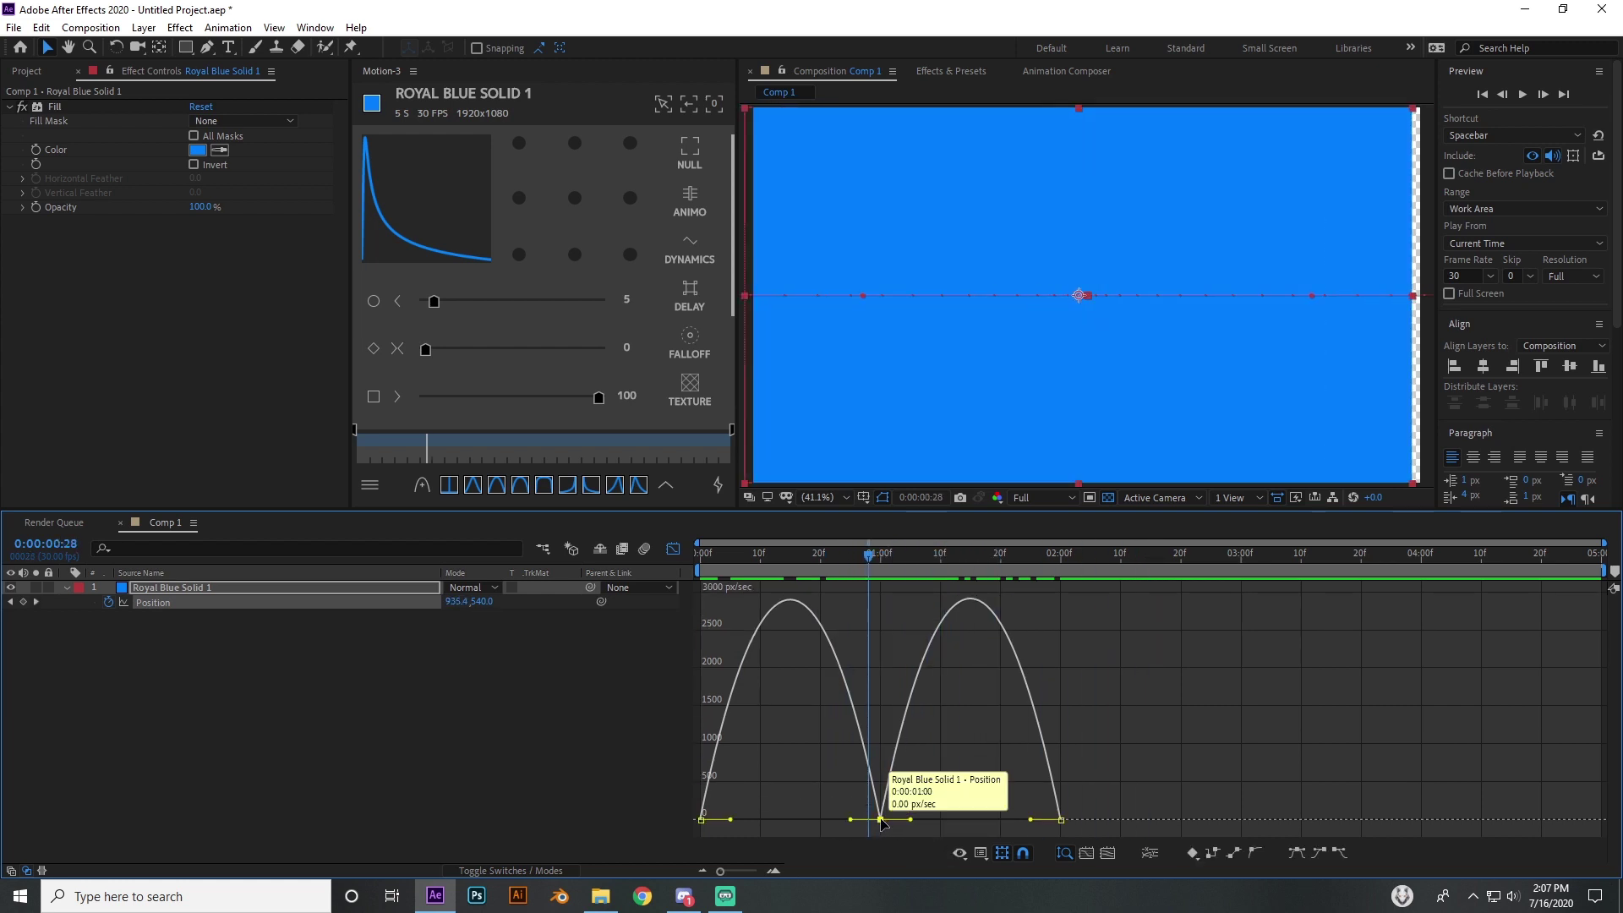
left_click_drag(851, 820, 790, 820)
left_click_drag(910, 819, 970, 820)
Fine-tune the second speed peak and scrub to check the motion around one second.
left_click(673, 549)
left_click_drag(702, 558, 864, 622)
left_click(673, 548)
left_click_drag(1030, 819, 1047, 819)
left_click(672, 549)
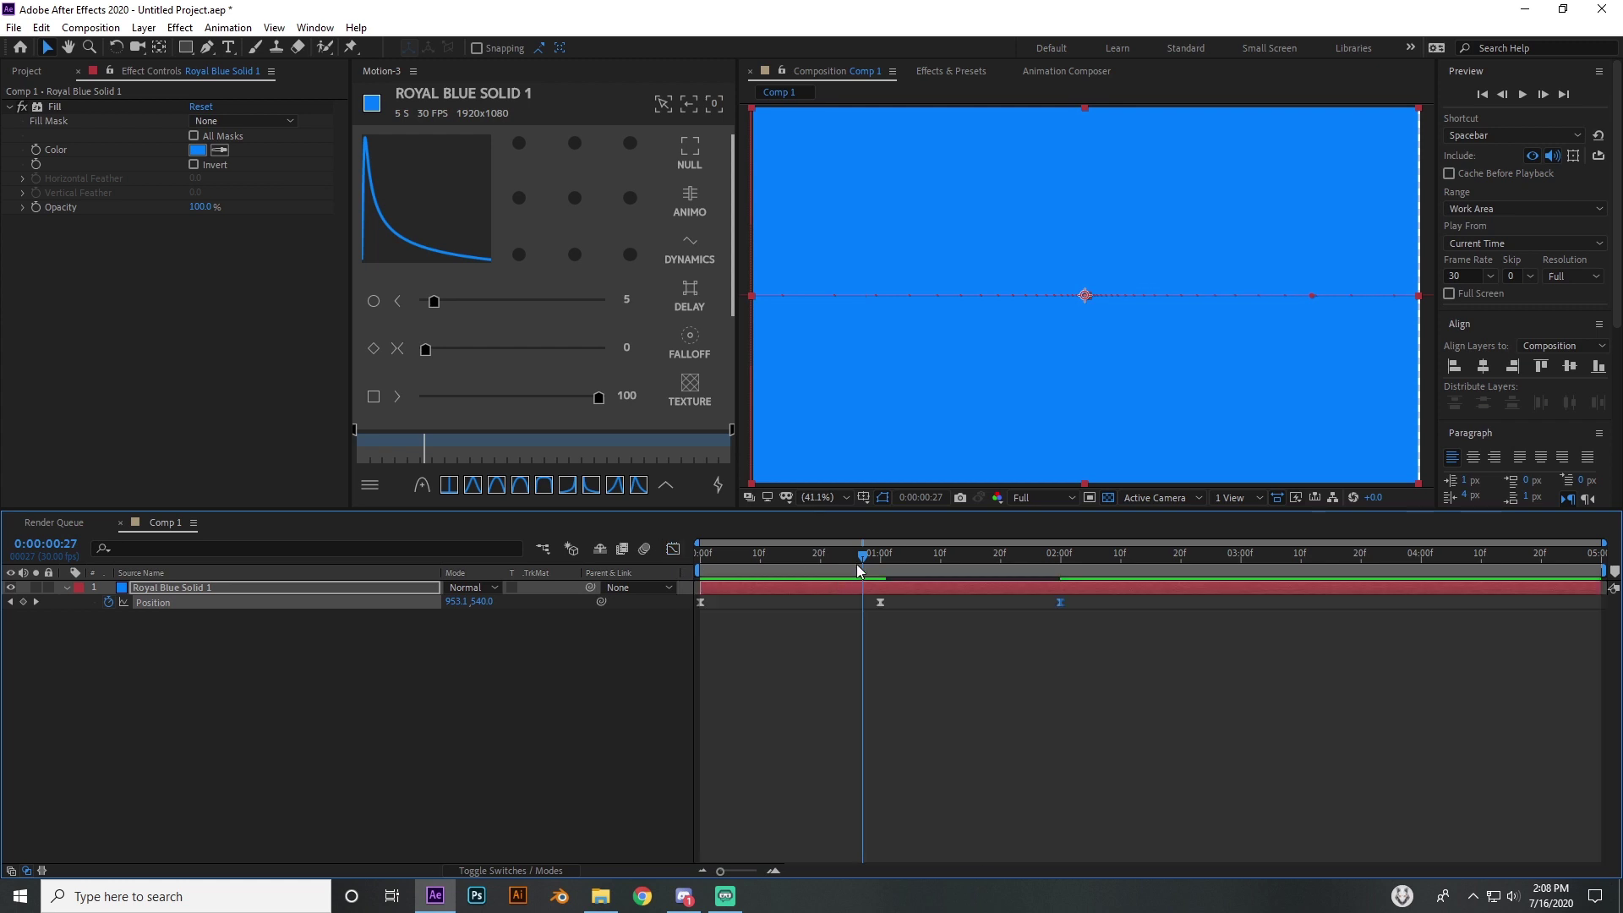
mouse_move(863, 554)
left_mouse_down()
mouse_move(940, 562)
mouse_move(880, 558)
left_mouse_up()
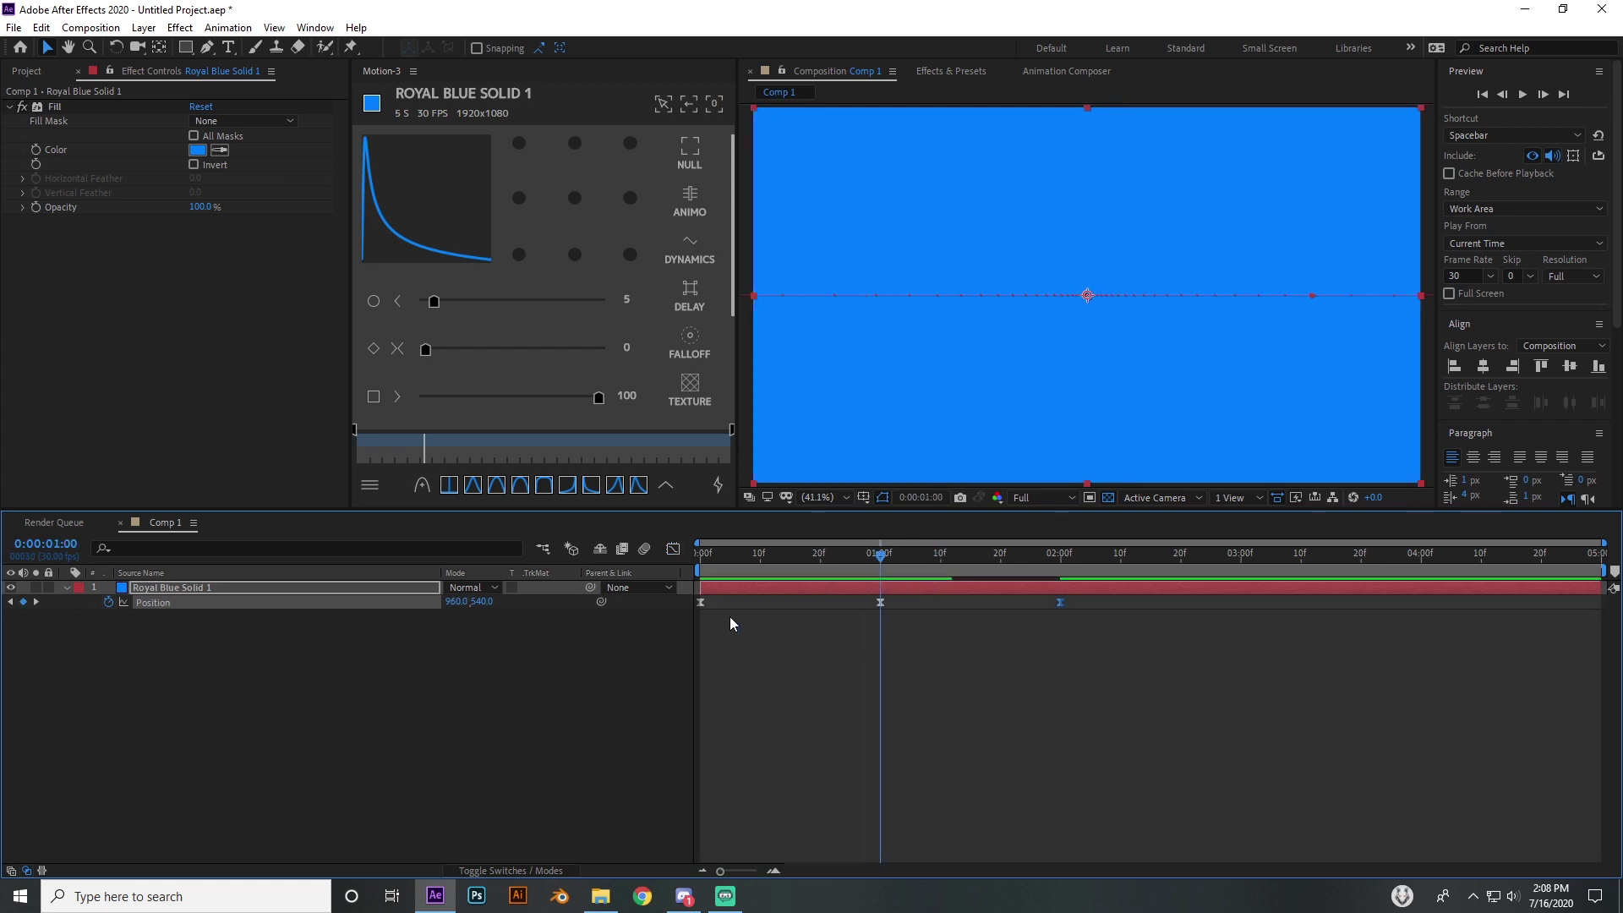
left_click(673, 549)
left_click_drag(1048, 819, 1030, 820)
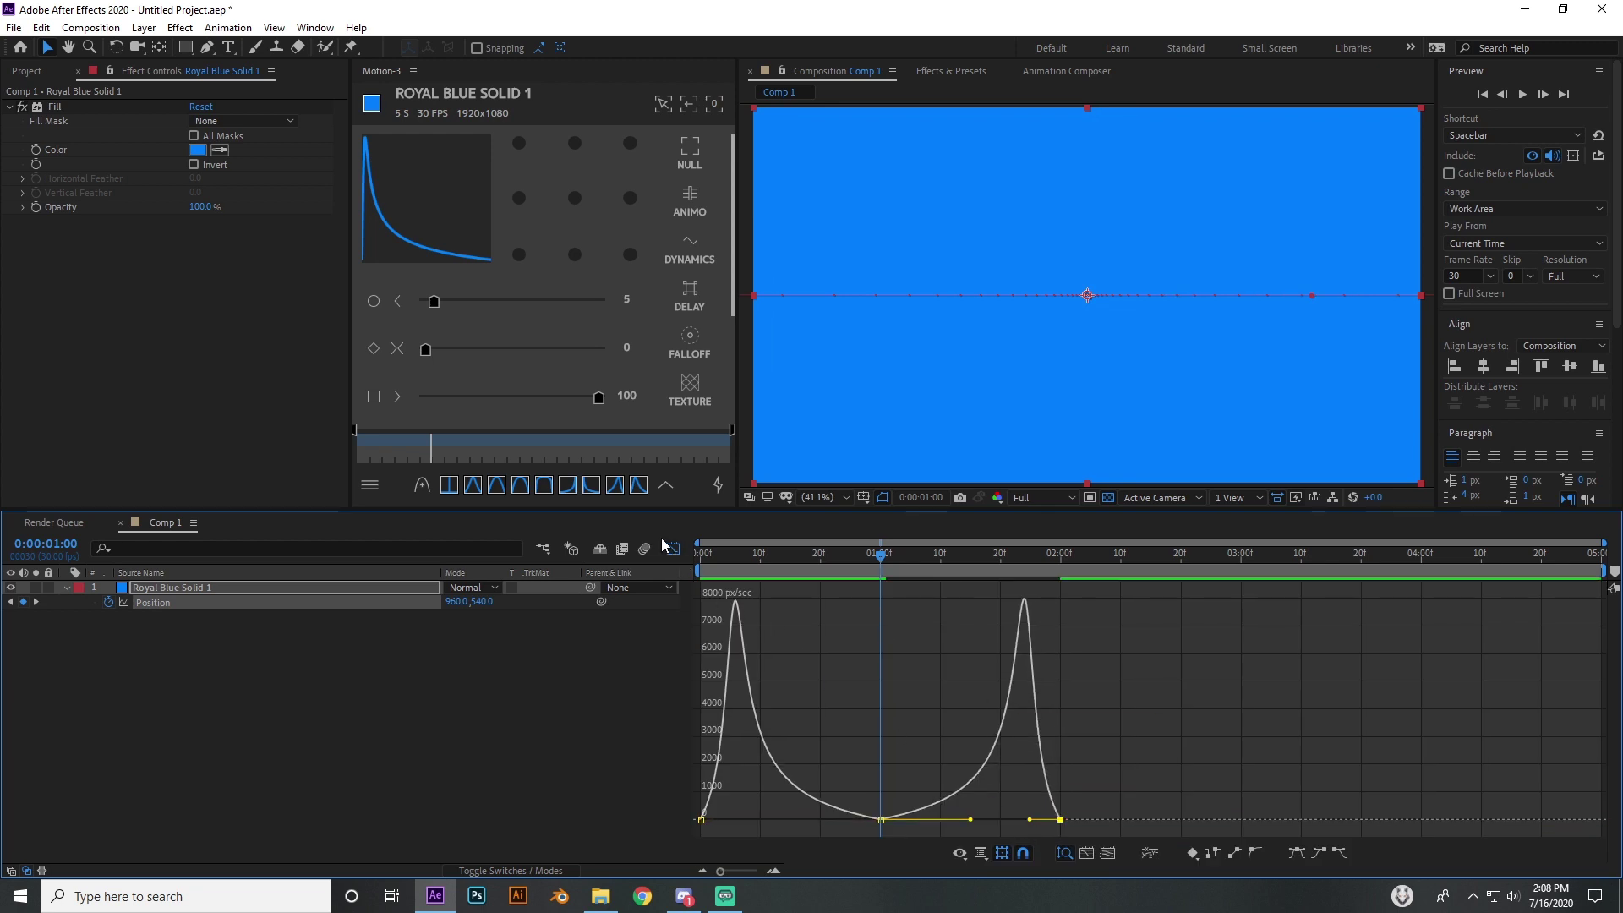
left_click(673, 548)
mouse_move(876, 565)
left_mouse_down()
mouse_move(852, 562)
mouse_move(917, 566)
mouse_move(880, 566)
left_mouse_up()
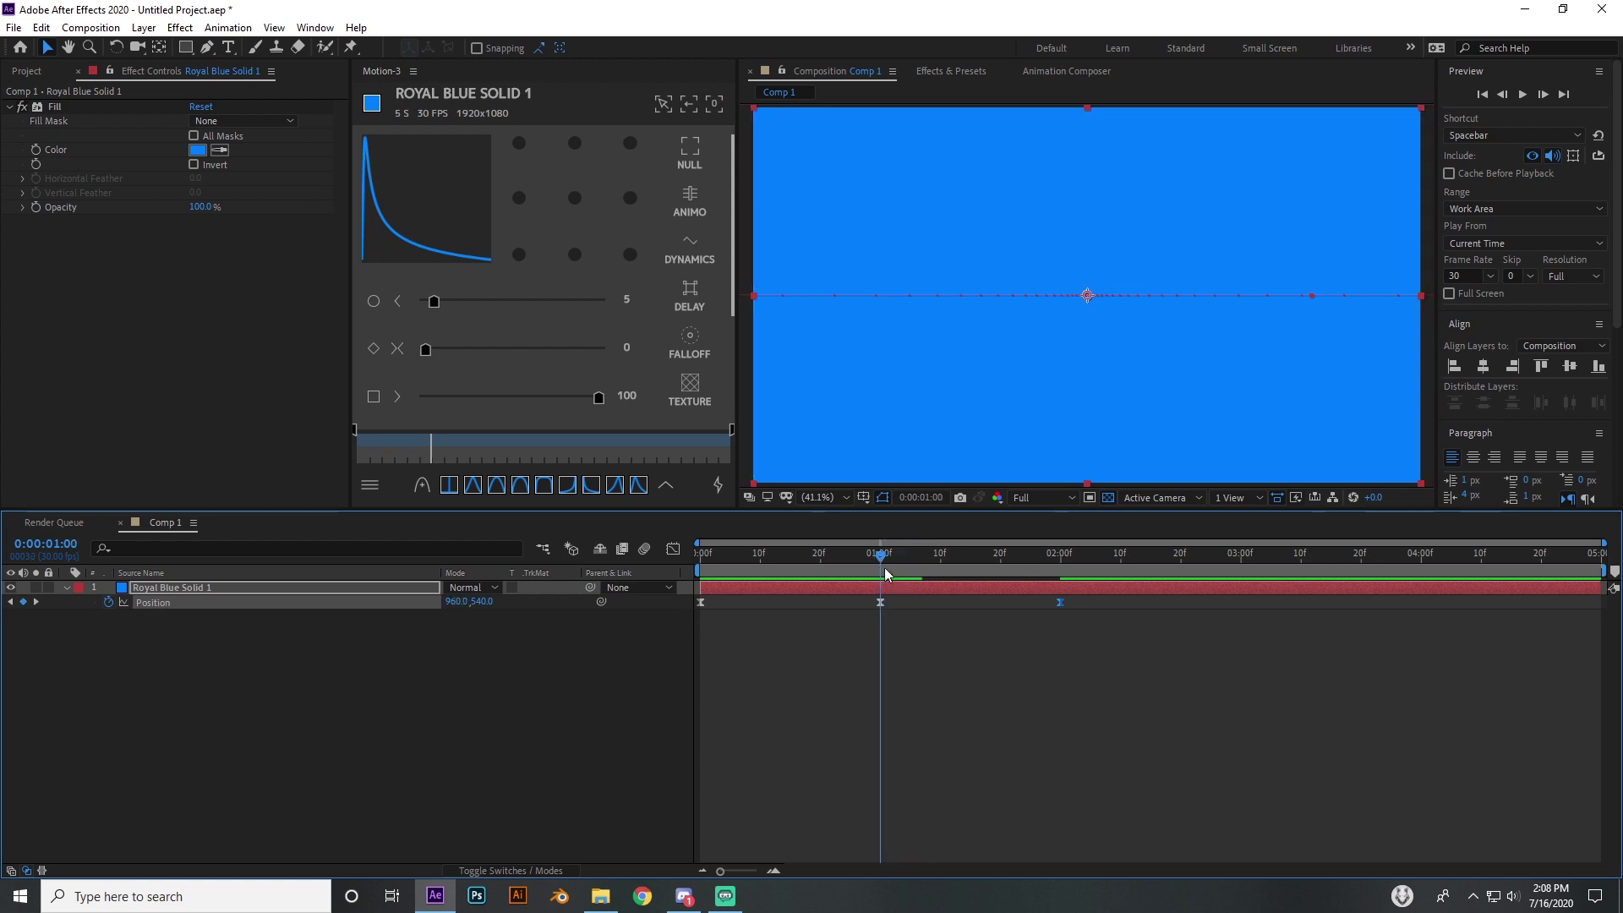
left_click_drag(883, 571, 881, 614)
left_click_drag(886, 554, 883, 565)
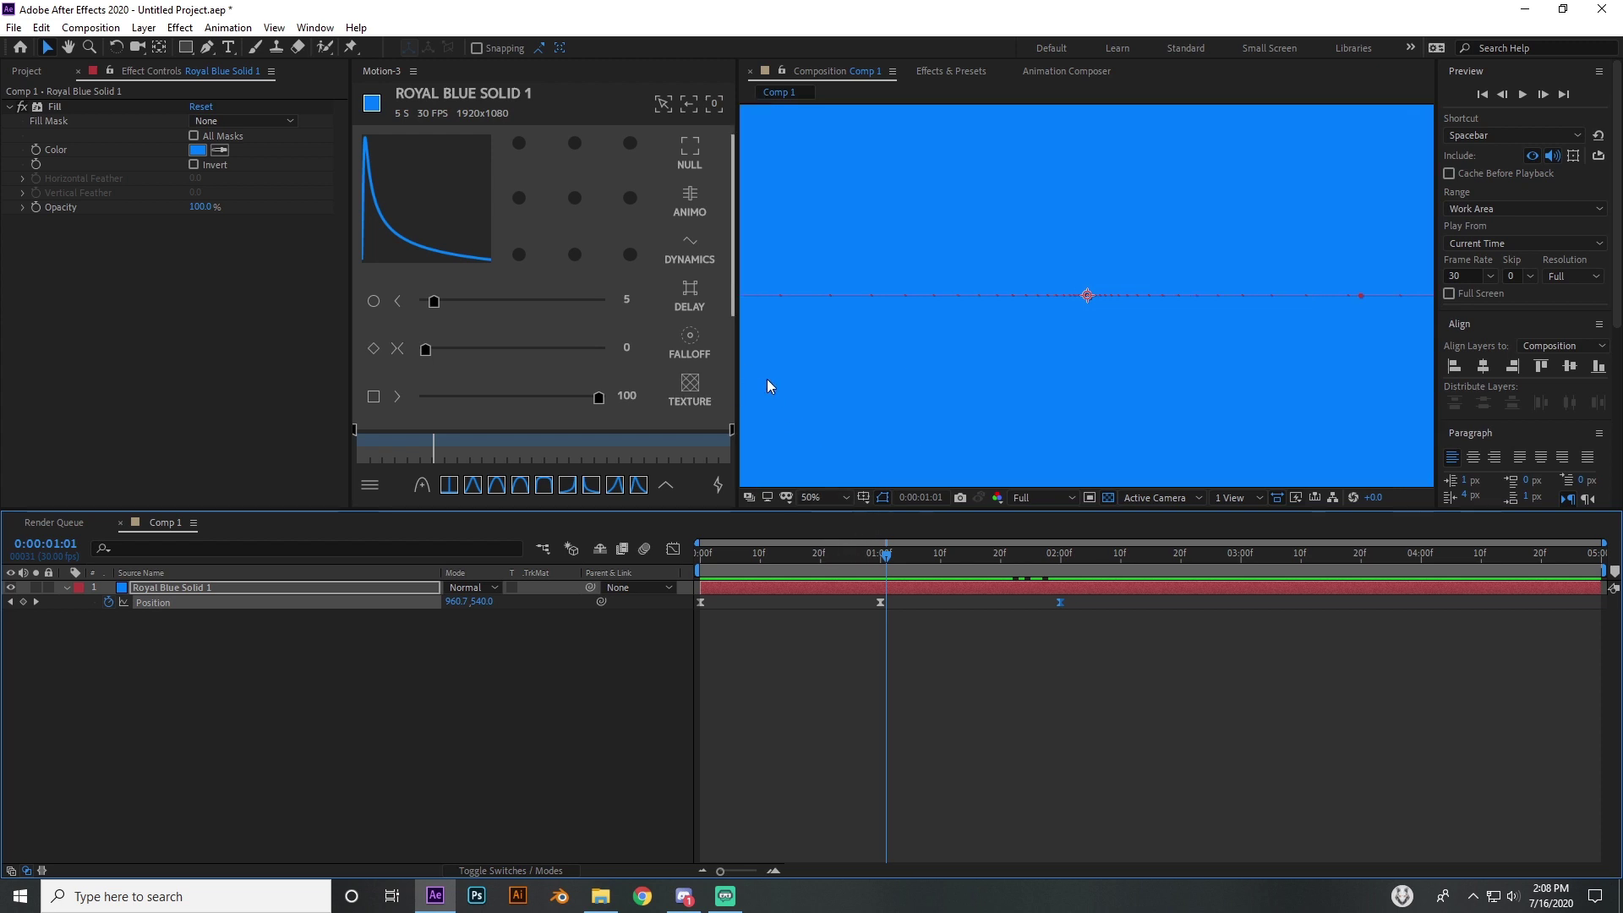
Fit the whole composition in the viewer and preview the solid sliding off frame.
scroll(767, 379, "up", 4)
left_click_drag(914, 348, 1405, 331)
scroll(765, 344, "up", 1)
scroll(1143, 331, "down", 6)
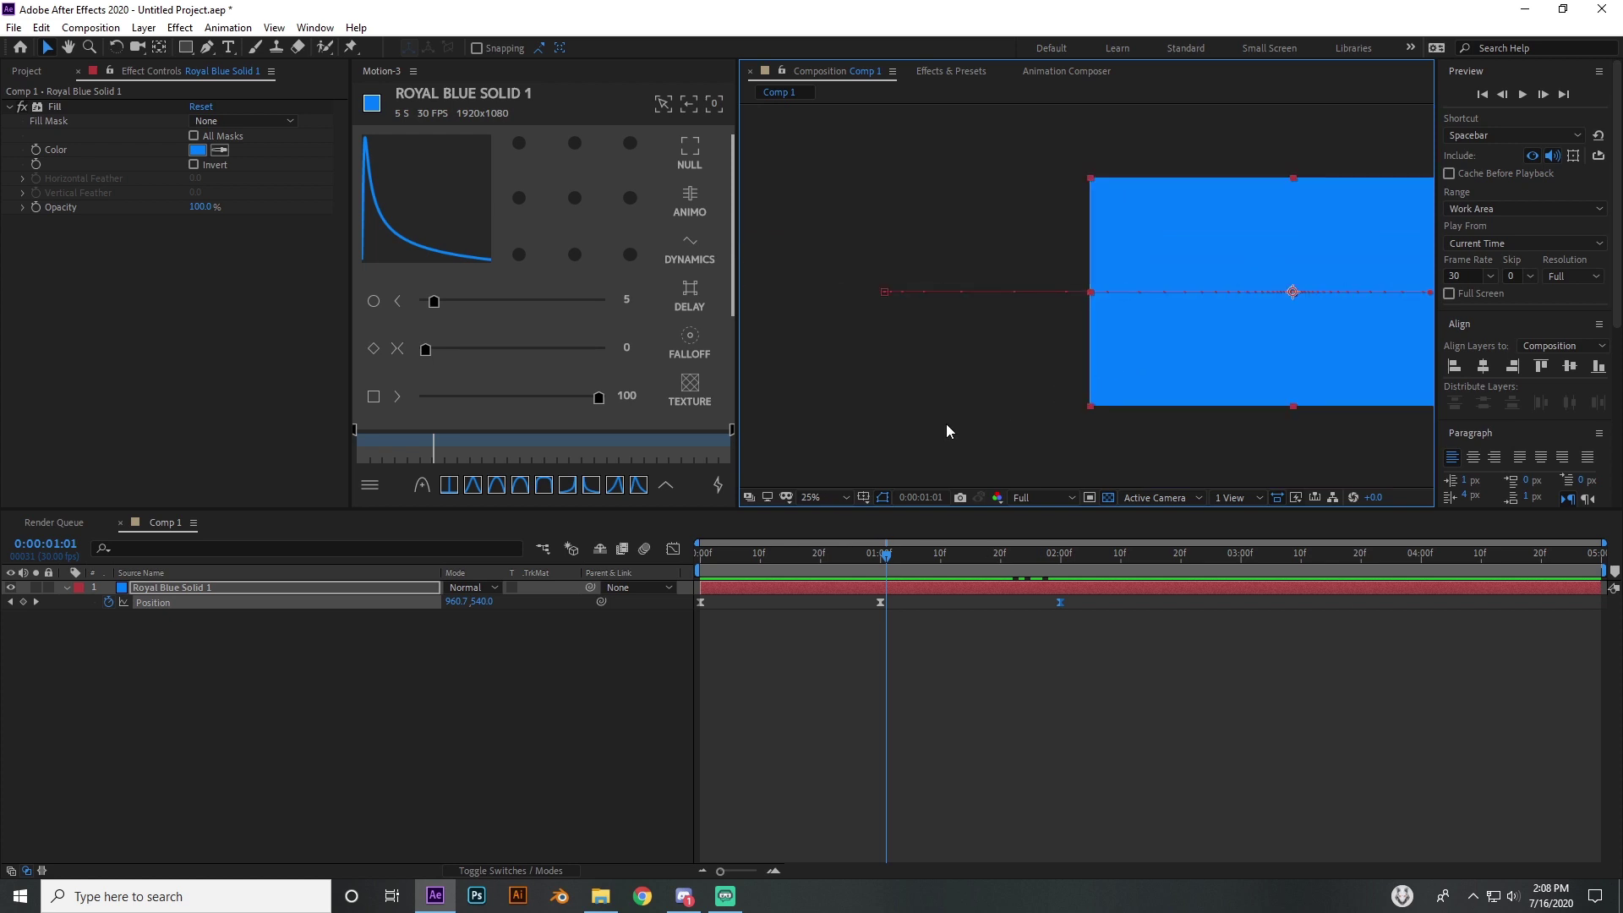
left_click(817, 499)
key("Escape")
key("shift+slash")
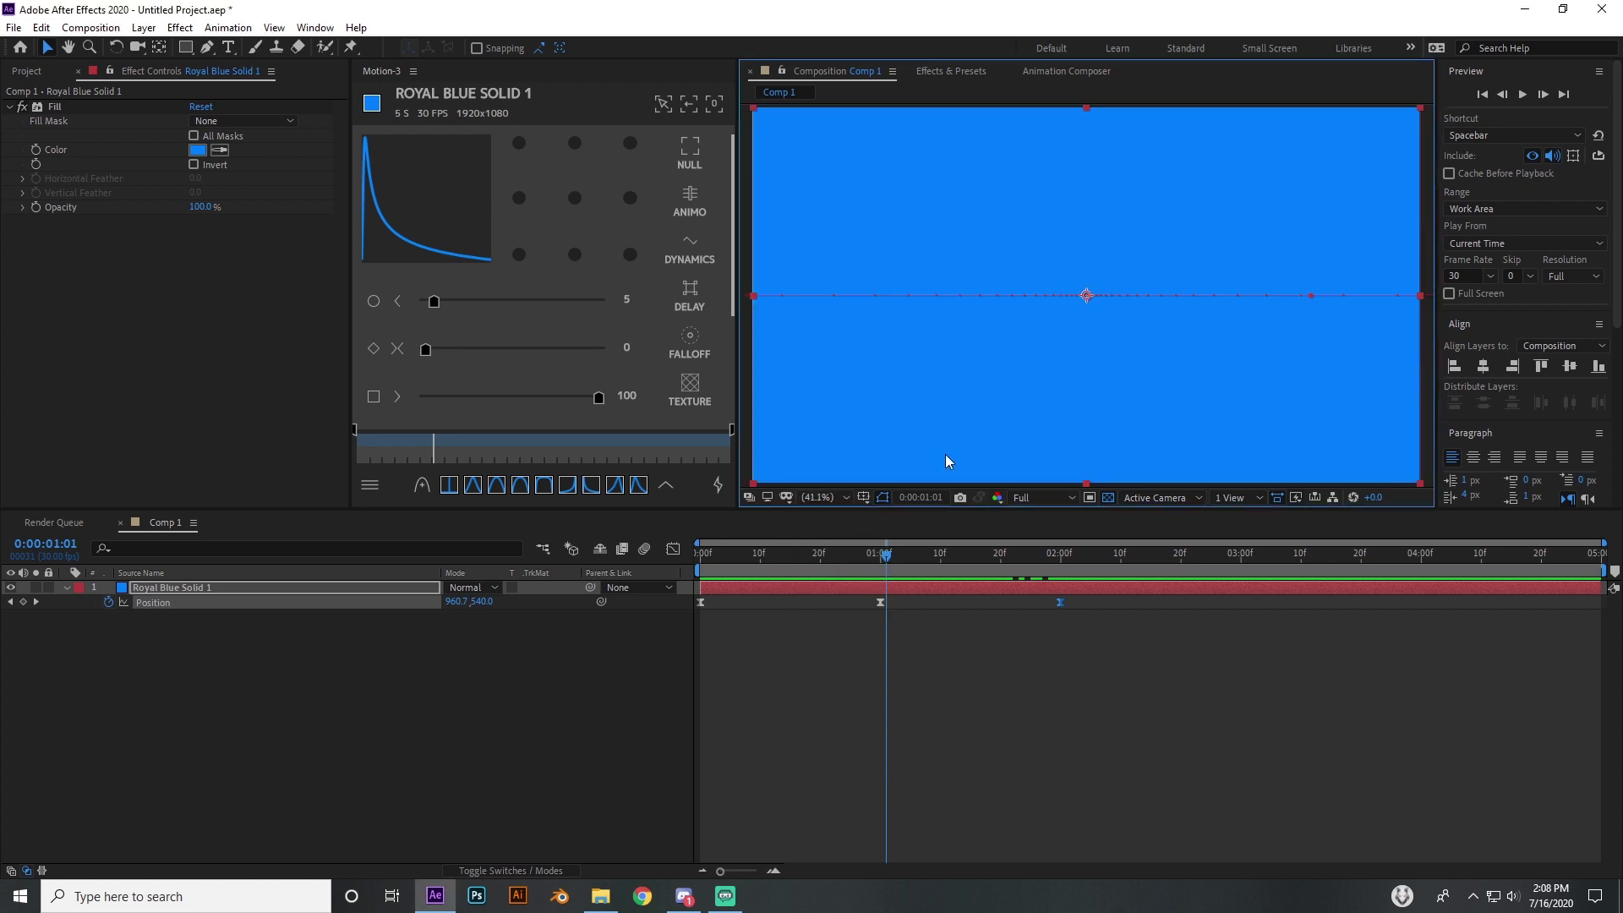
left_click_drag(871, 556, 798, 590)
Lighten the blue solid's Fill colour.
left_click(798, 590)
left_click(204, 149)
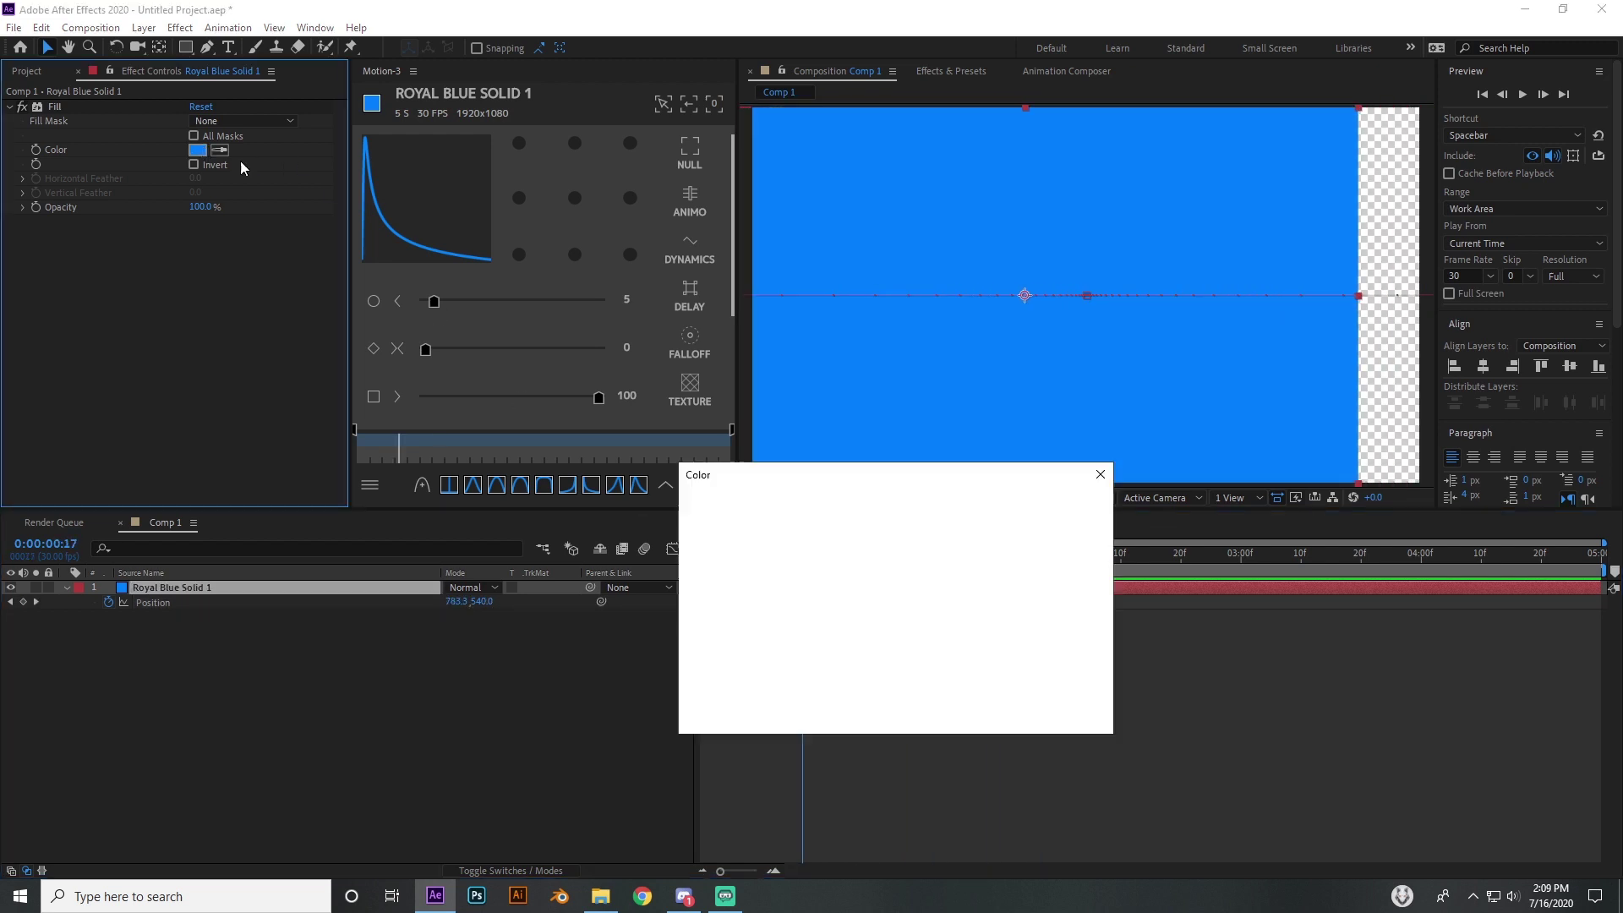
left_click_drag(901, 512, 857, 493)
left_click(1057, 507)
left_click(823, 645)
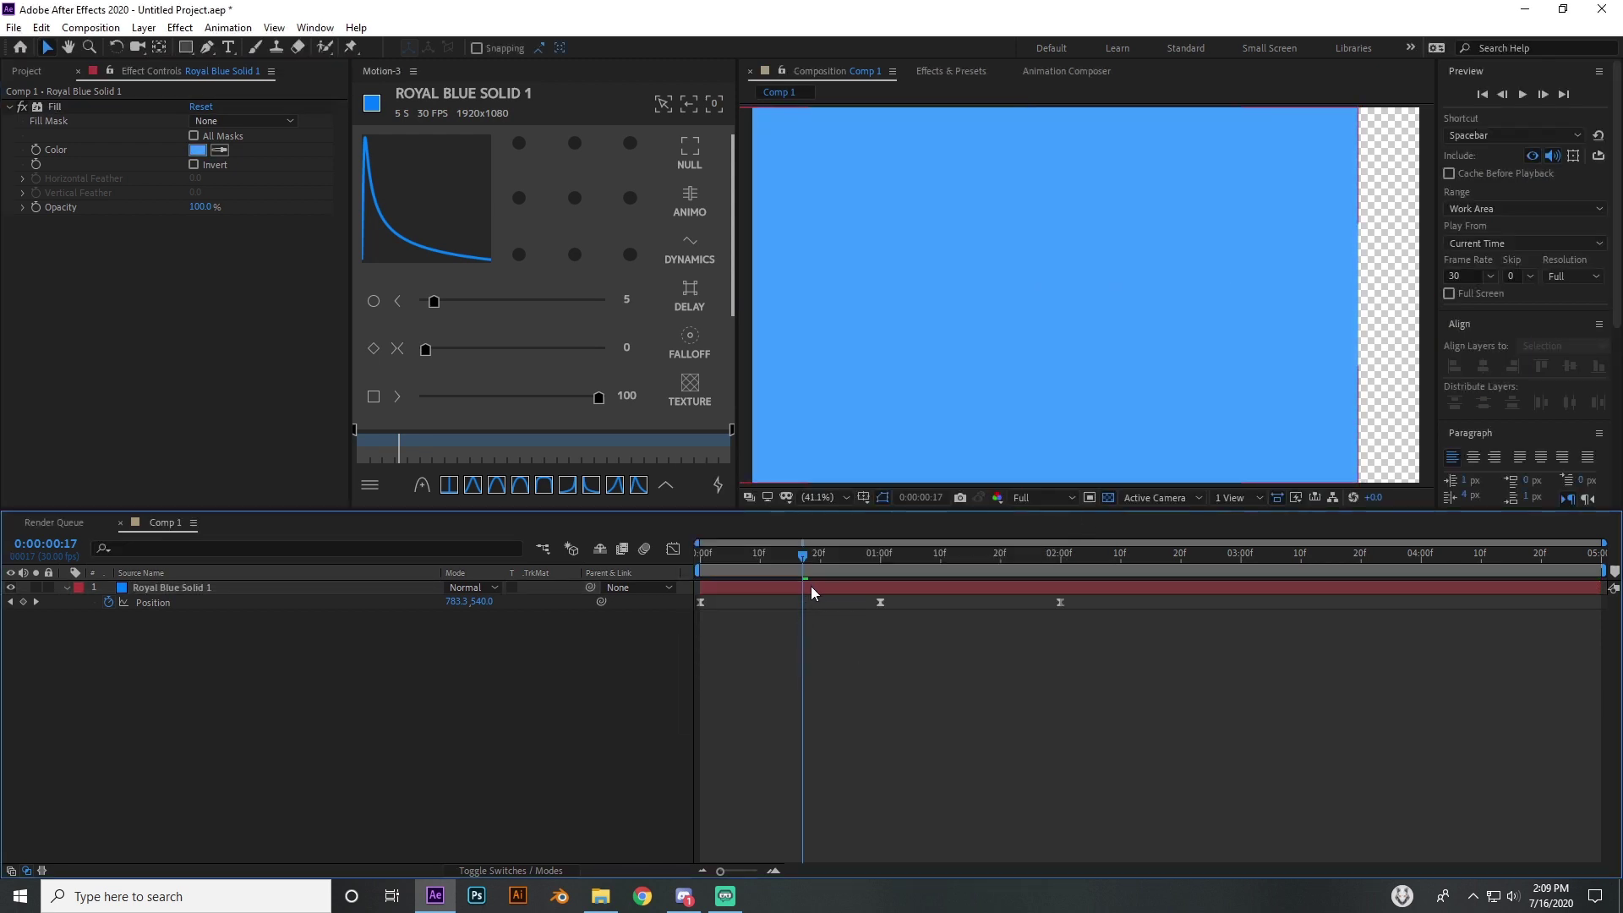
key("space")
Duplicate the solid into five layers and give layer 4 a deeper, saturated blue fill.
left_click(845, 587)
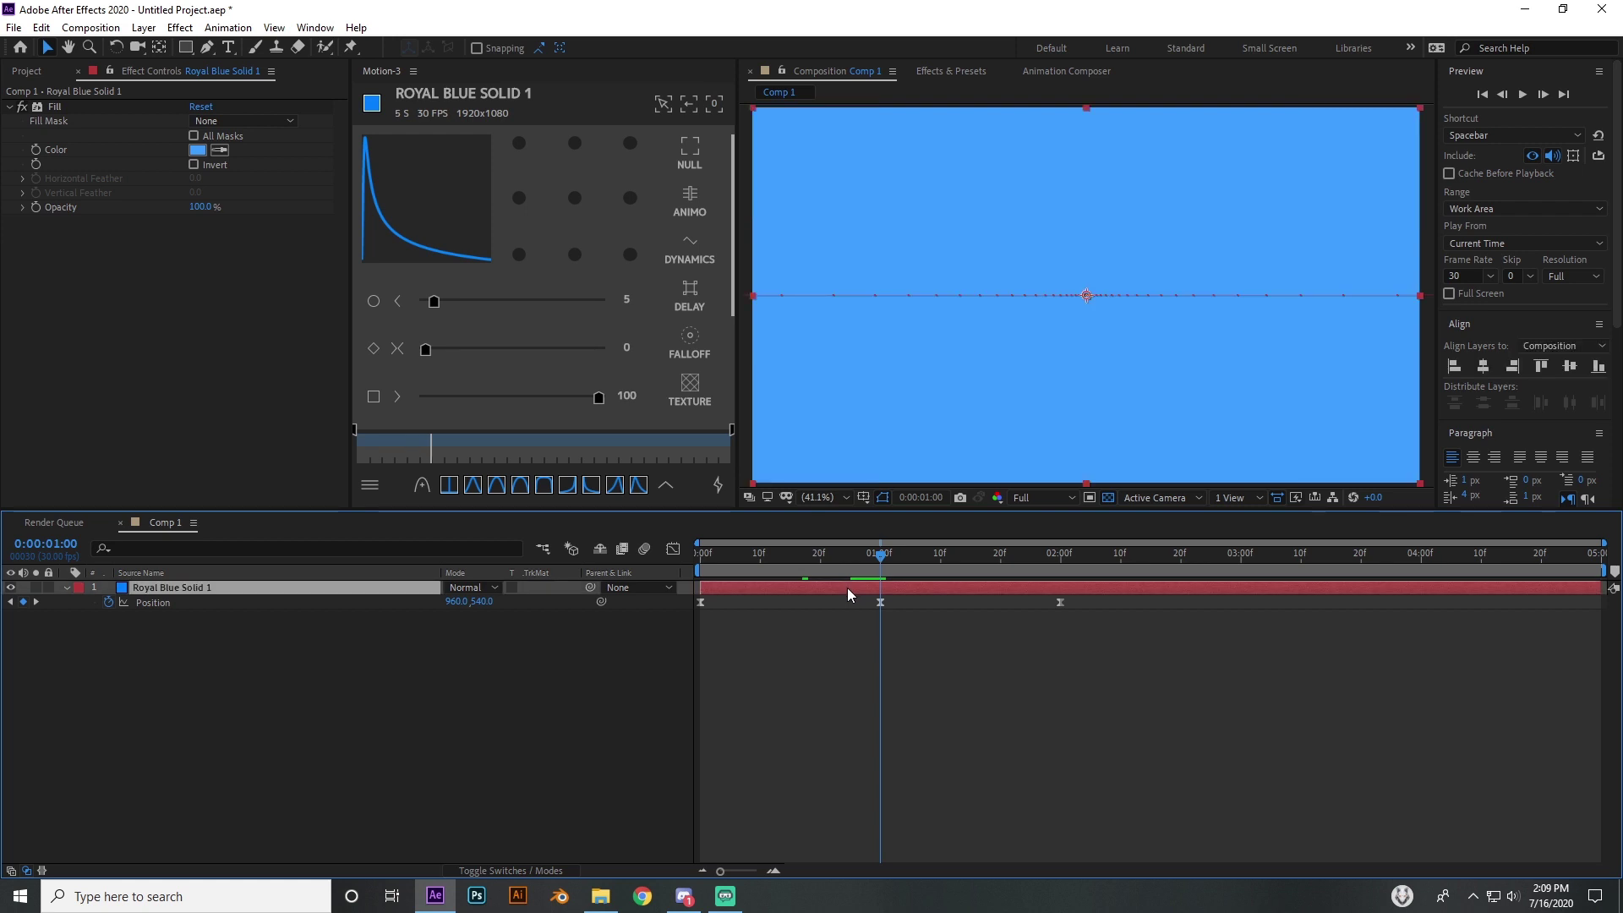
key("ctrl+d")
key("ctrl+d")
key("ctrl+d")
key("ctrl+d")
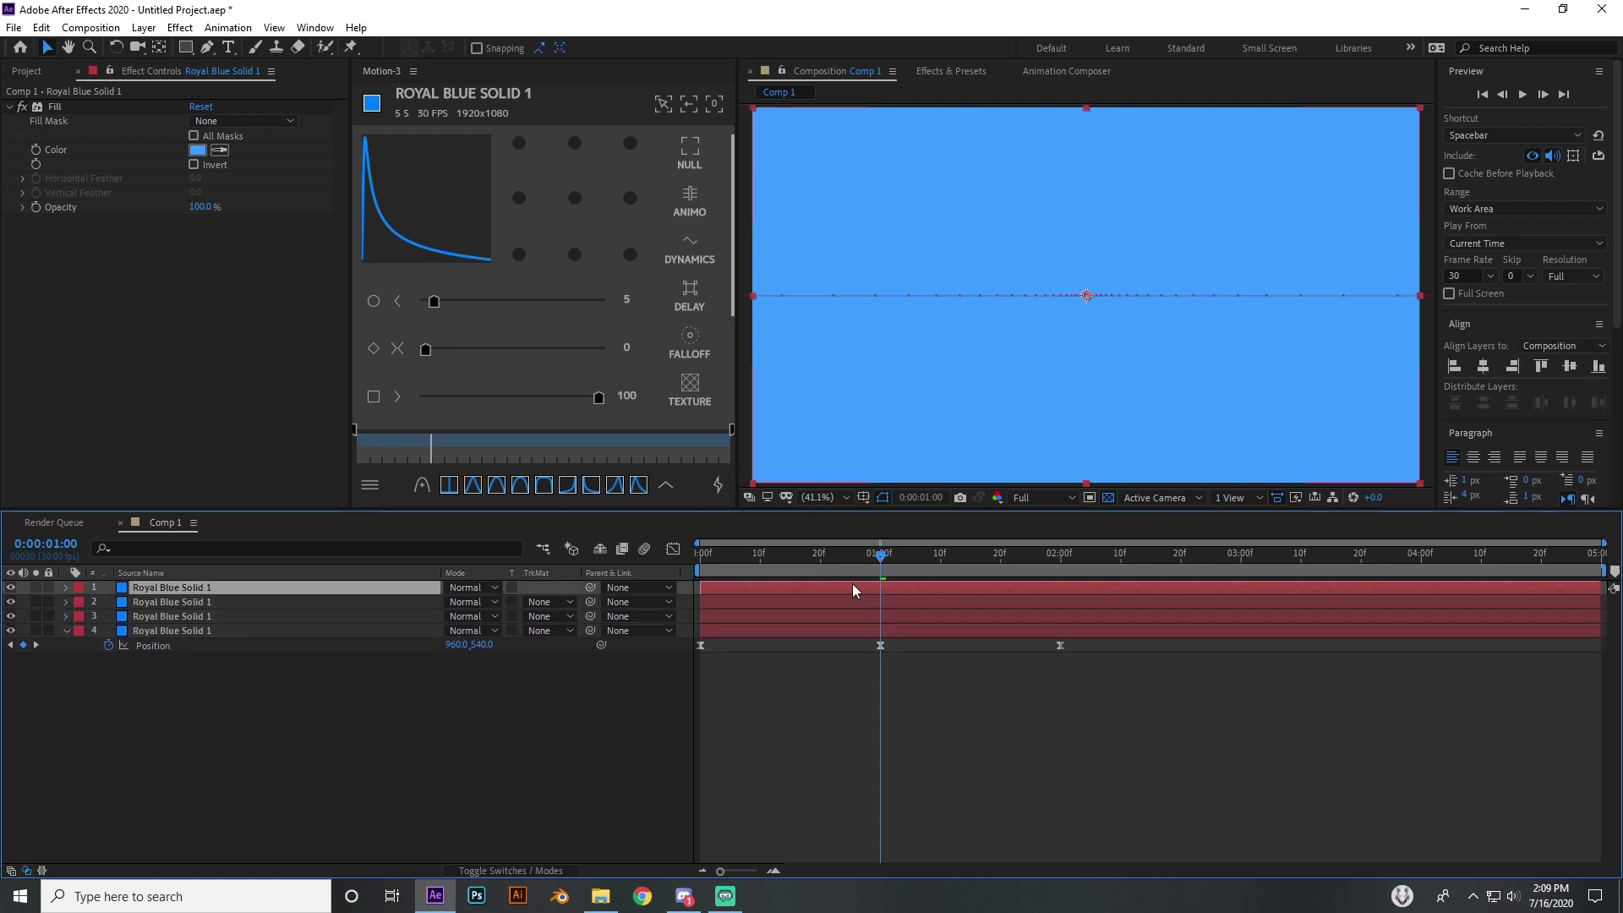
left_click(737, 631)
left_click(197, 149)
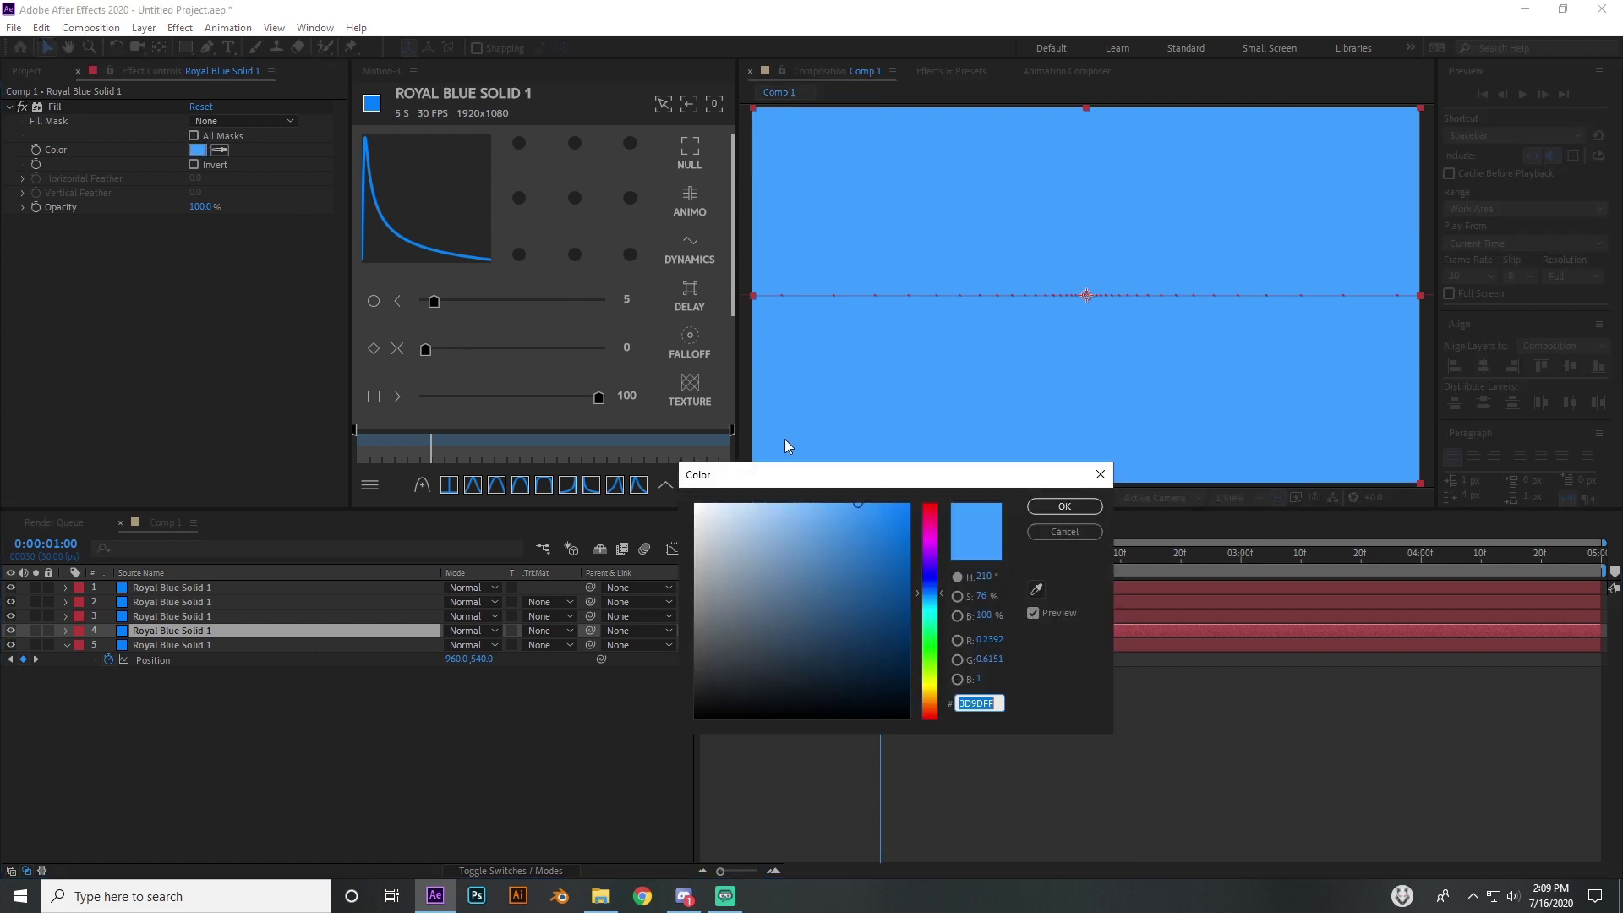
left_click_drag(863, 504, 909, 503)
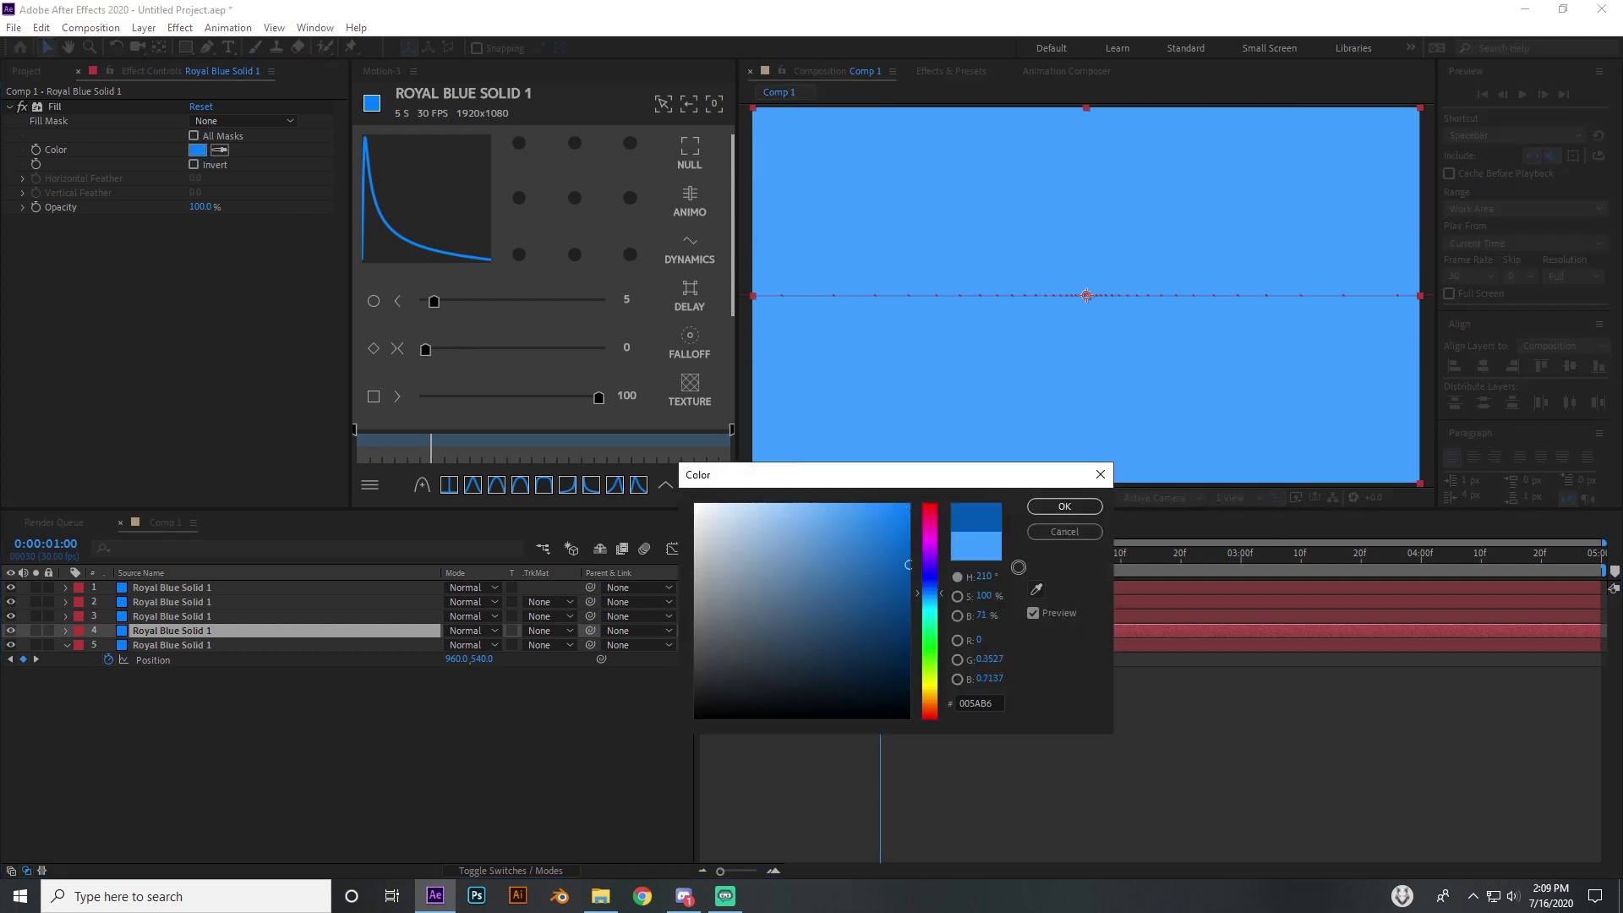
left_click(1078, 505)
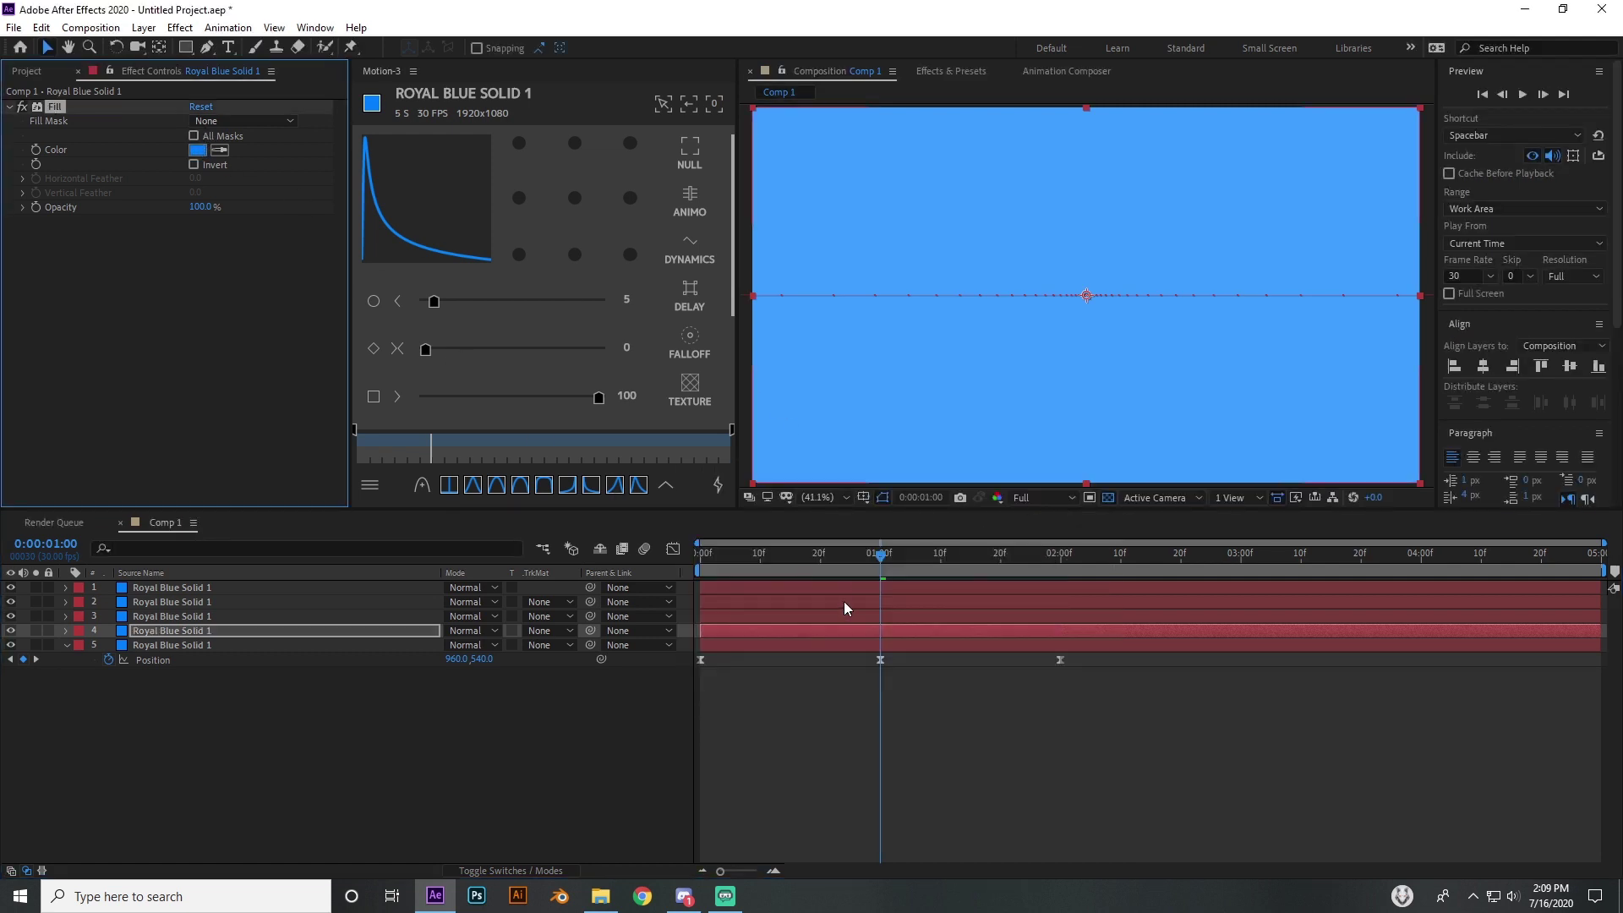
Set layer 3's Fill colour to white (FFFFFF).
left_click(751, 618)
left_click(191, 154)
left_click(695, 505)
left_click(1047, 509)
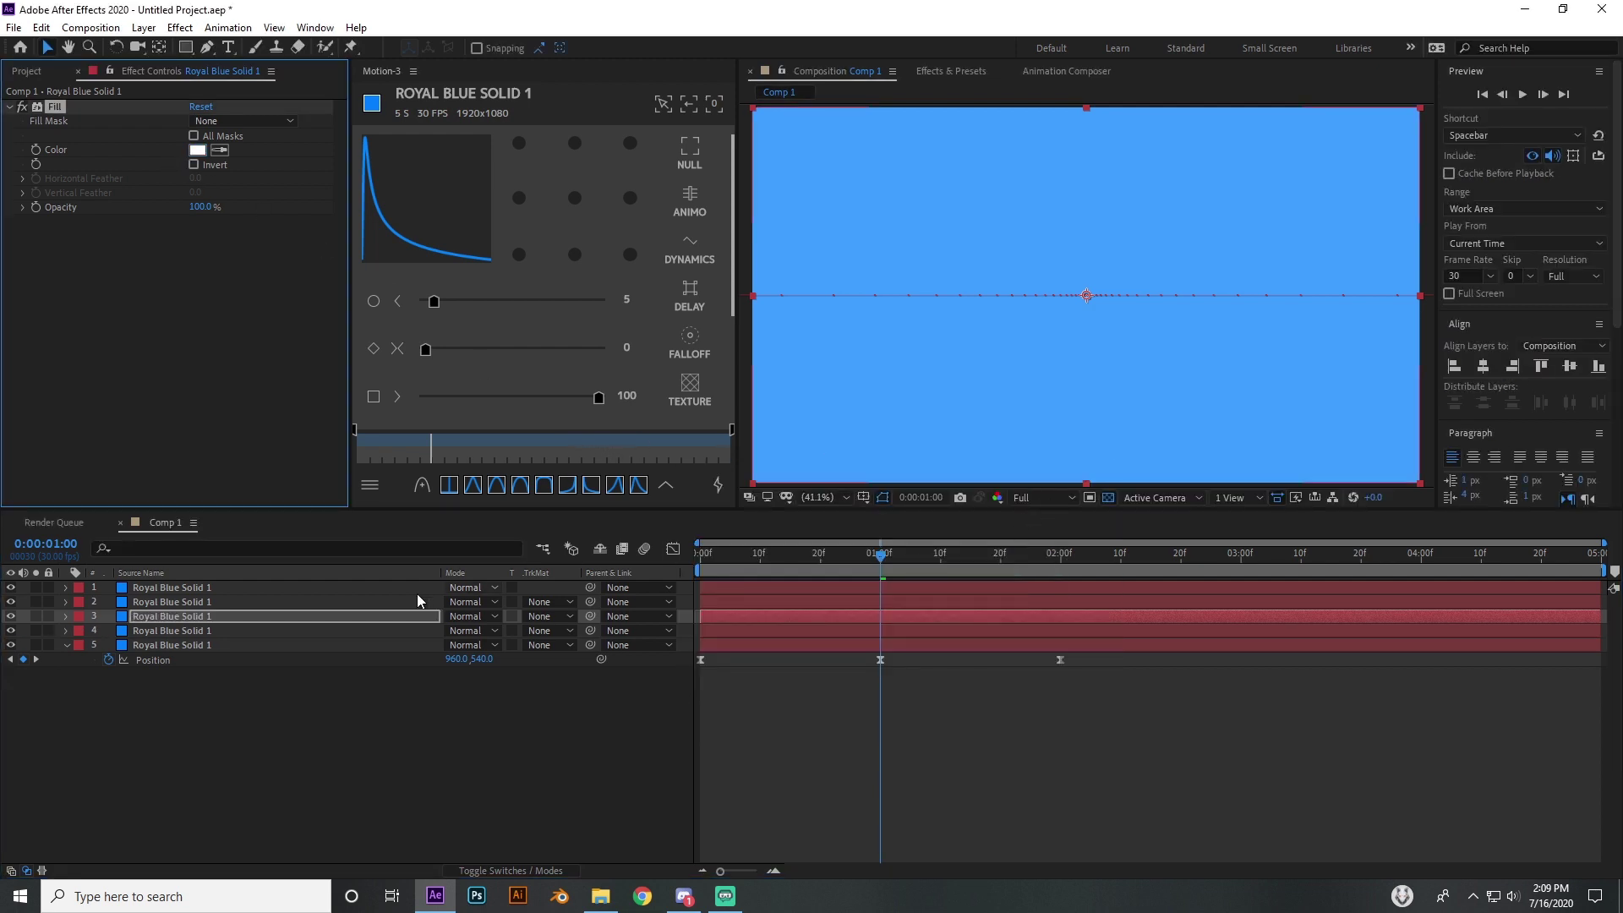
Compare the layers' fill colours and paste the deeper blue into layer 1's Fill.
left_click(165, 602)
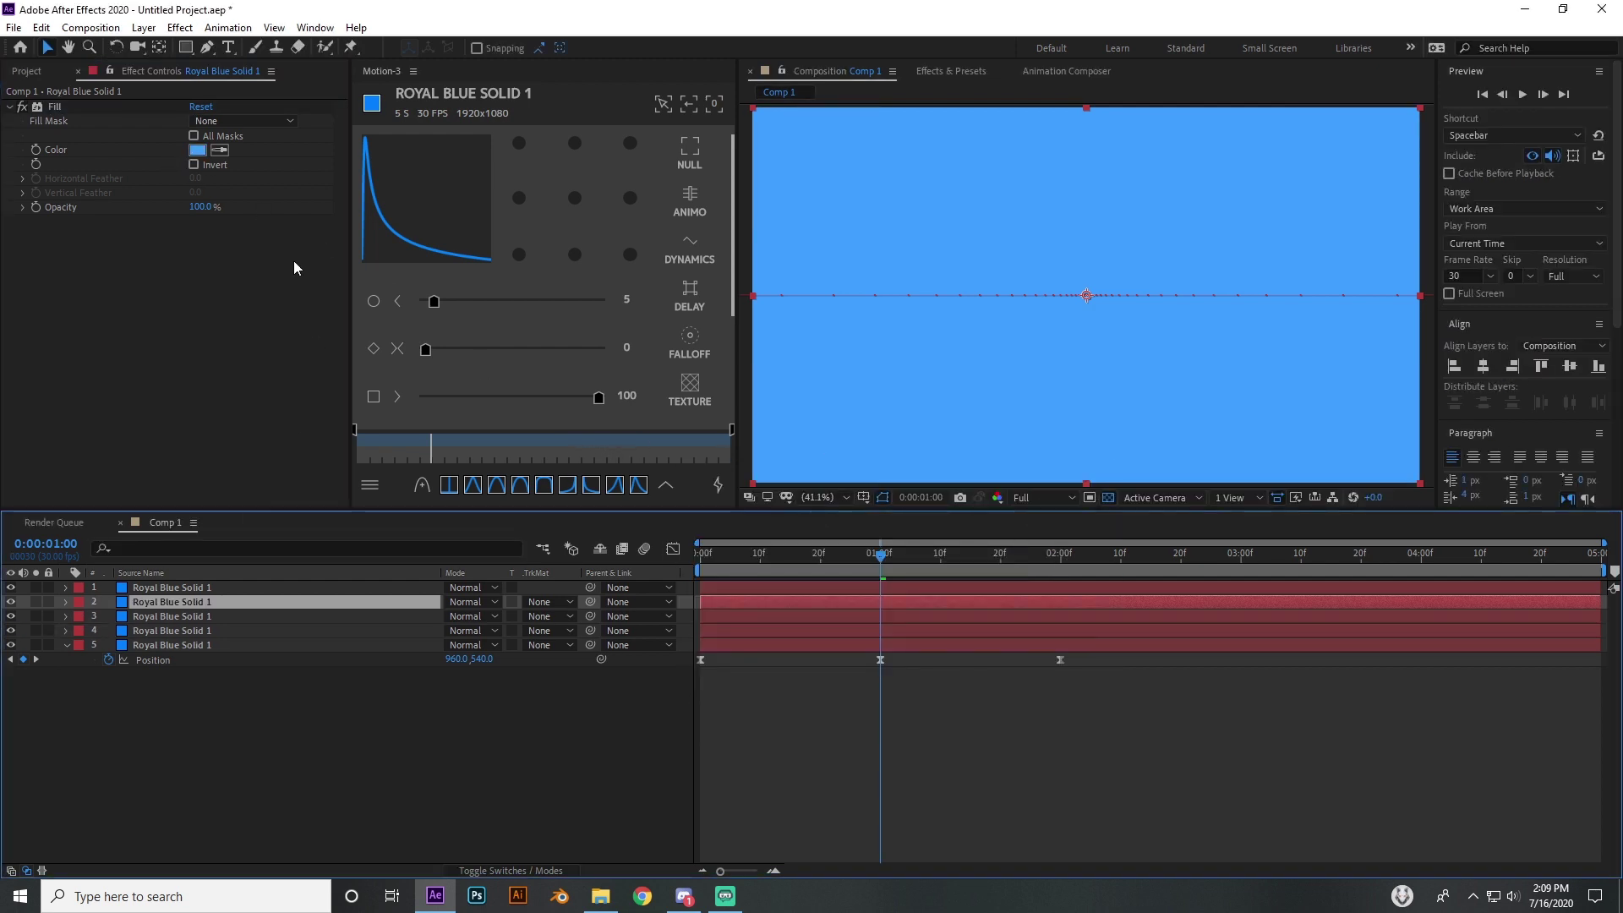
left_click(191, 646)
left_click(169, 602)
left_click(212, 587)
left_click(199, 630)
left_click(196, 617)
left_click(189, 632)
left_click(198, 152)
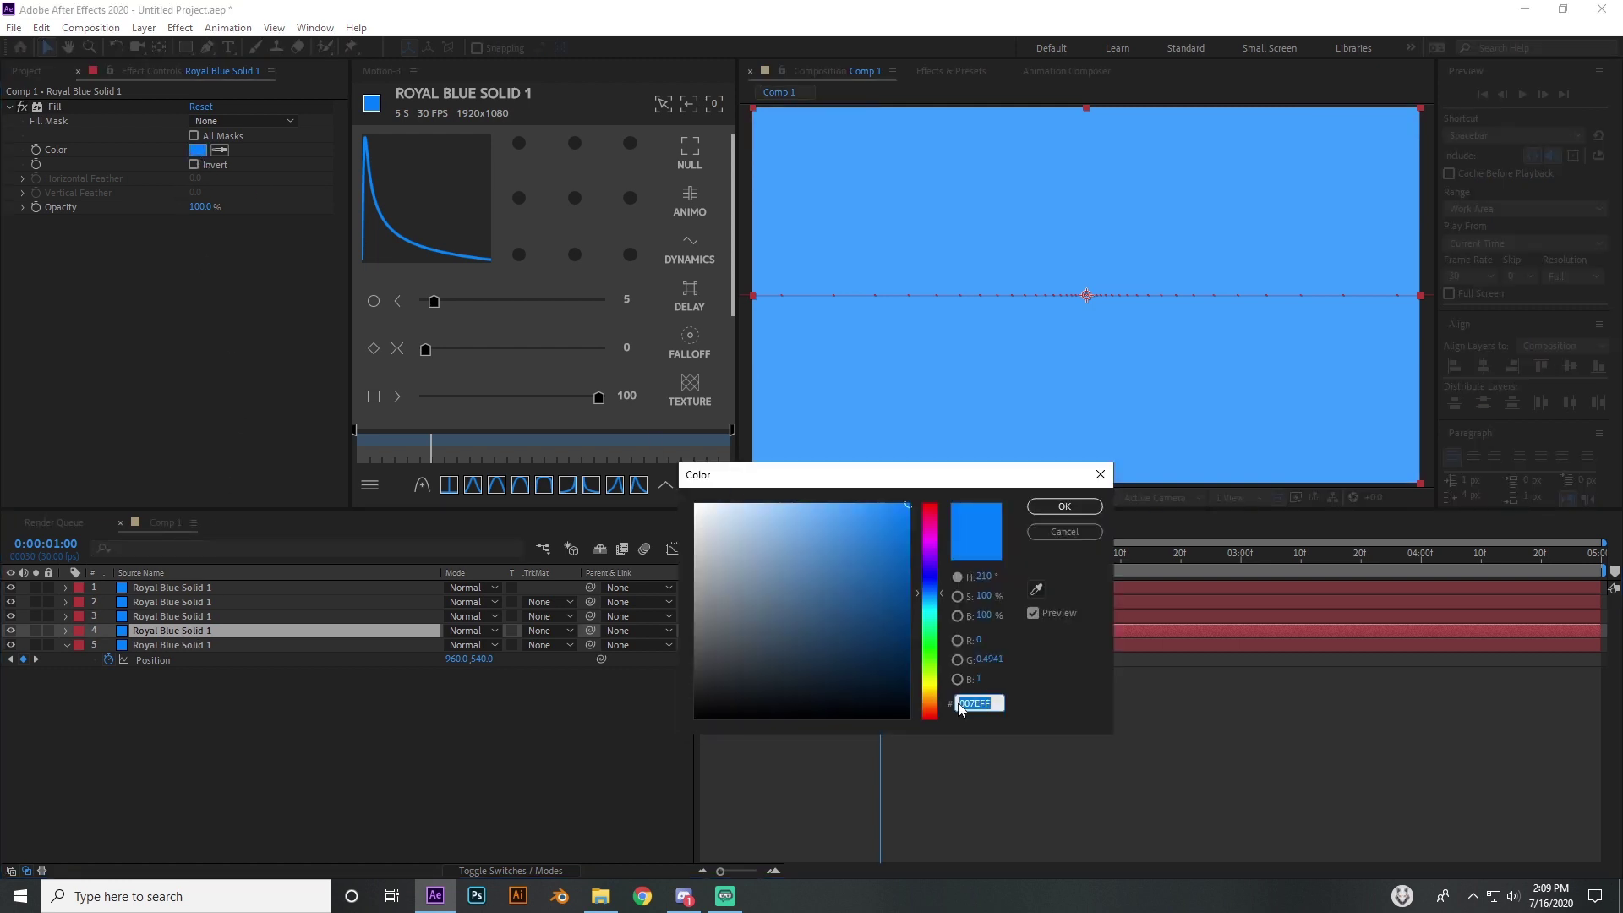
left_click(1074, 527)
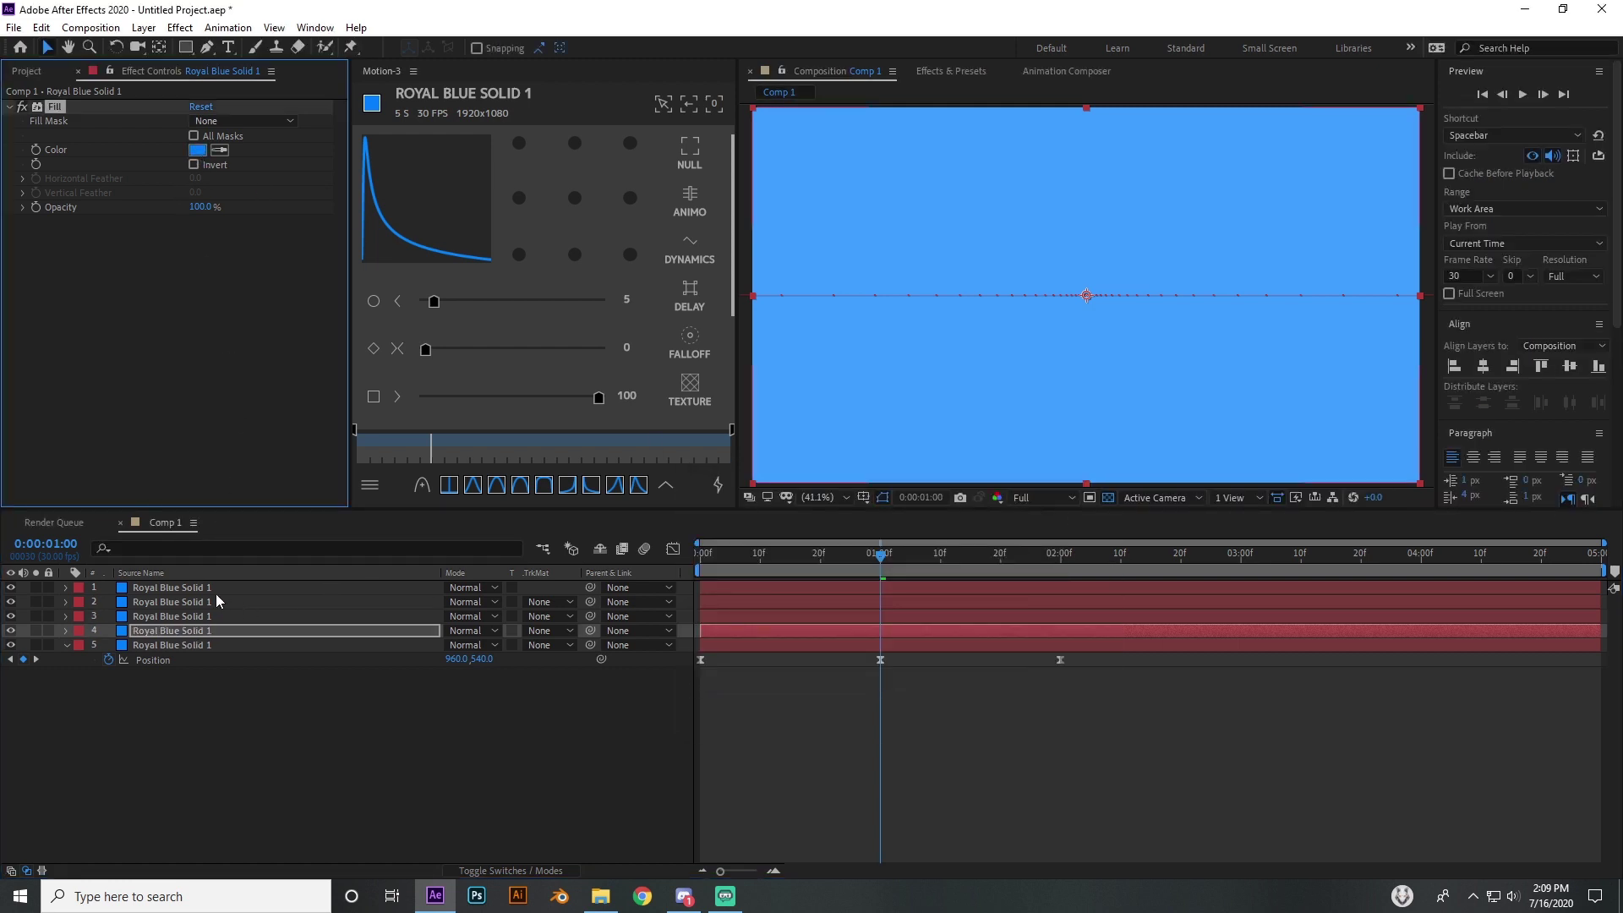
left_click(210, 591)
left_click(198, 150)
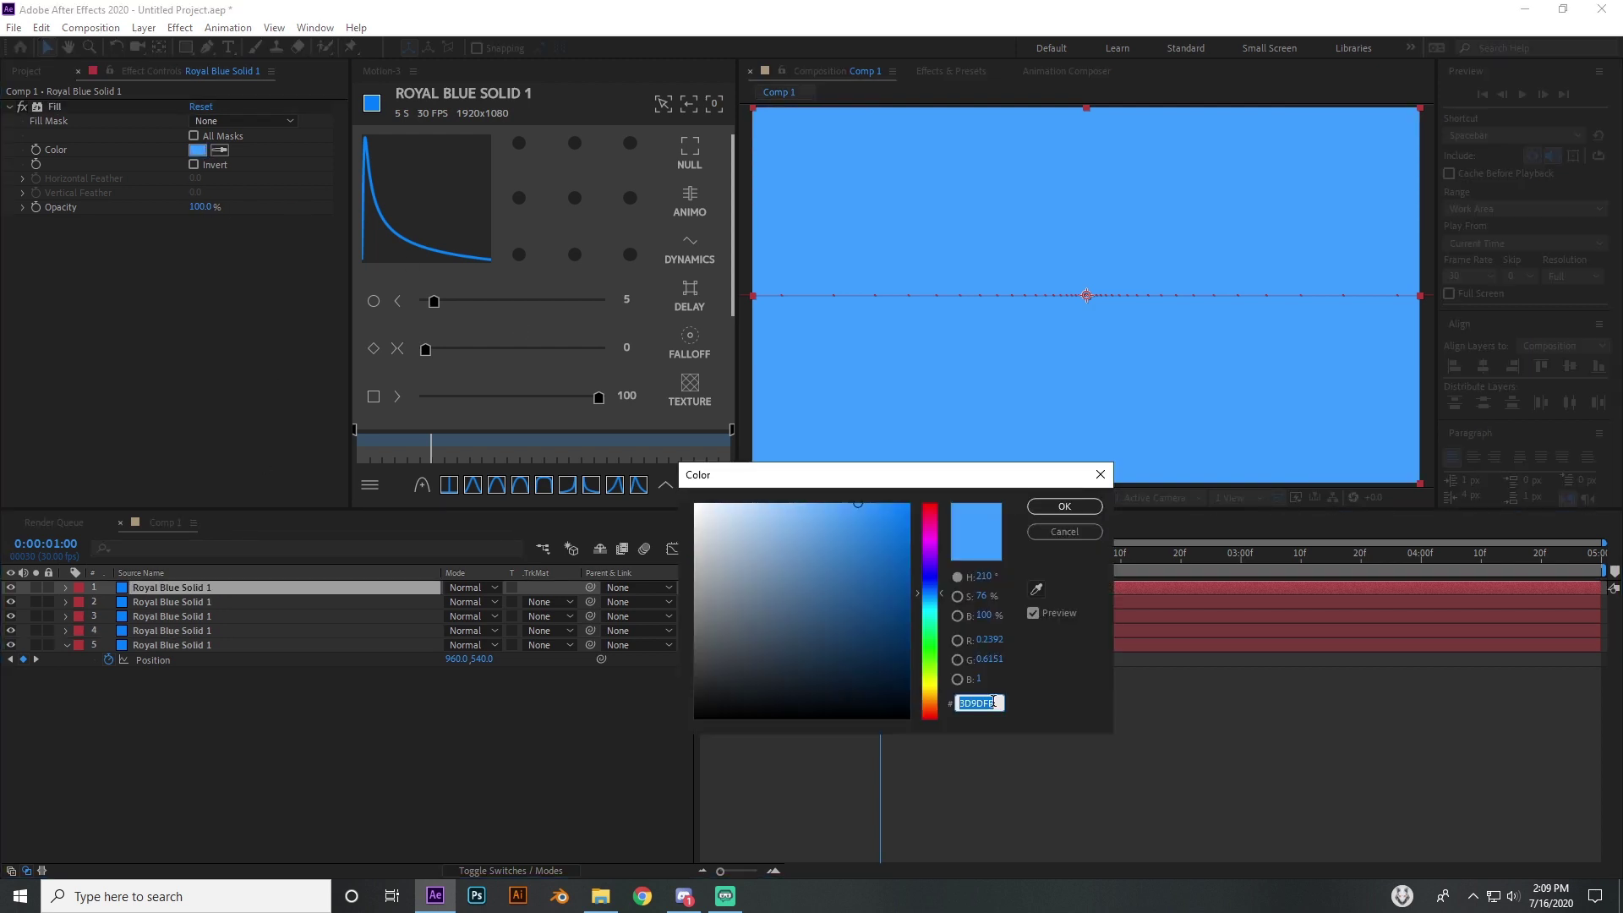
key("ctrl+v")
Confirm layer 1's deeper blue fill, review the five layers, and preview past one second.
left_click(1064, 506)
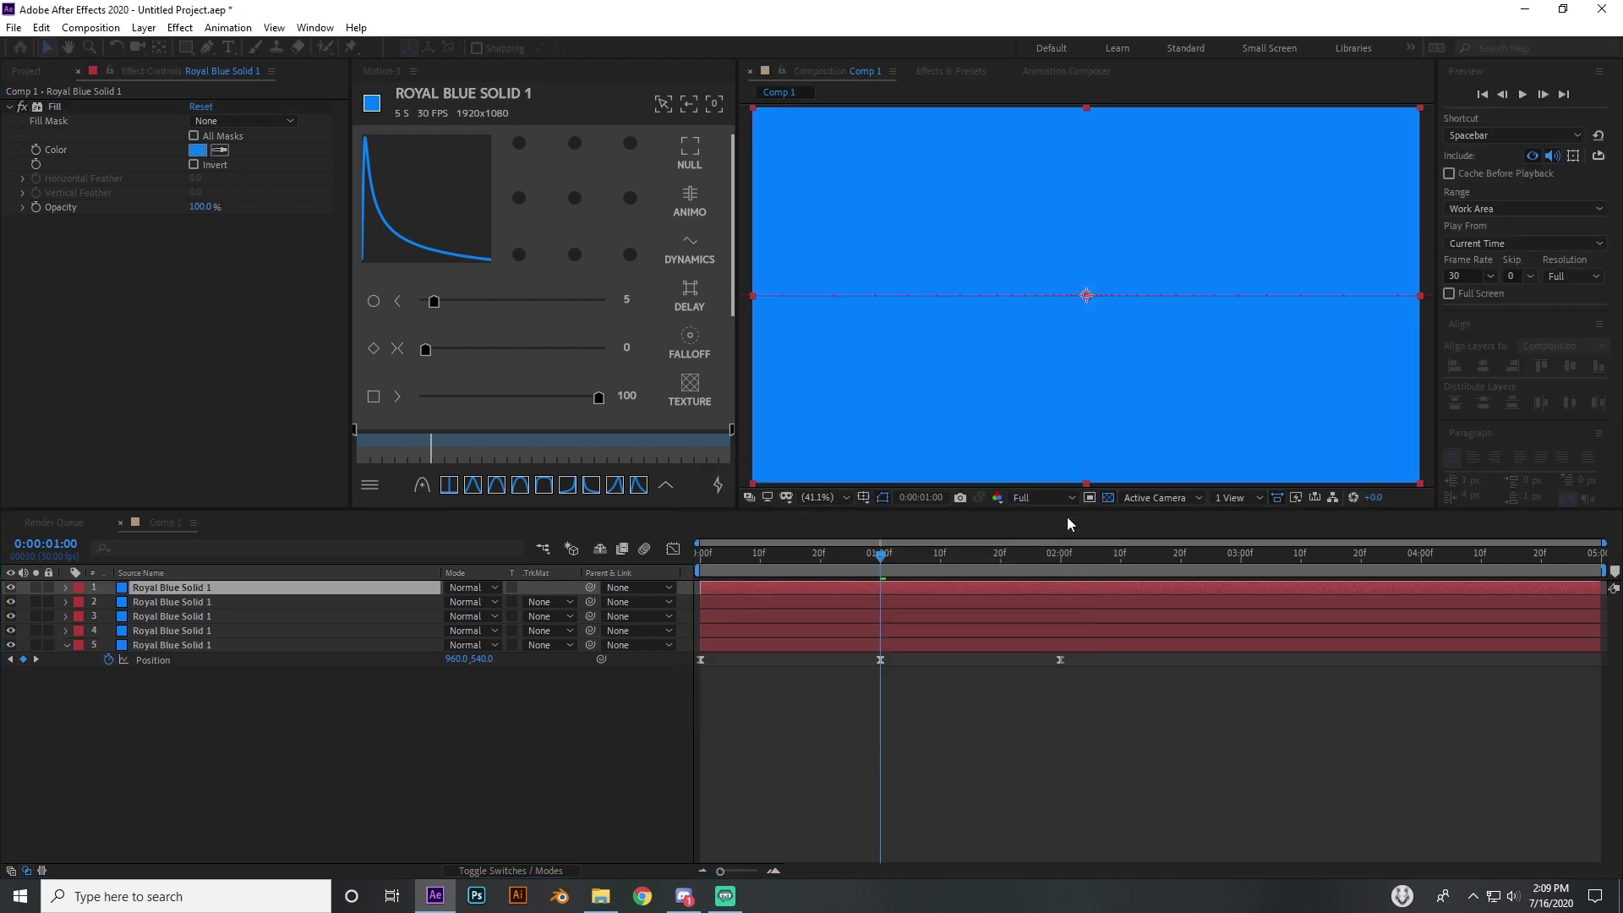
left_click(748, 646)
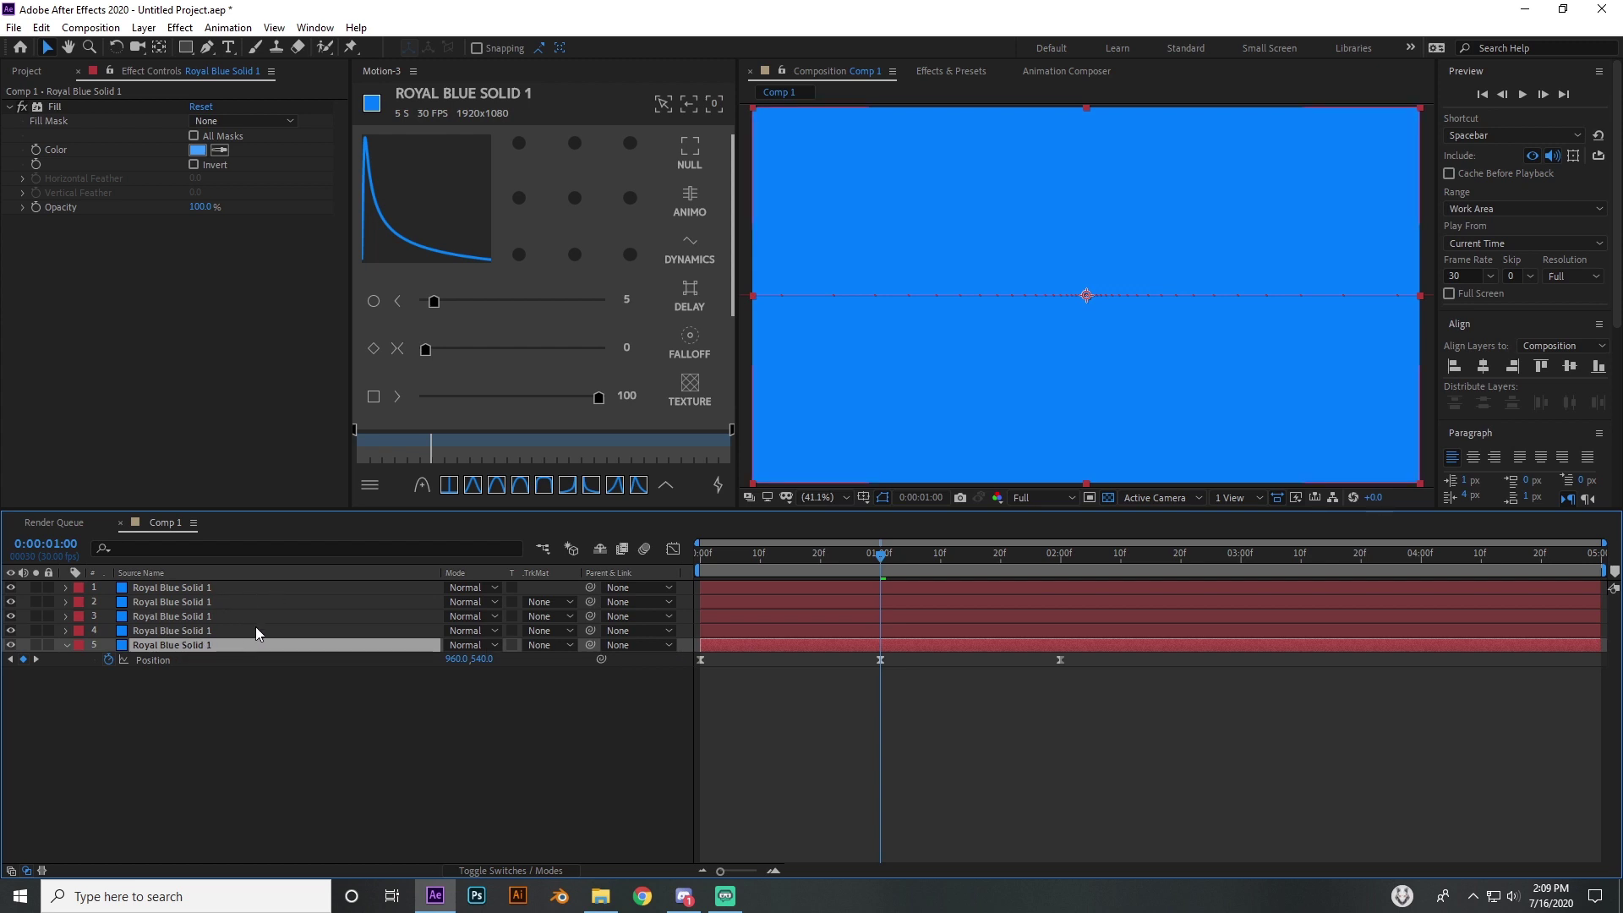
left_click(204, 632)
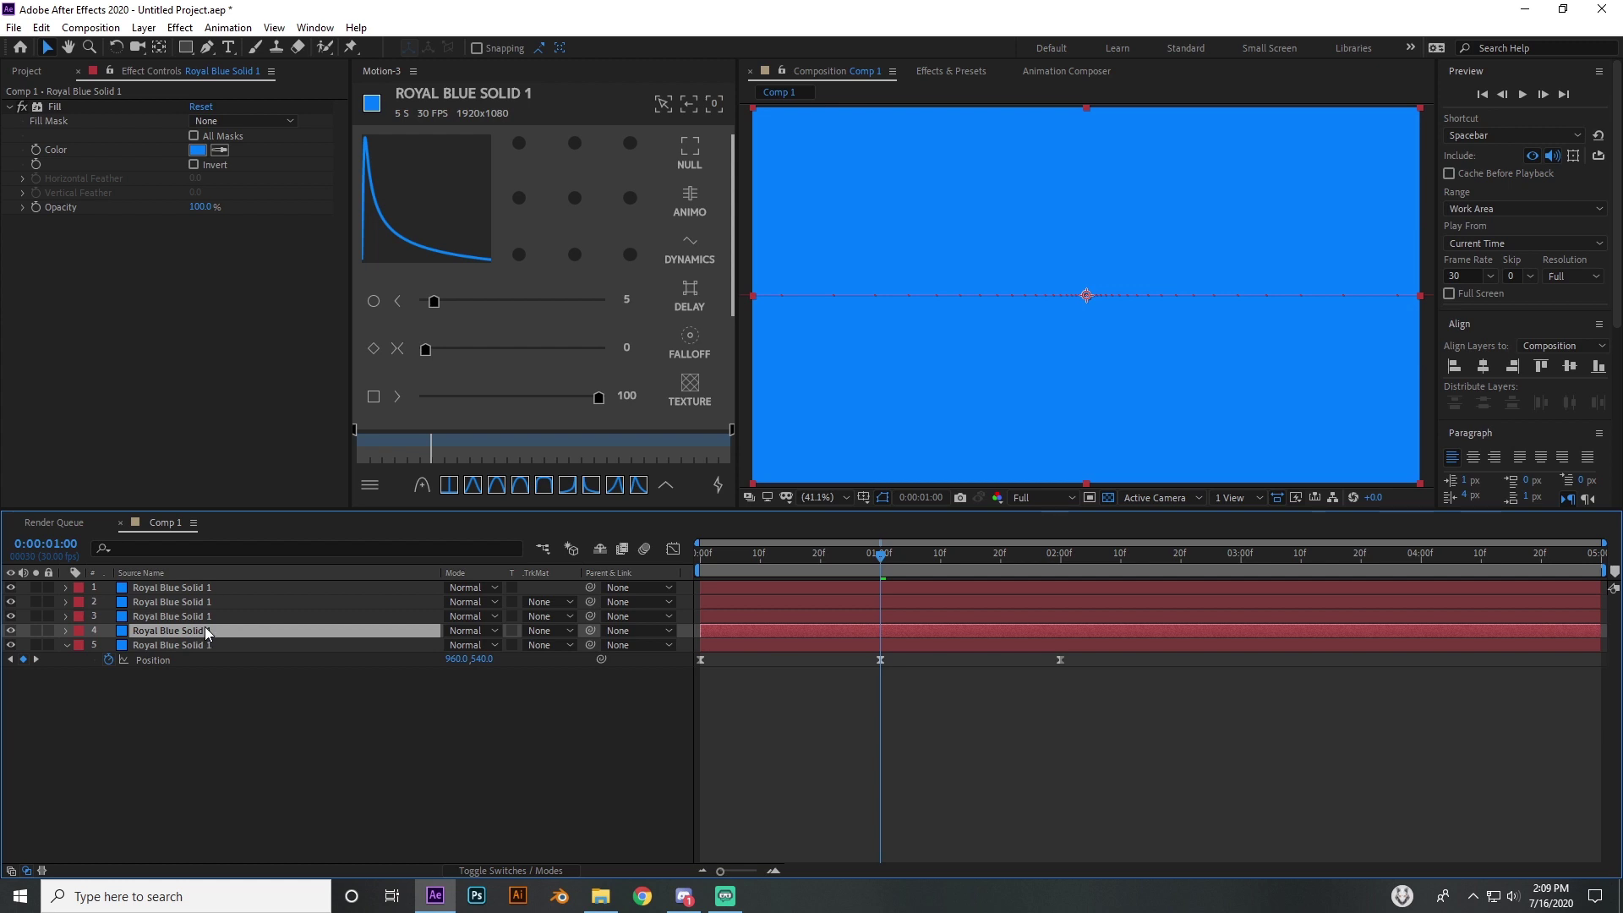
left_click(191, 645)
left_click(191, 616)
left_click(191, 601)
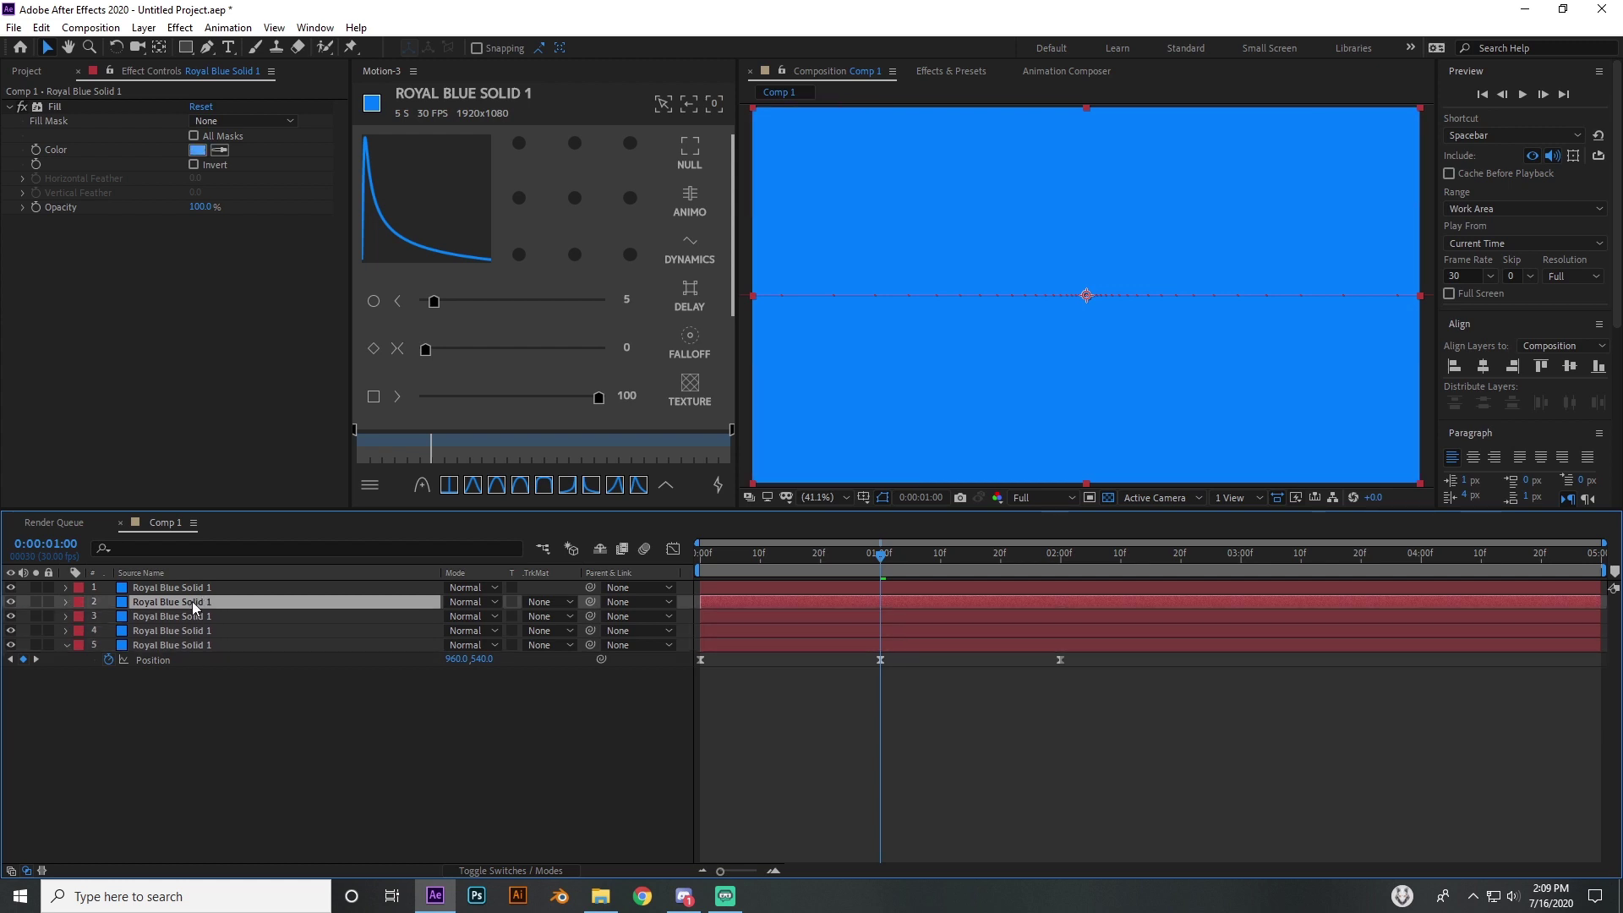
left_click(192, 588)
left_click(502, 790)
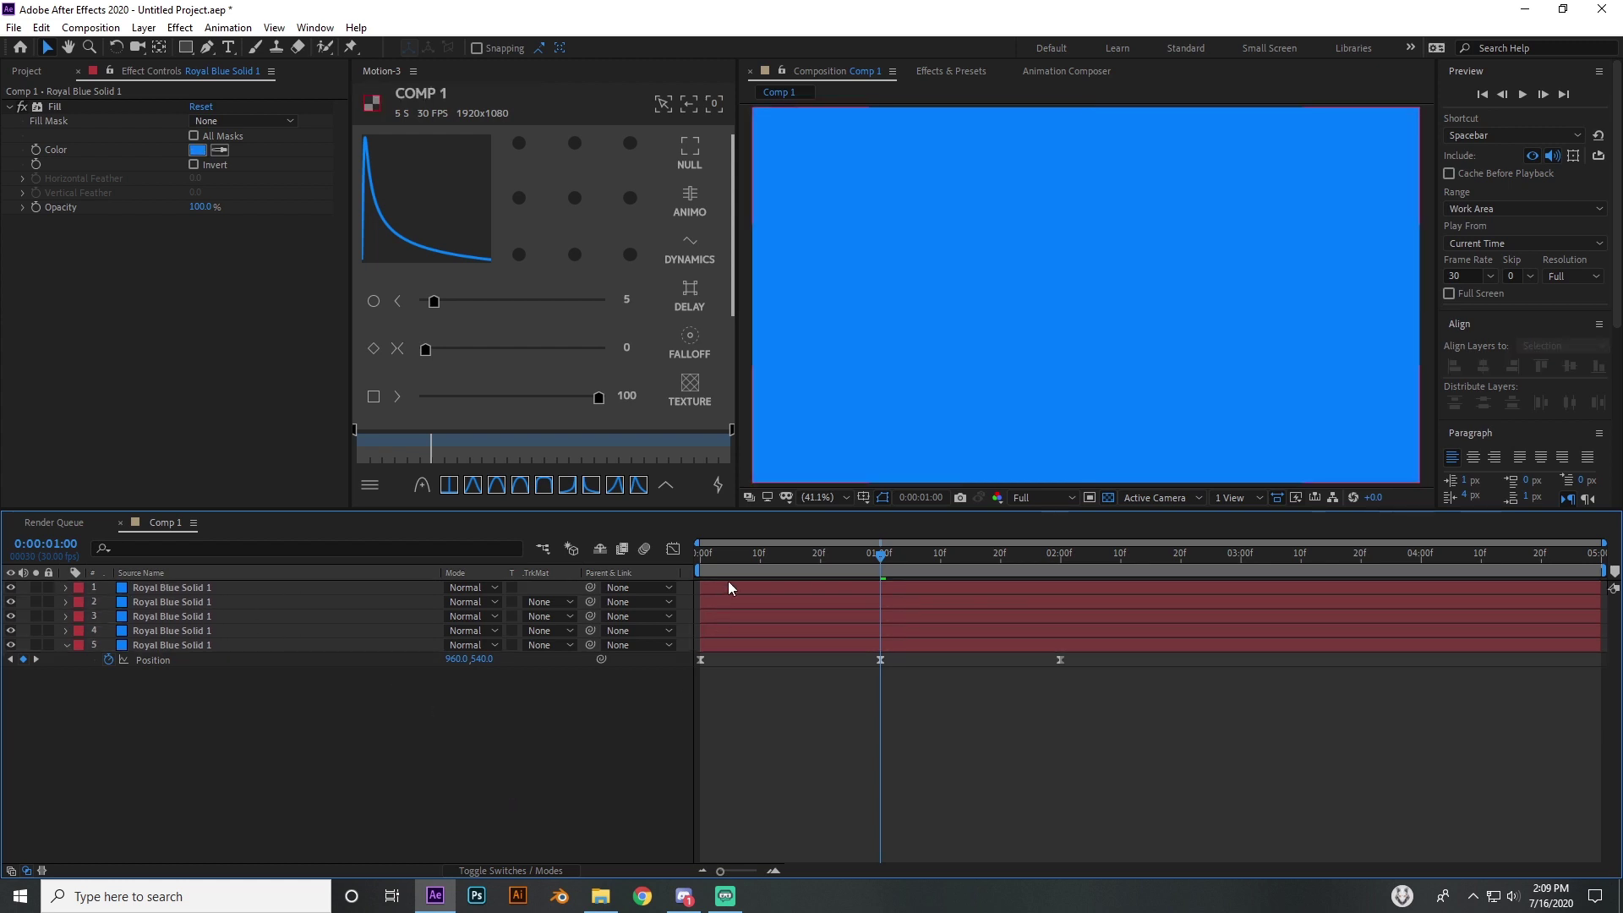
left_click_drag(728, 570, 884, 592)
Set preview resolution to Quarter and place the time indicator at 0:00:01:00.
left_click(1018, 499)
left_click(1051, 593)
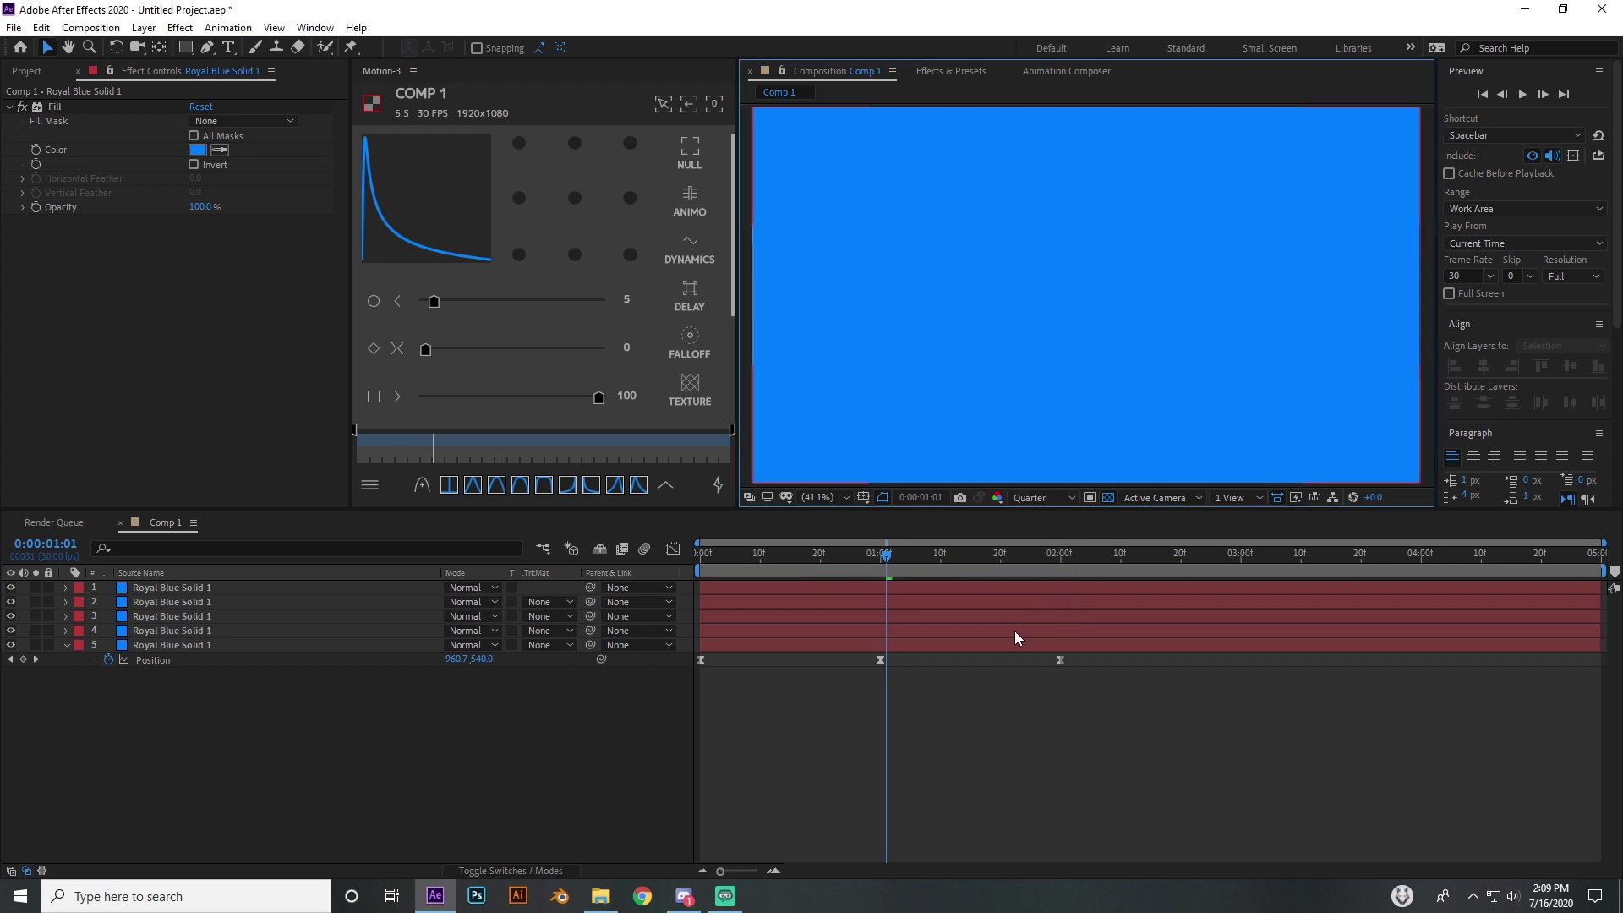
mouse_move(887, 560)
left_mouse_down()
mouse_move(906, 560)
mouse_move(882, 564)
left_mouse_up()
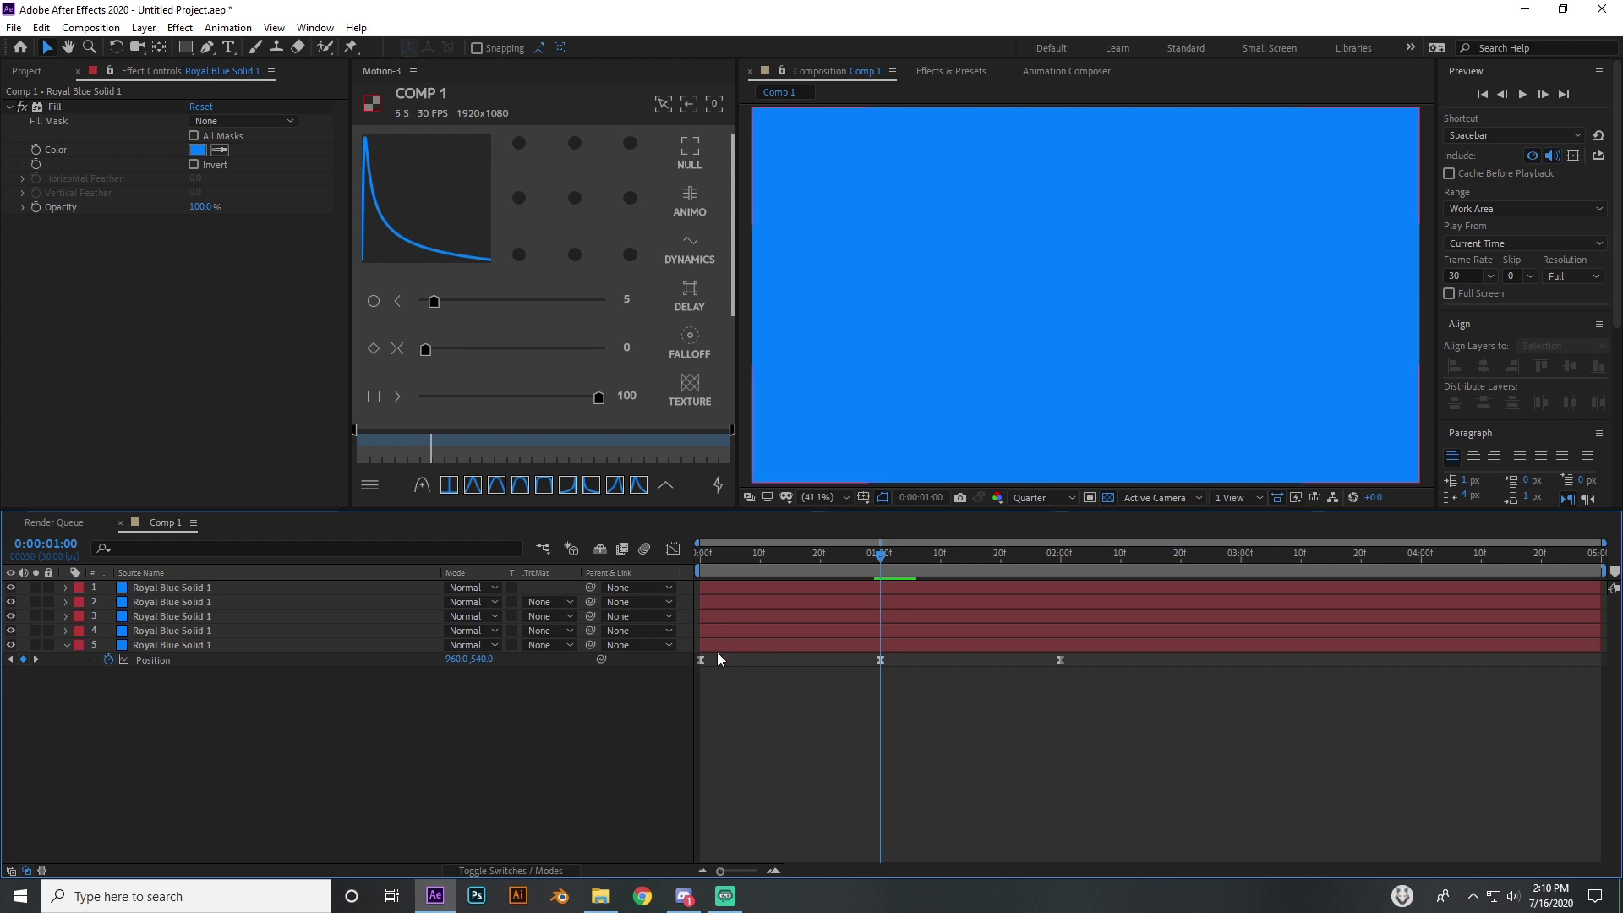
At frame-level zoom, offset layers 4, 3, 2 and 1 one frame apart and scrub to check the cascade.
left_click(709, 630)
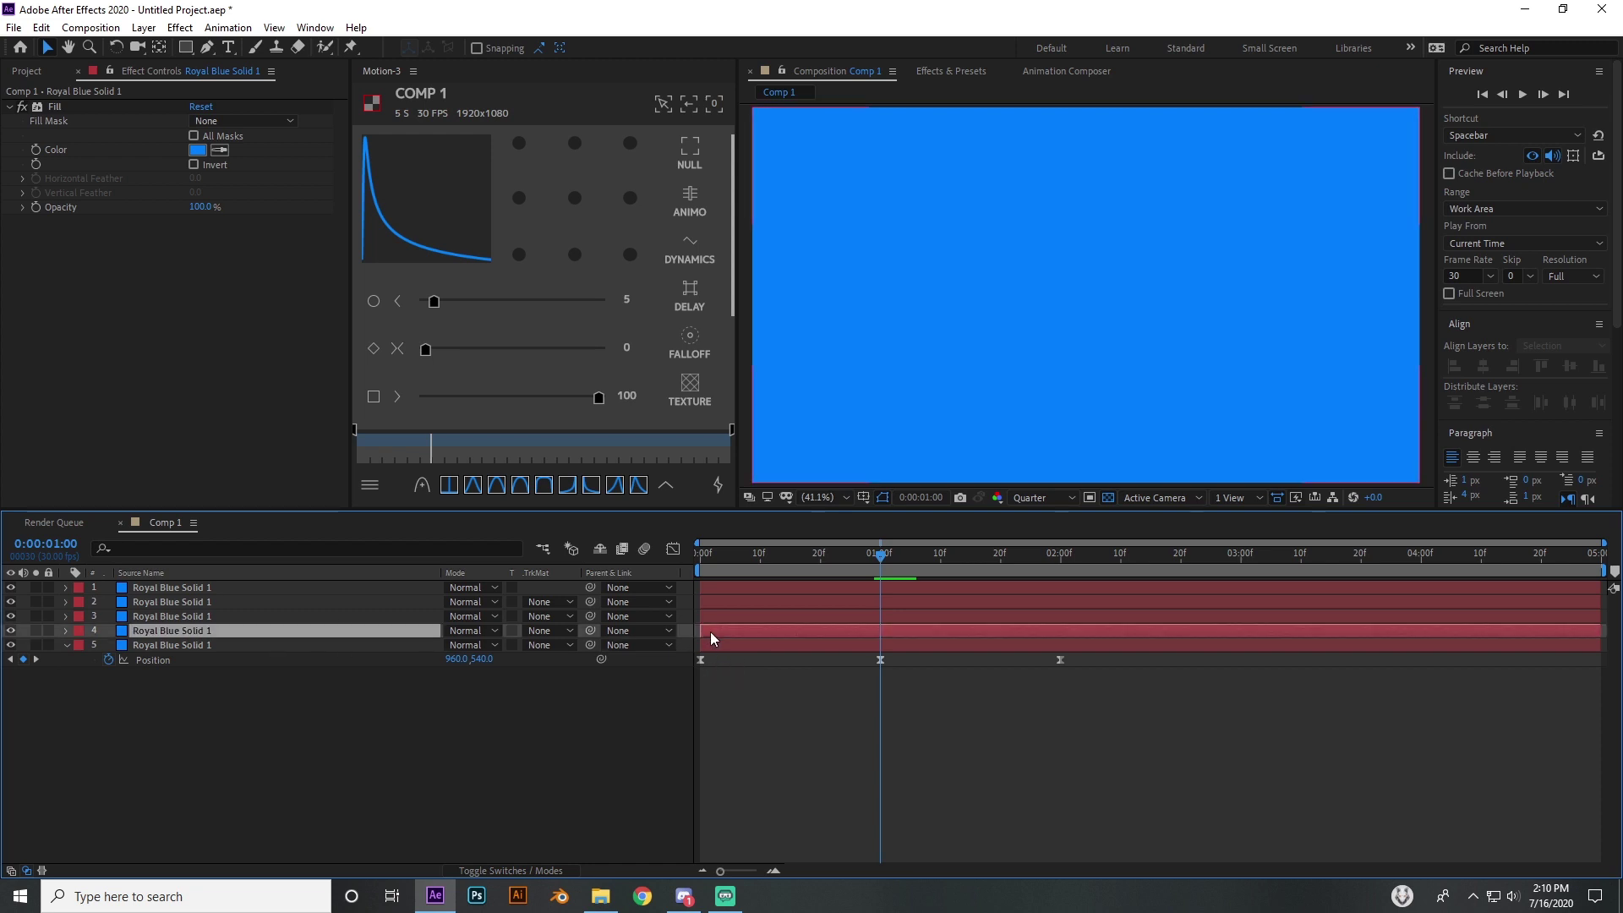
left_click_drag(727, 551, 701, 552)
left_click(773, 869)
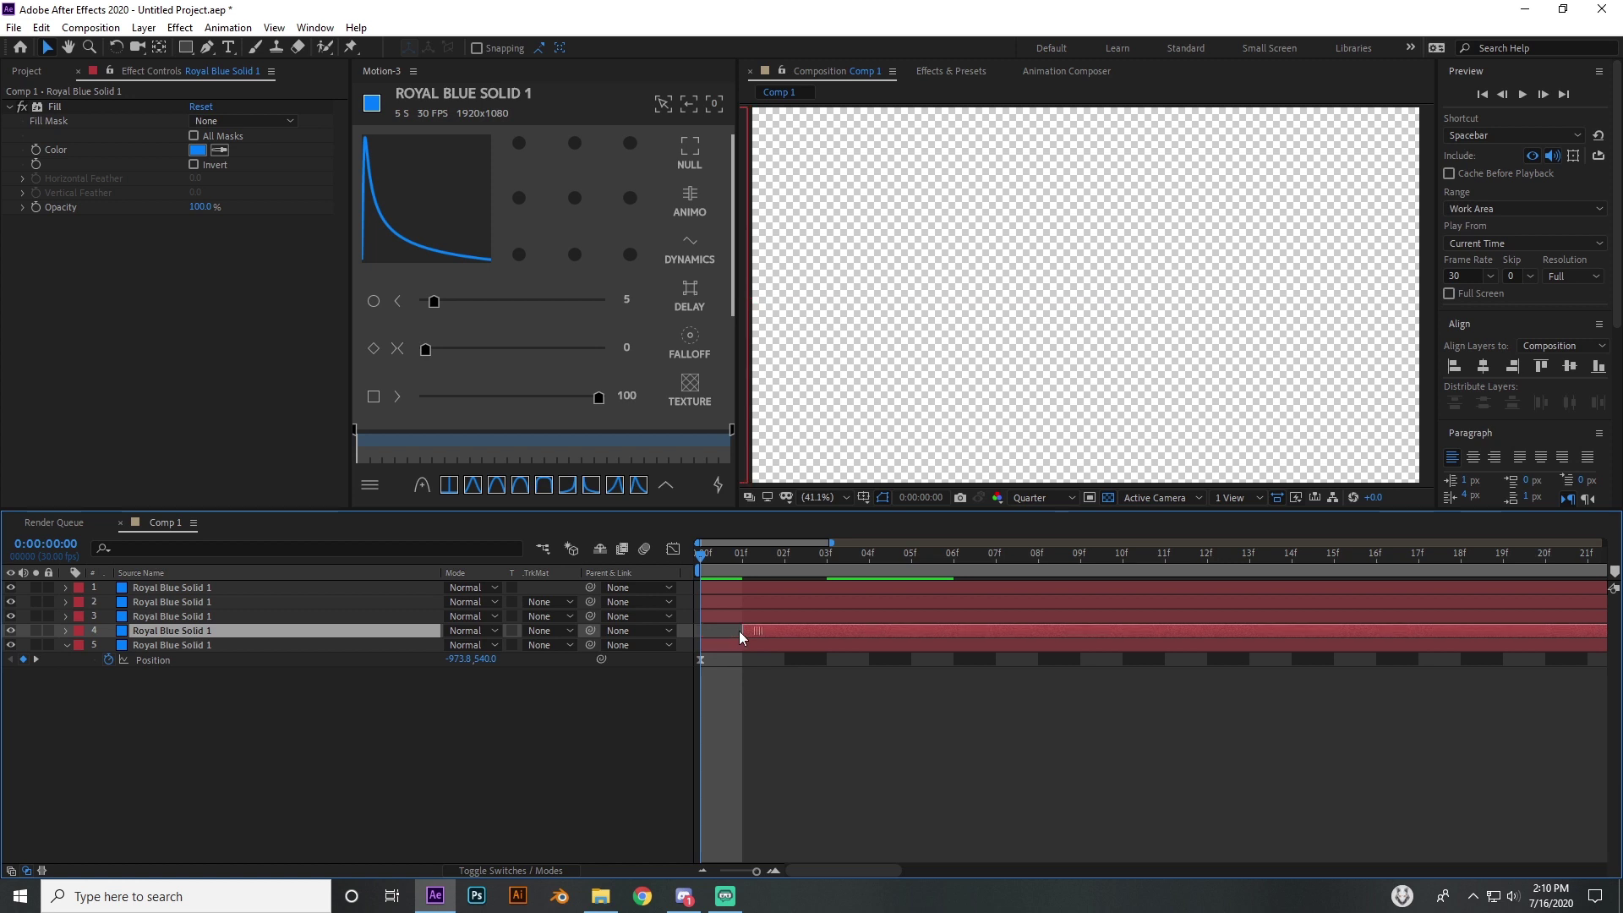
left_click_drag(740, 617, 896, 605)
left_click_drag(795, 588, 943, 595)
left_click_drag(711, 552, 1082, 605)
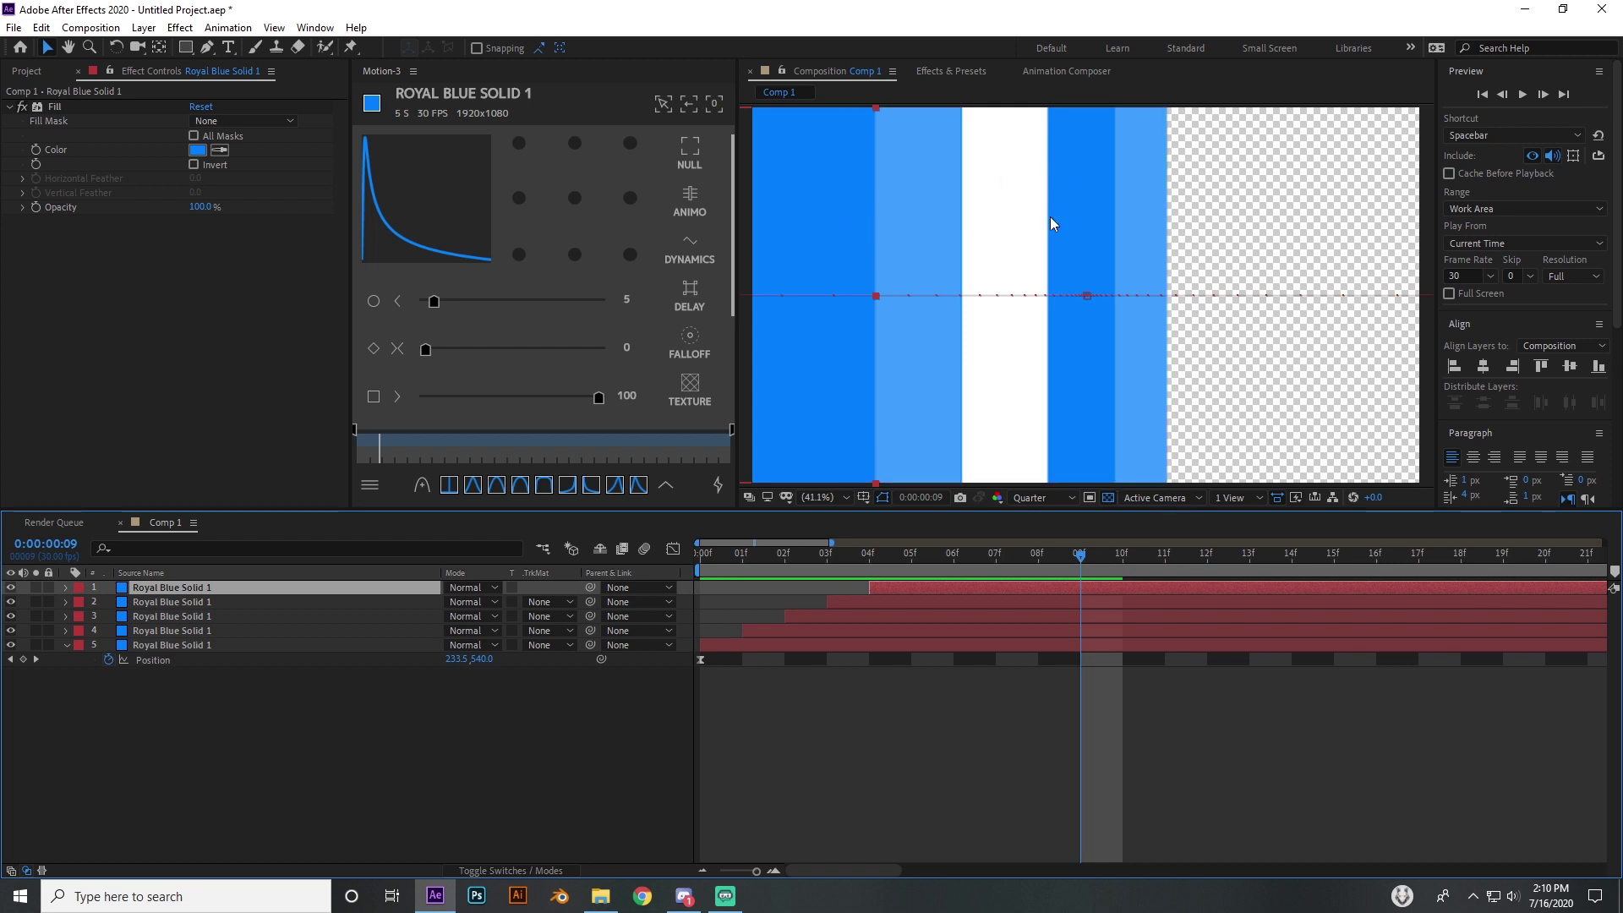
left_click_drag(1103, 560, 1240, 541)
Reveal every layer's Position keyframes with U and zoom the timeline out to the full 5 seconds.
left_click(701, 870)
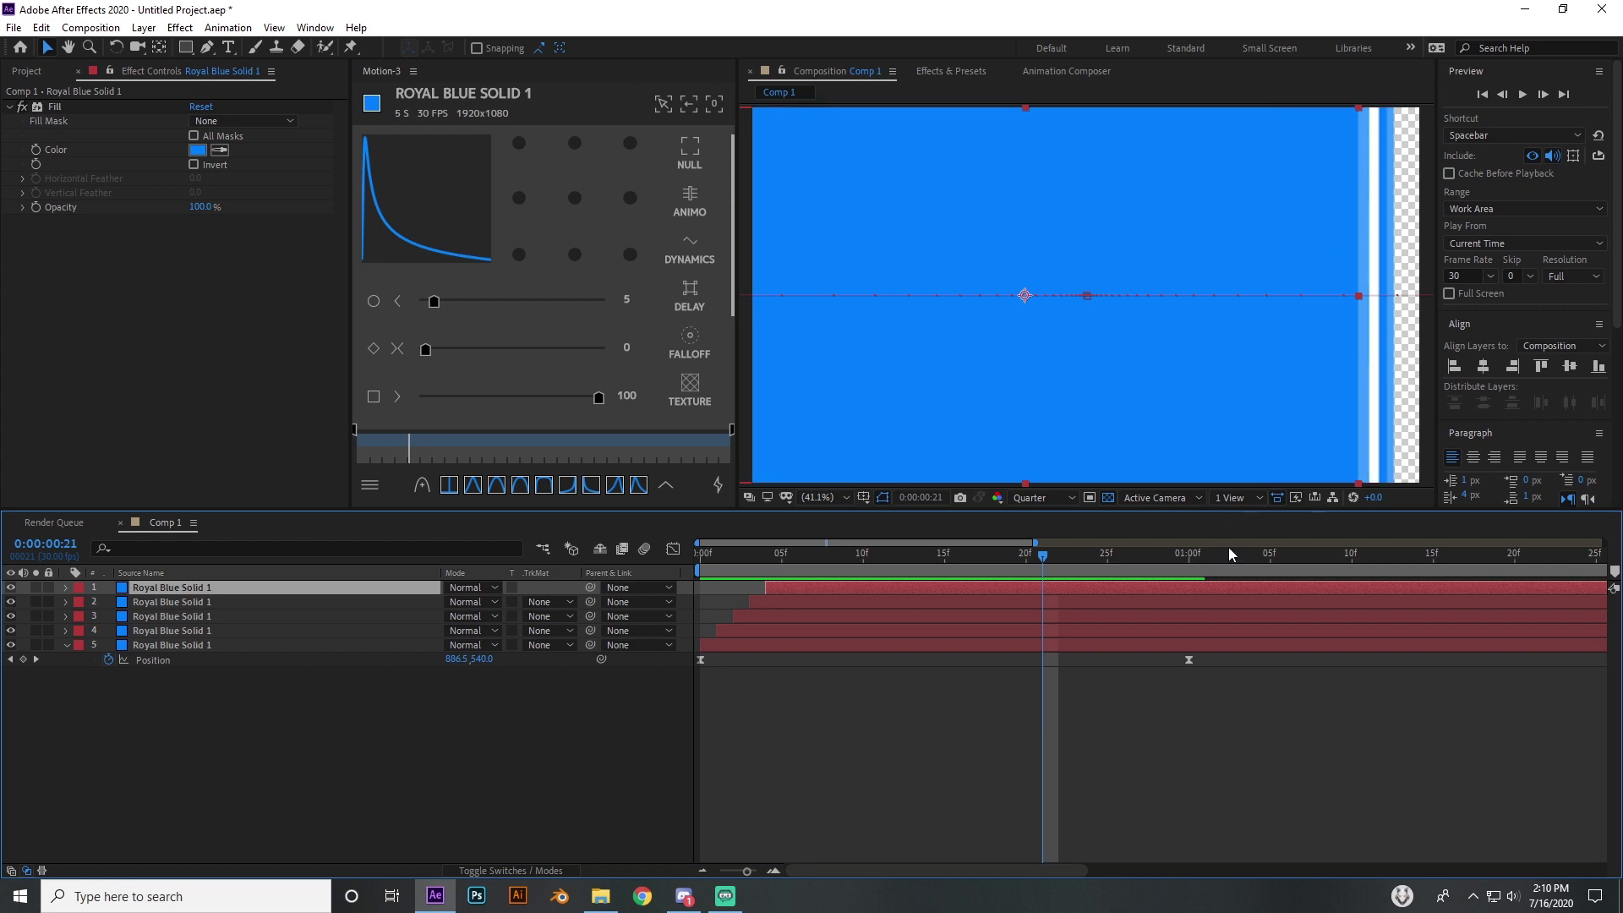
mouse_move(1045, 555)
left_mouse_down()
mouse_move(1127, 556)
mouse_move(935, 556)
mouse_move(1209, 551)
mouse_move(1025, 556)
left_mouse_up()
left_click(624, 764)
key("u")
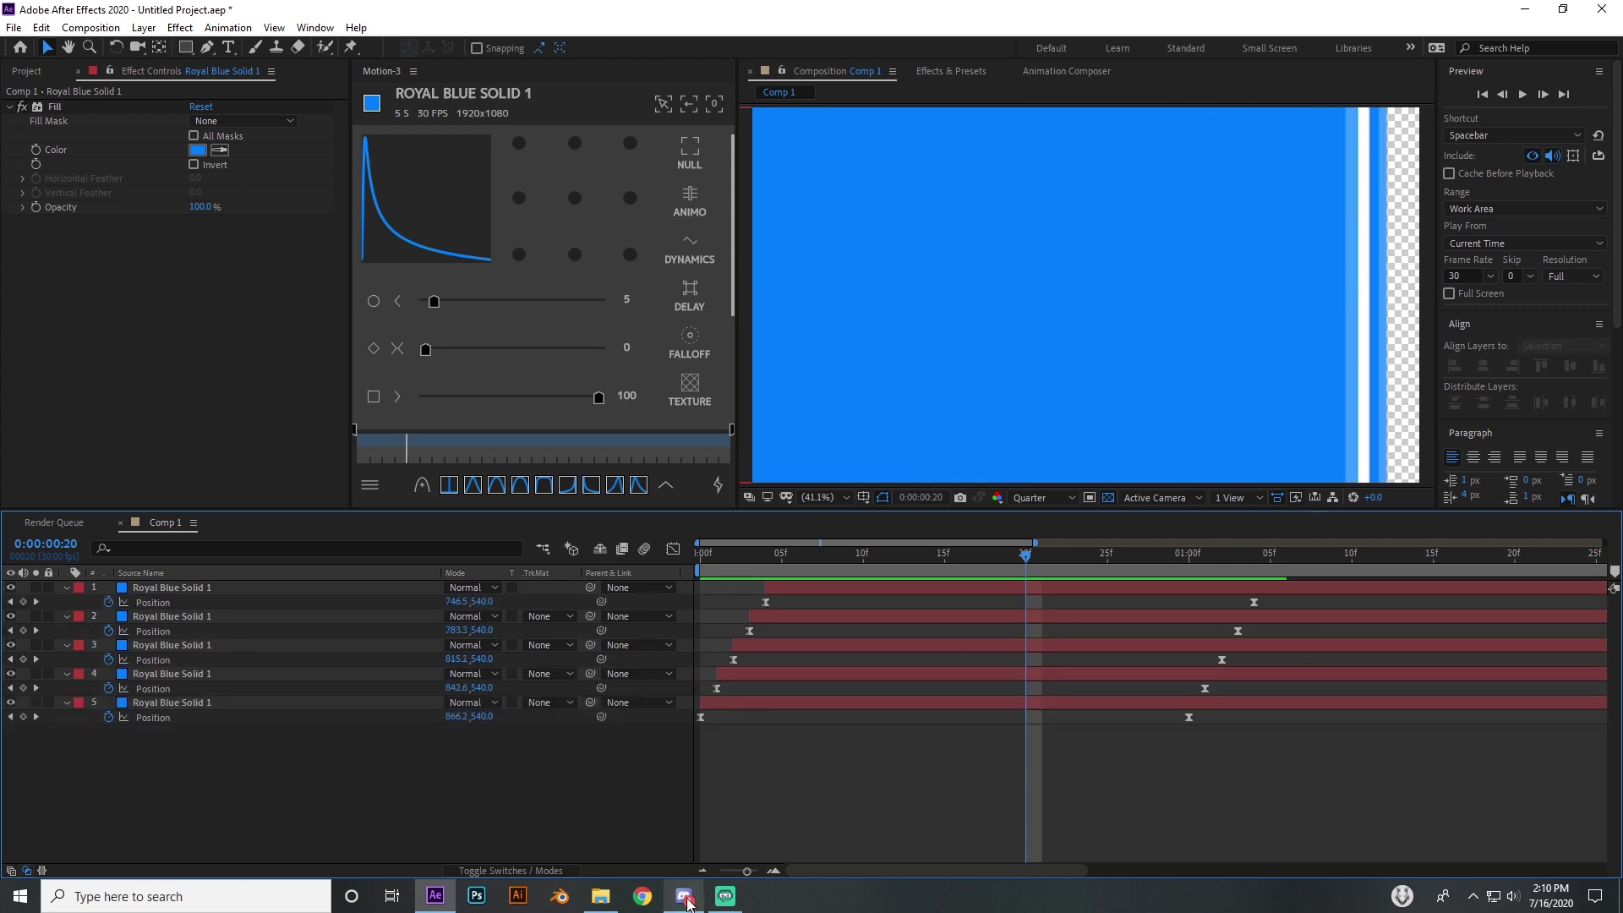
left_click(701, 872)
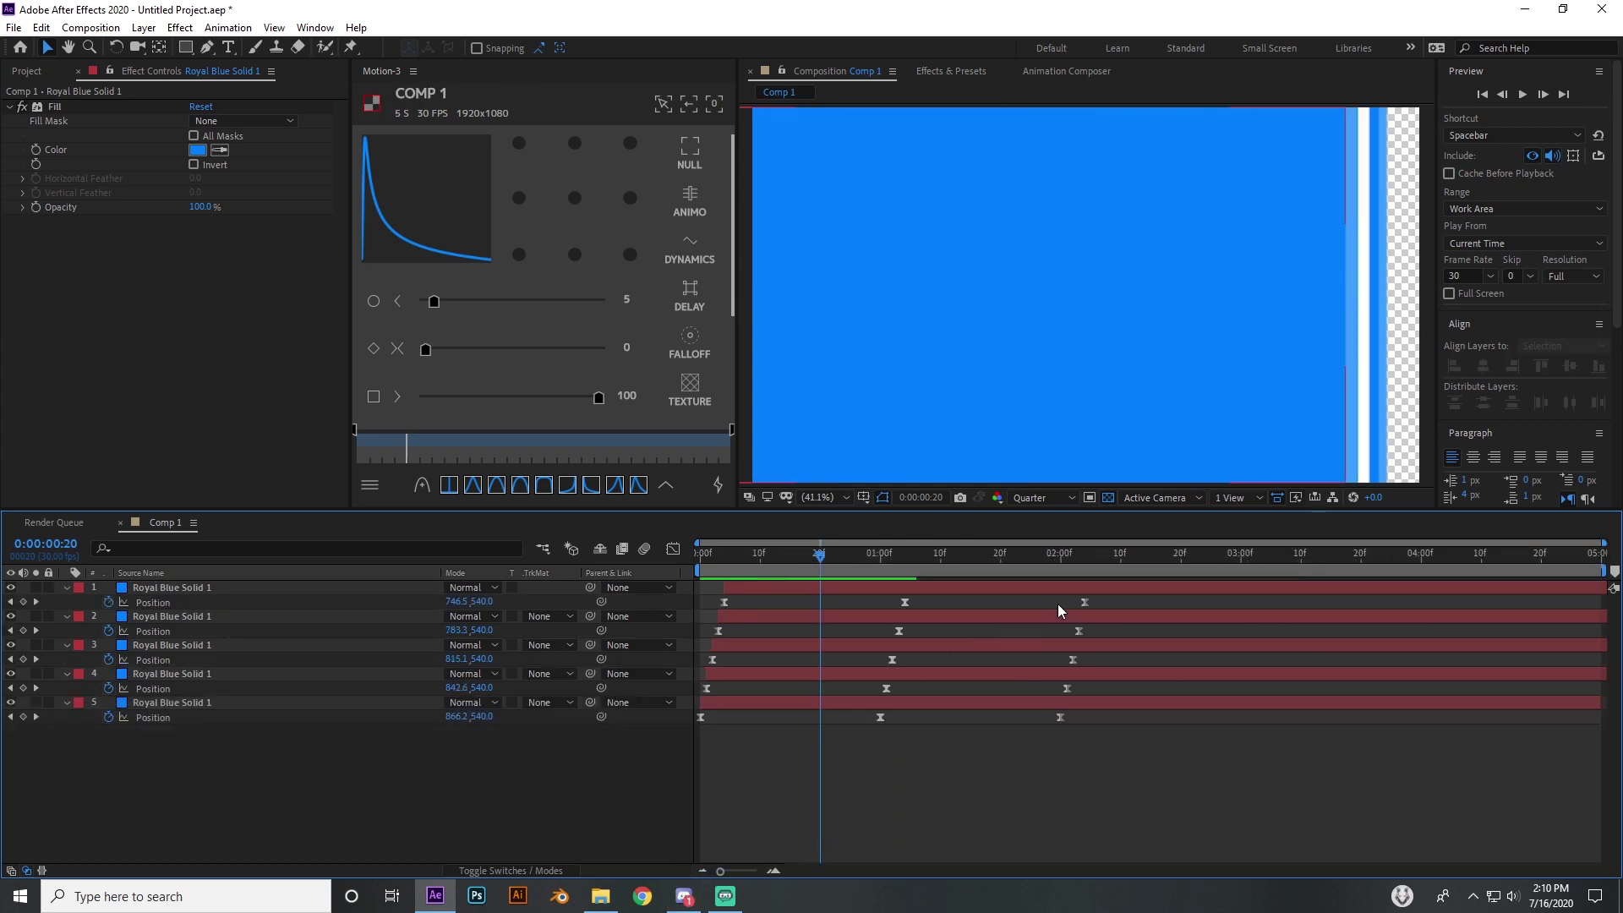
Check the exit at 0:00:02:04, undo the accidental move of layer 1, and reset the viewer to Fit.
left_click_drag(1077, 577, 1084, 576)
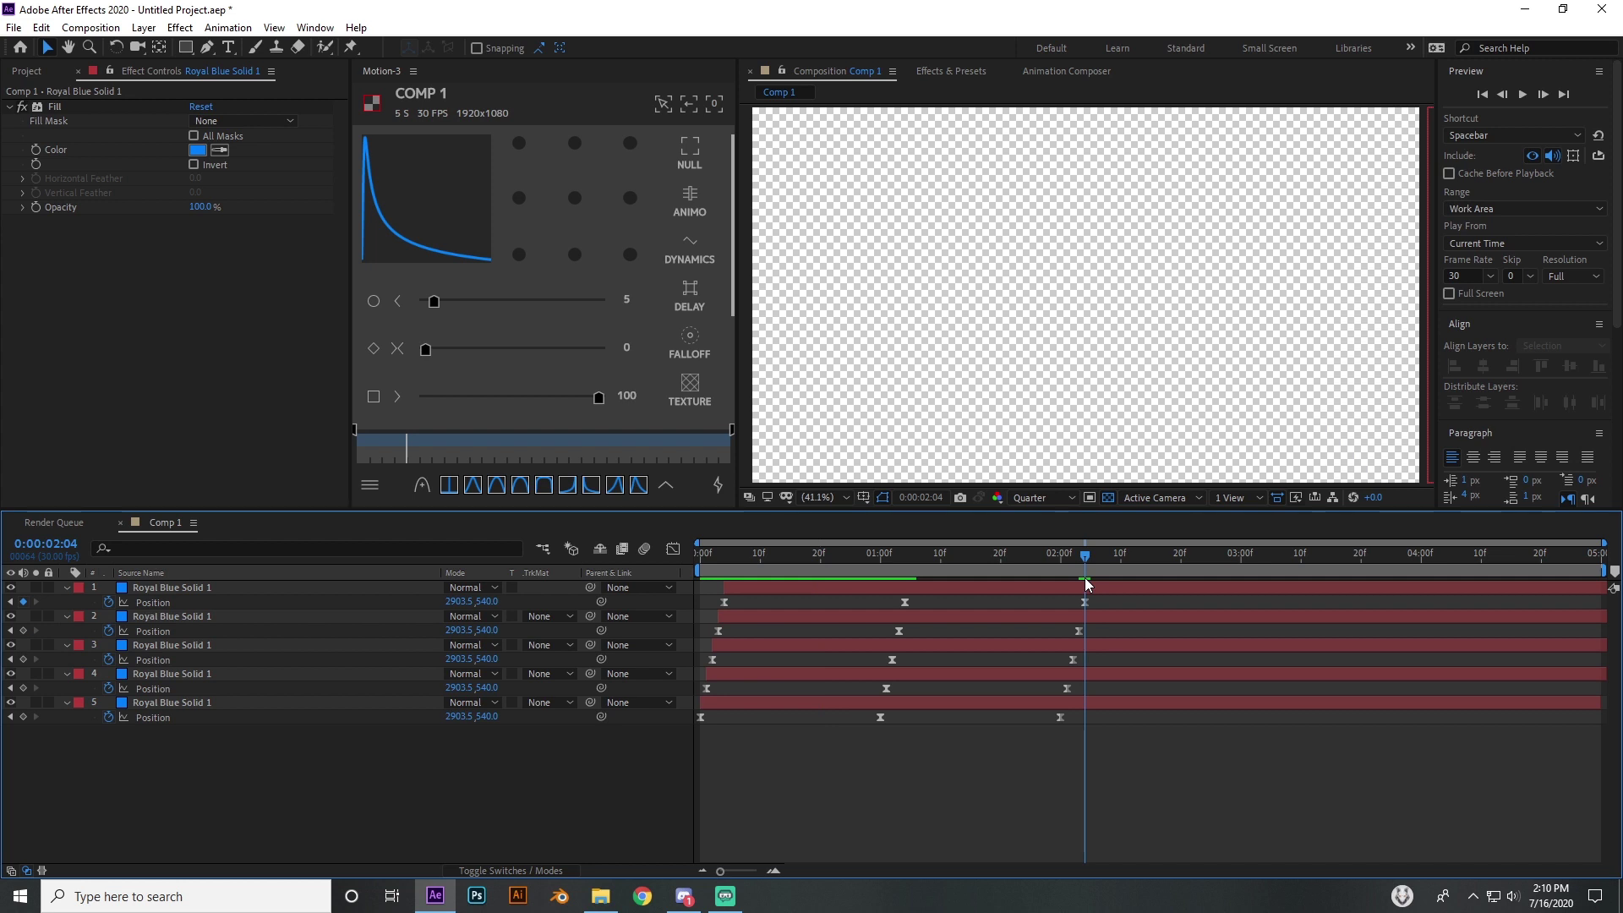
key("comma")
key("comma")
key("comma")
key("comma")
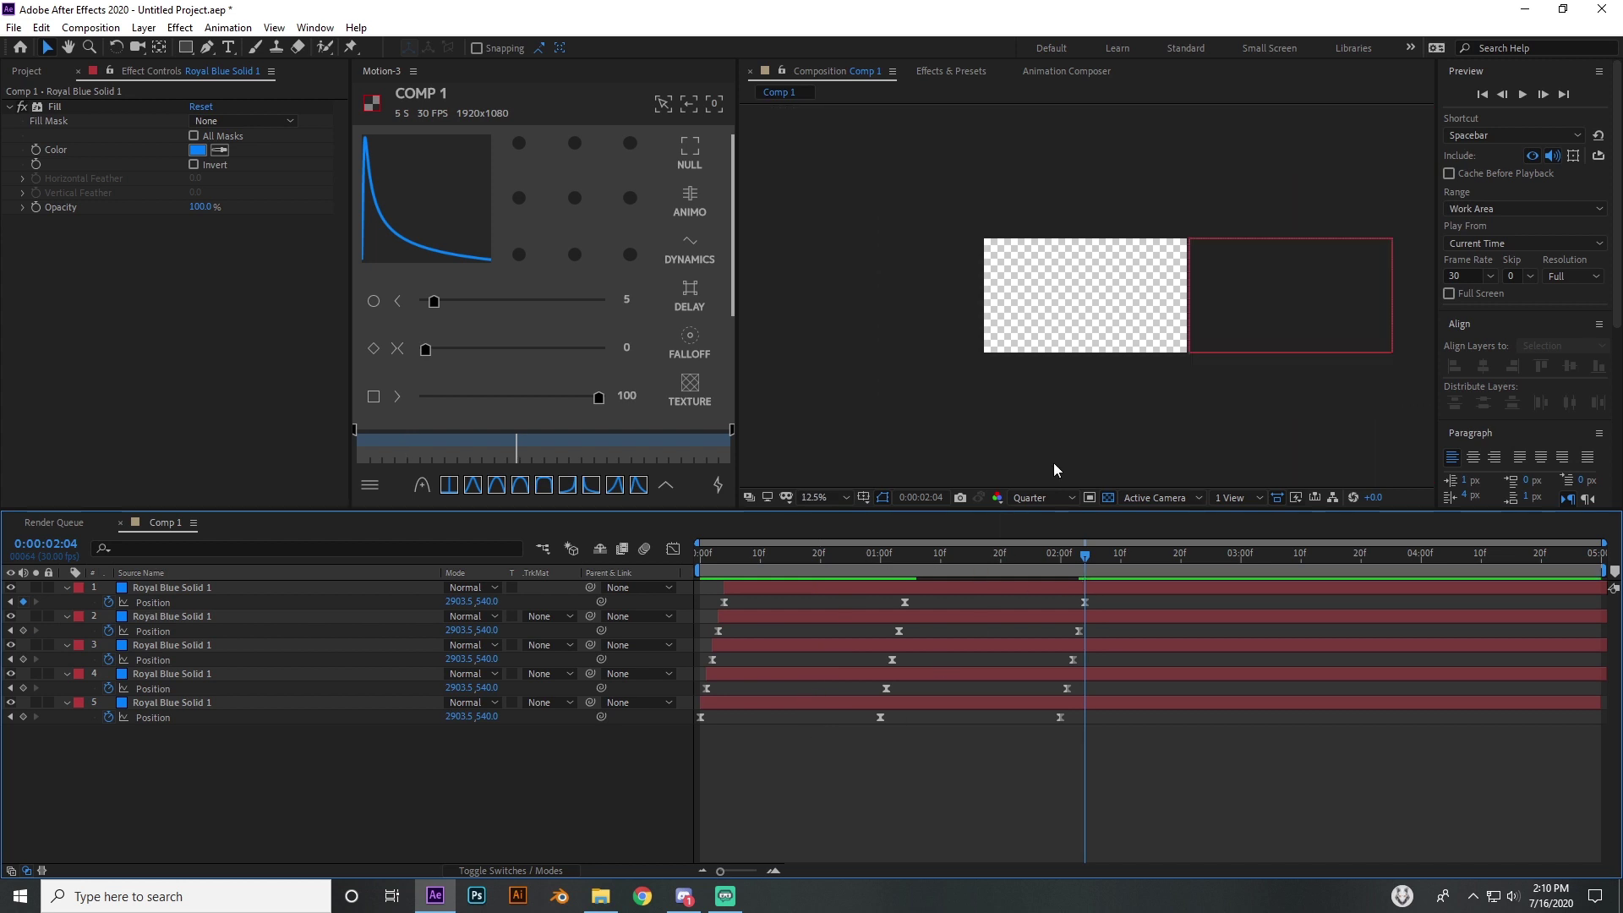
left_click_drag(1215, 284, 1281, 292)
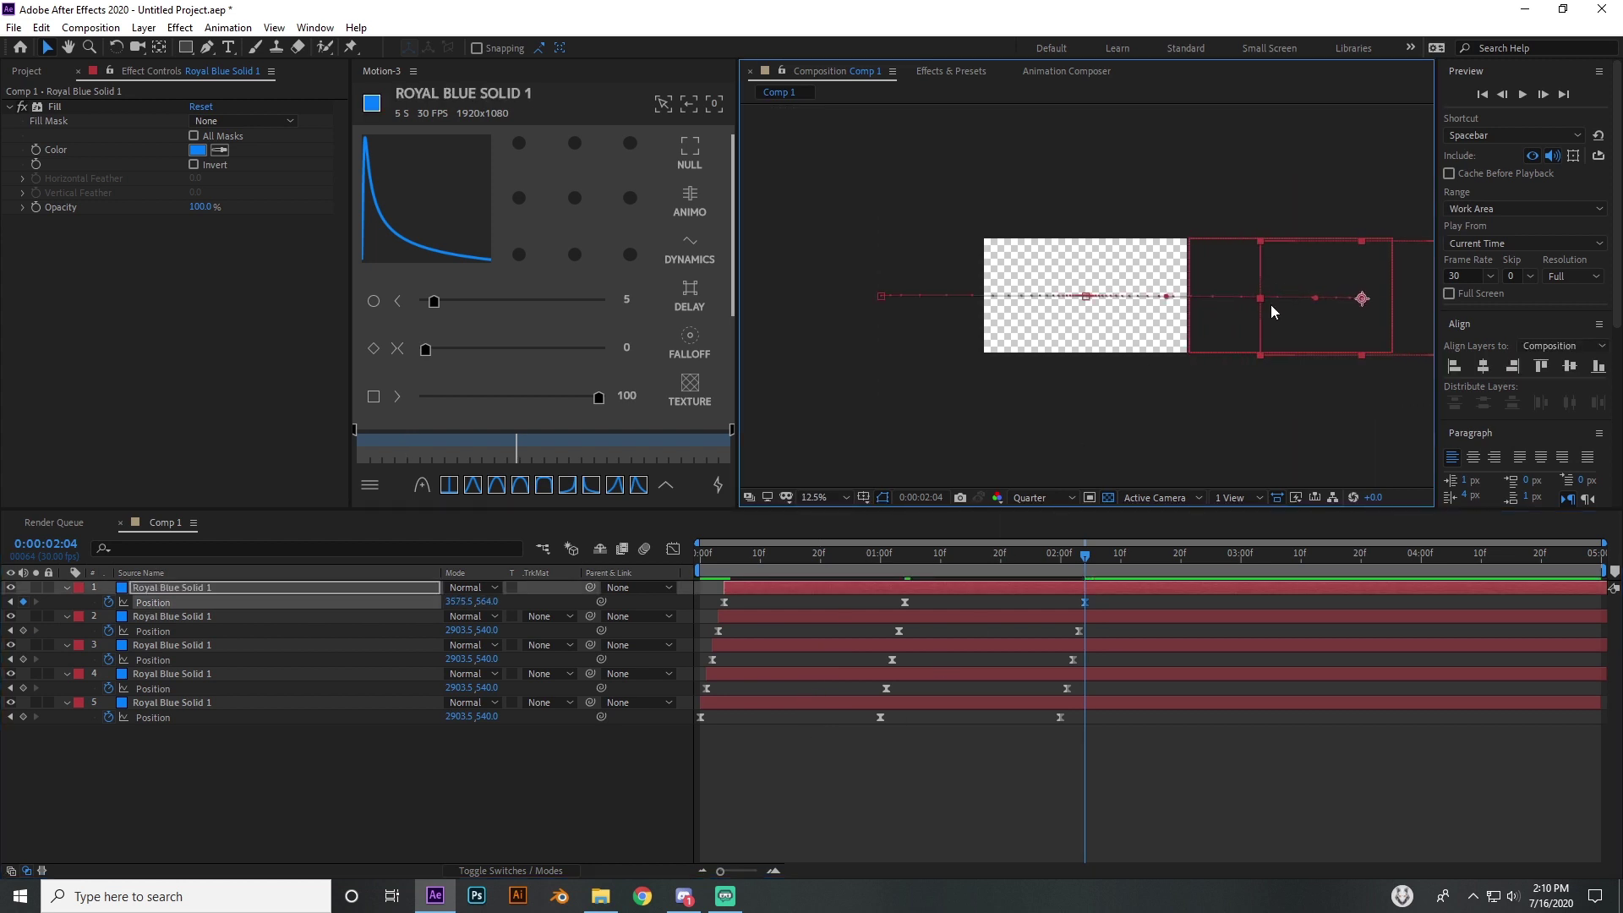
key("ctrl+z")
left_click(1179, 744)
left_click(833, 497)
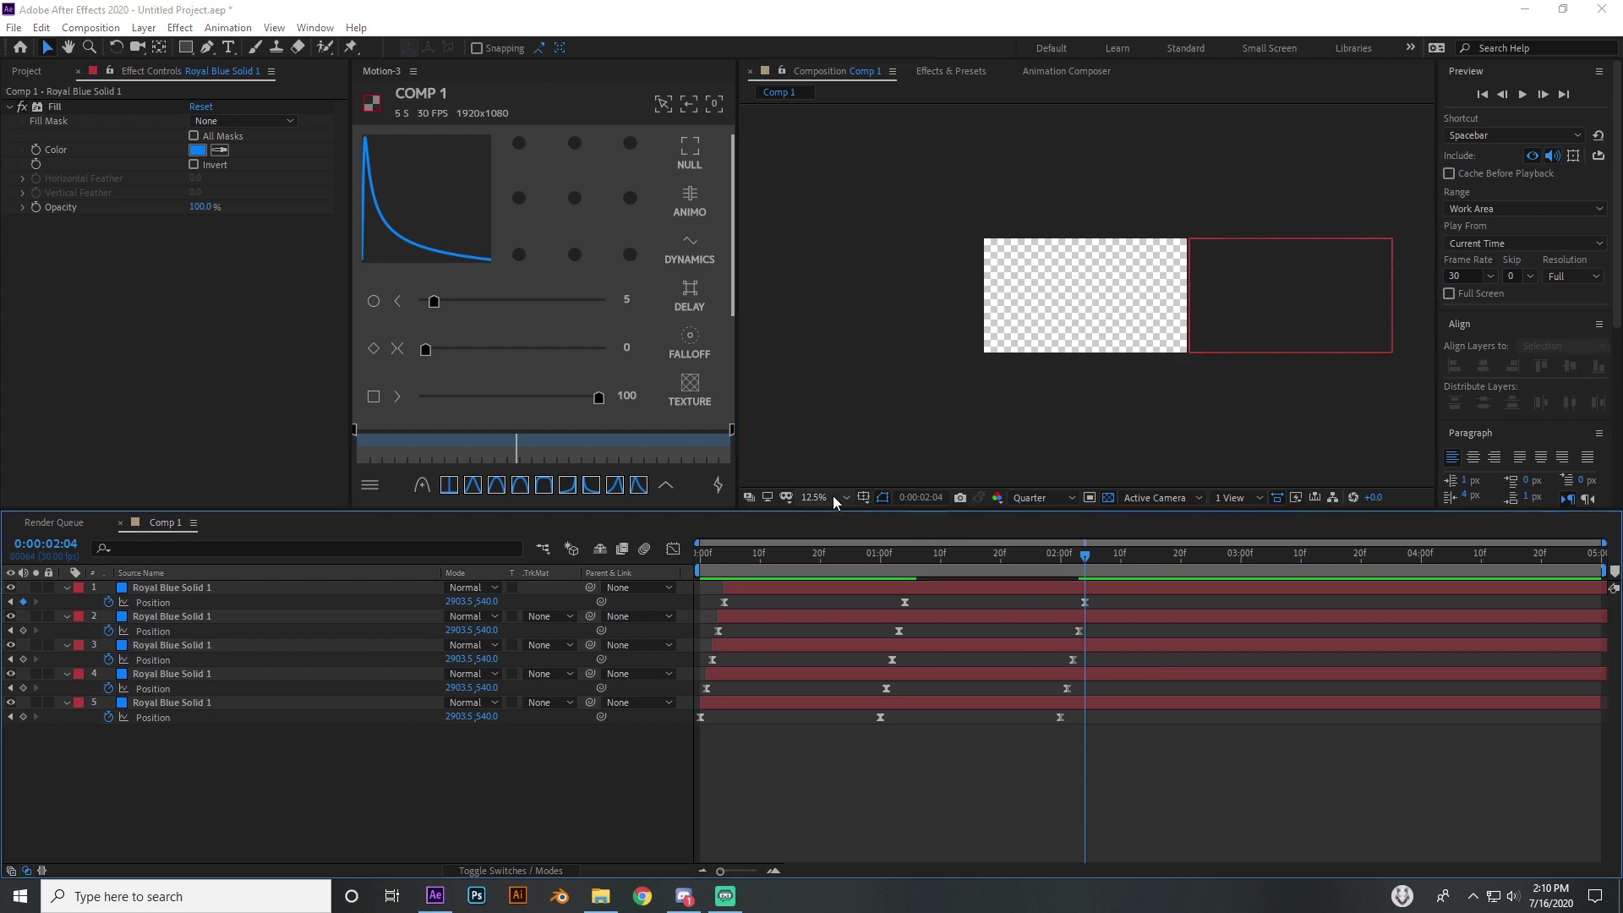
left_click(828, 552)
left_click_drag(768, 560, 1026, 577)
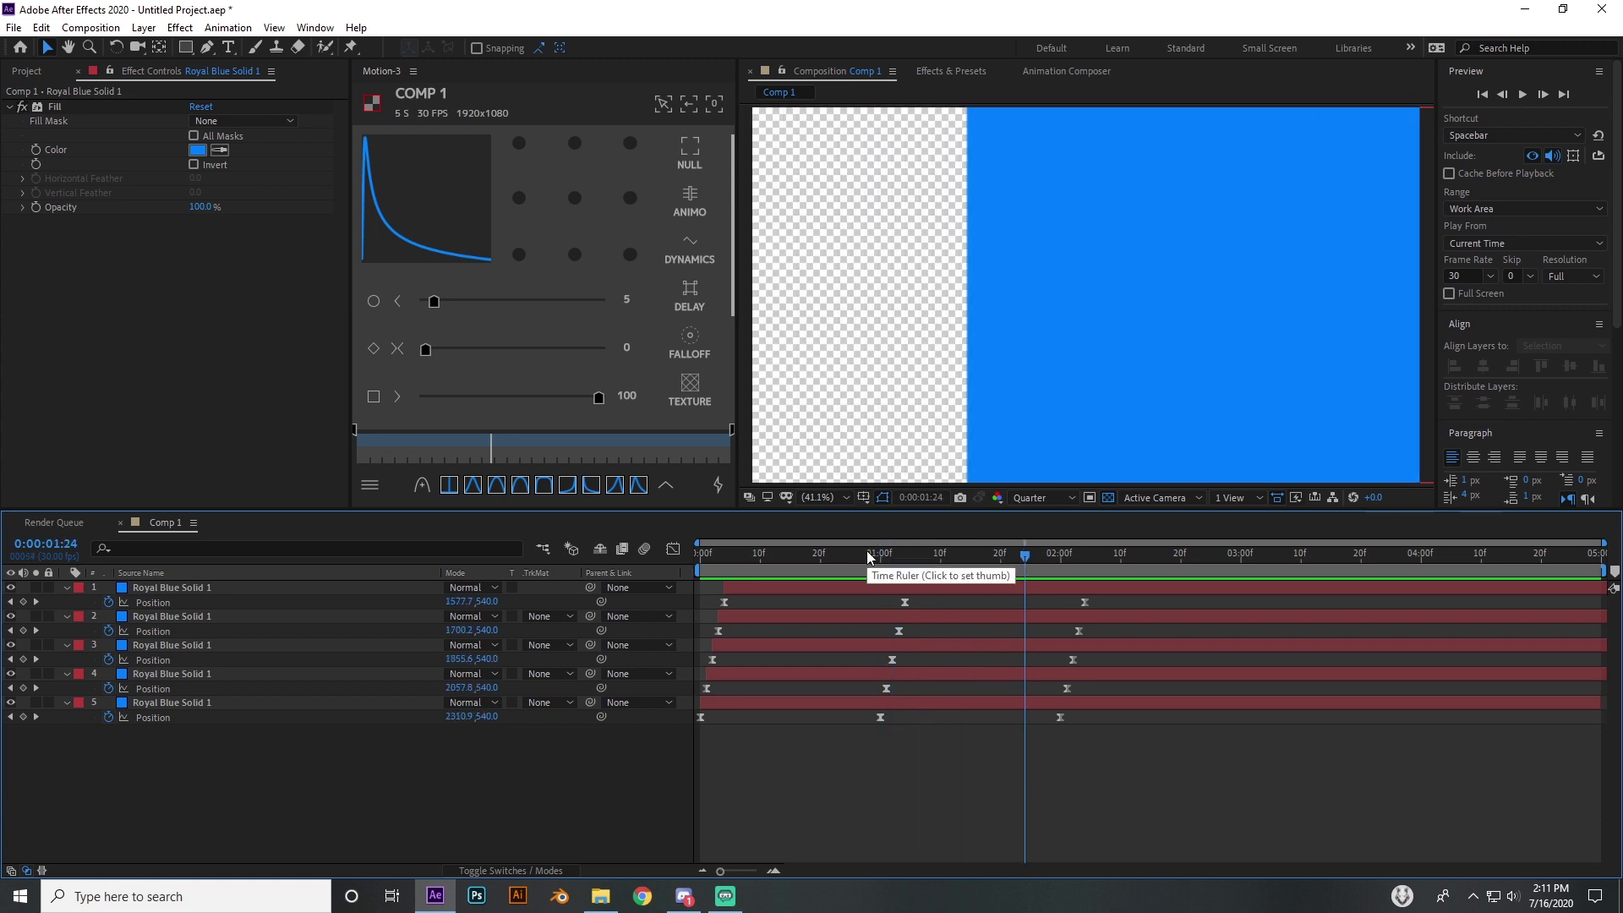
Move layer 2's middle Position keyframe to 0:00:01:04.
left_click_drag(917, 560, 904, 566)
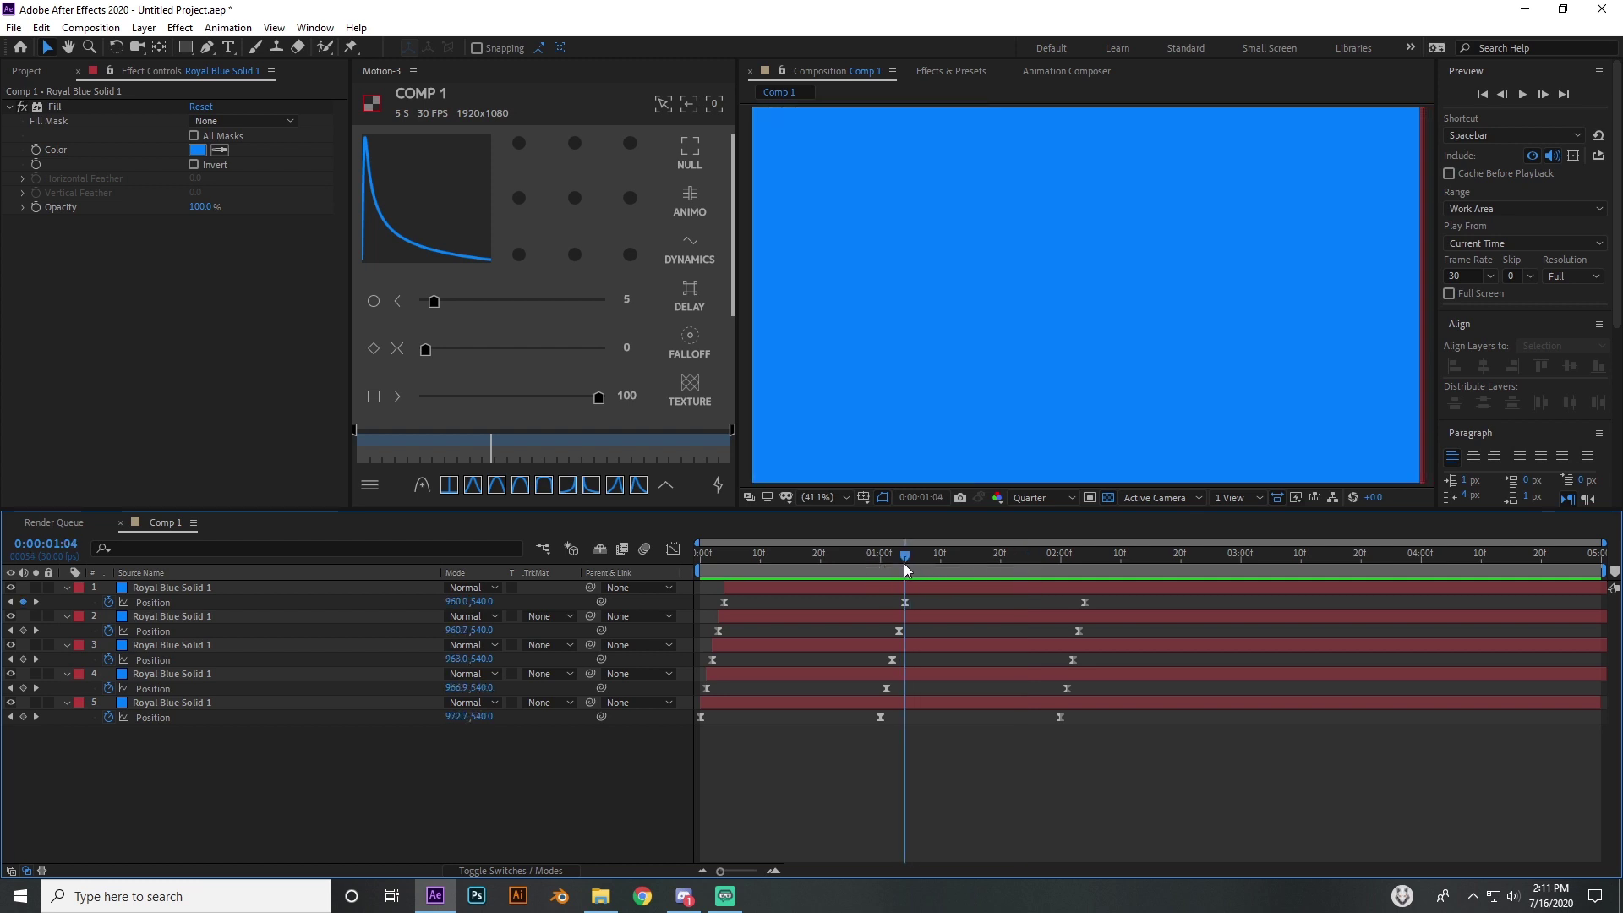
left_click(897, 632)
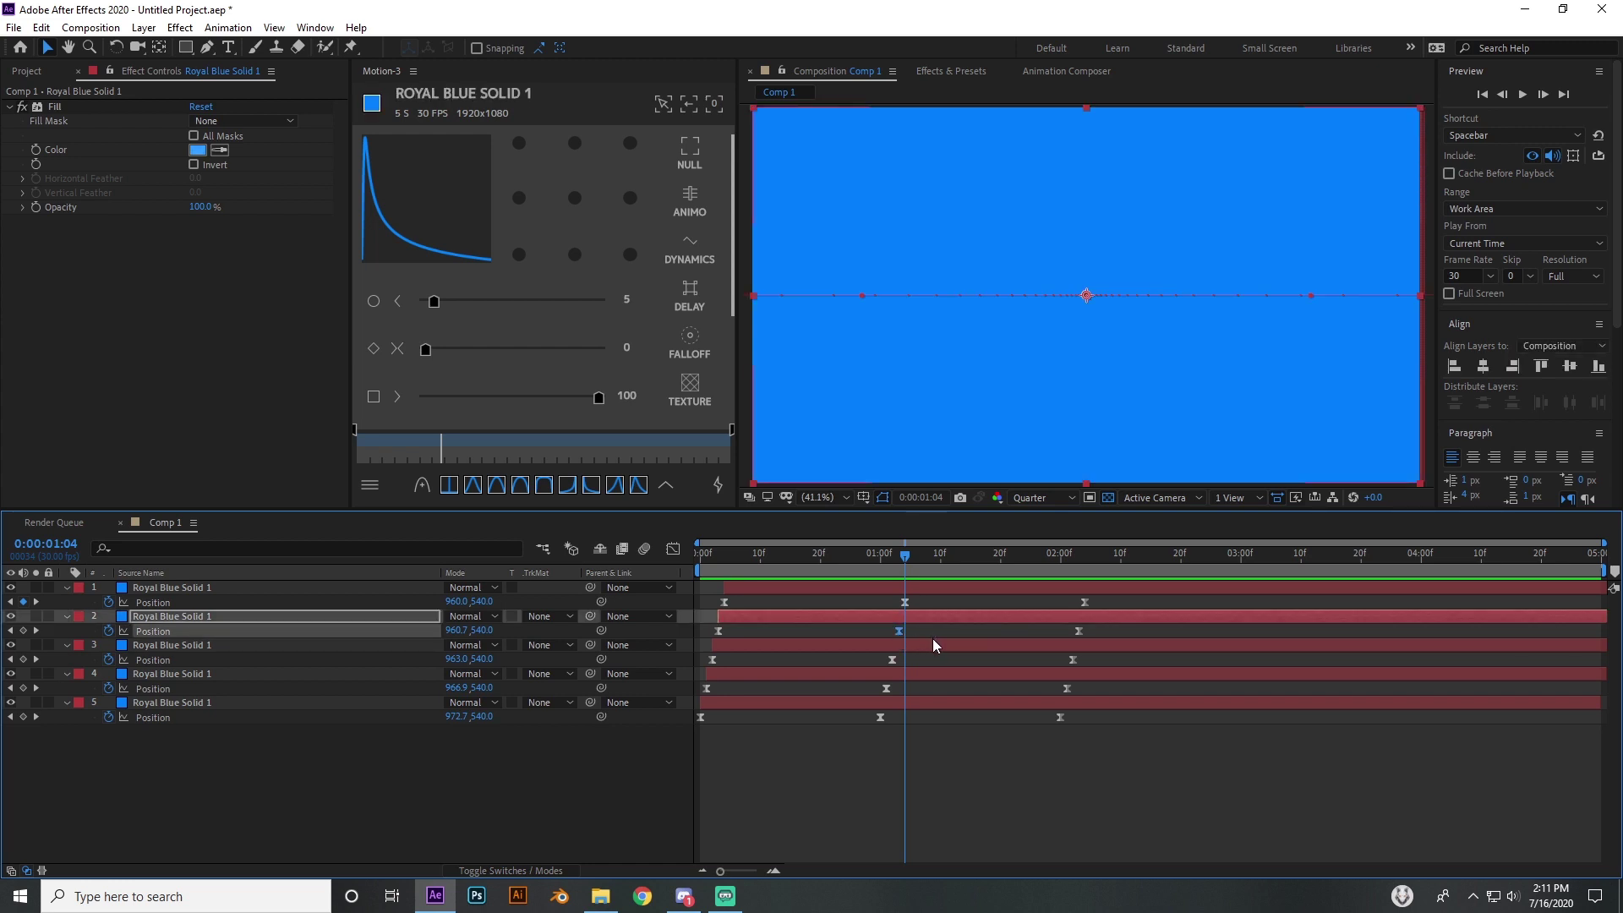
left_click_drag(899, 630, 904, 631)
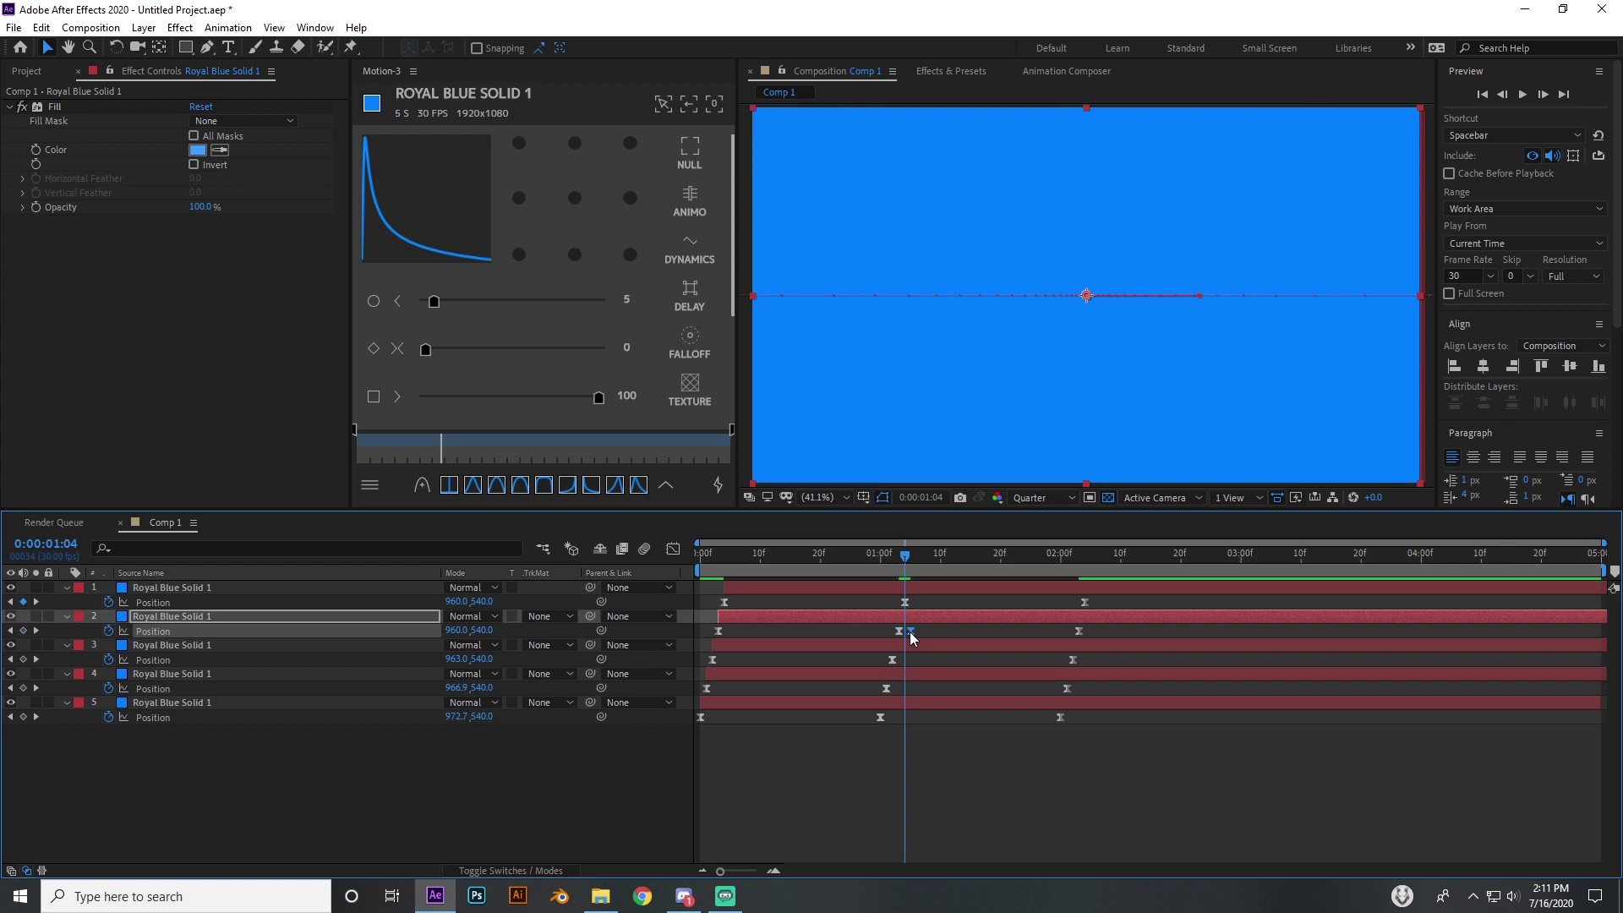
Copy layer 3's centre keyframe and paste it at 0:00:01:05.
left_click(911, 560)
left_click(892, 660)
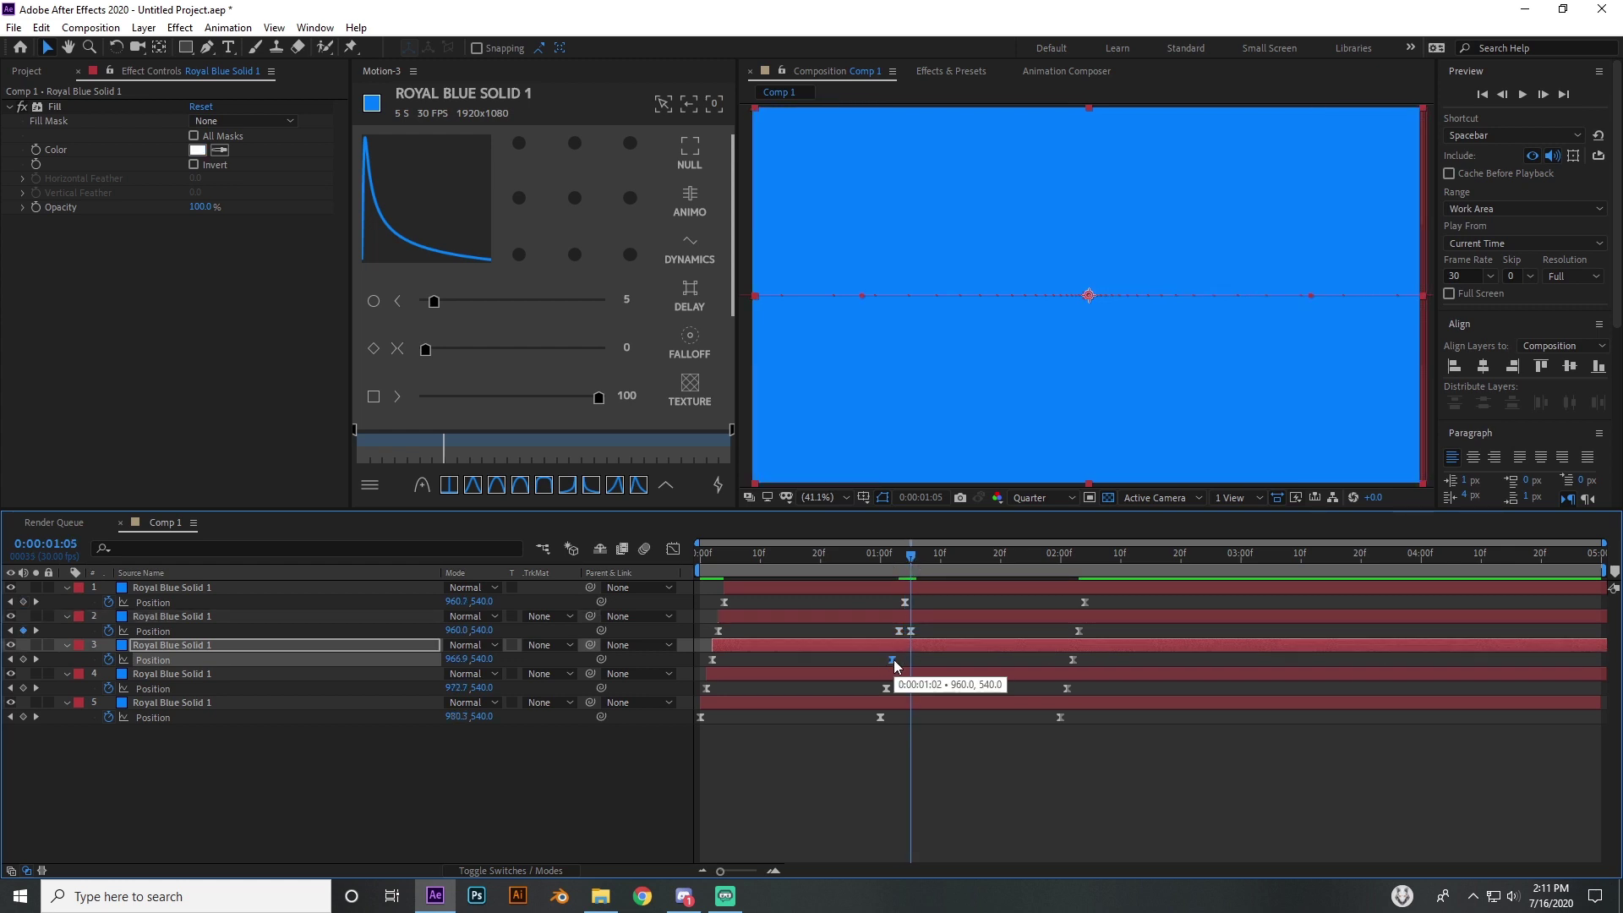
key("ctrl+c")
key("ctrl+v")
left_click_drag(911, 659, 917, 660)
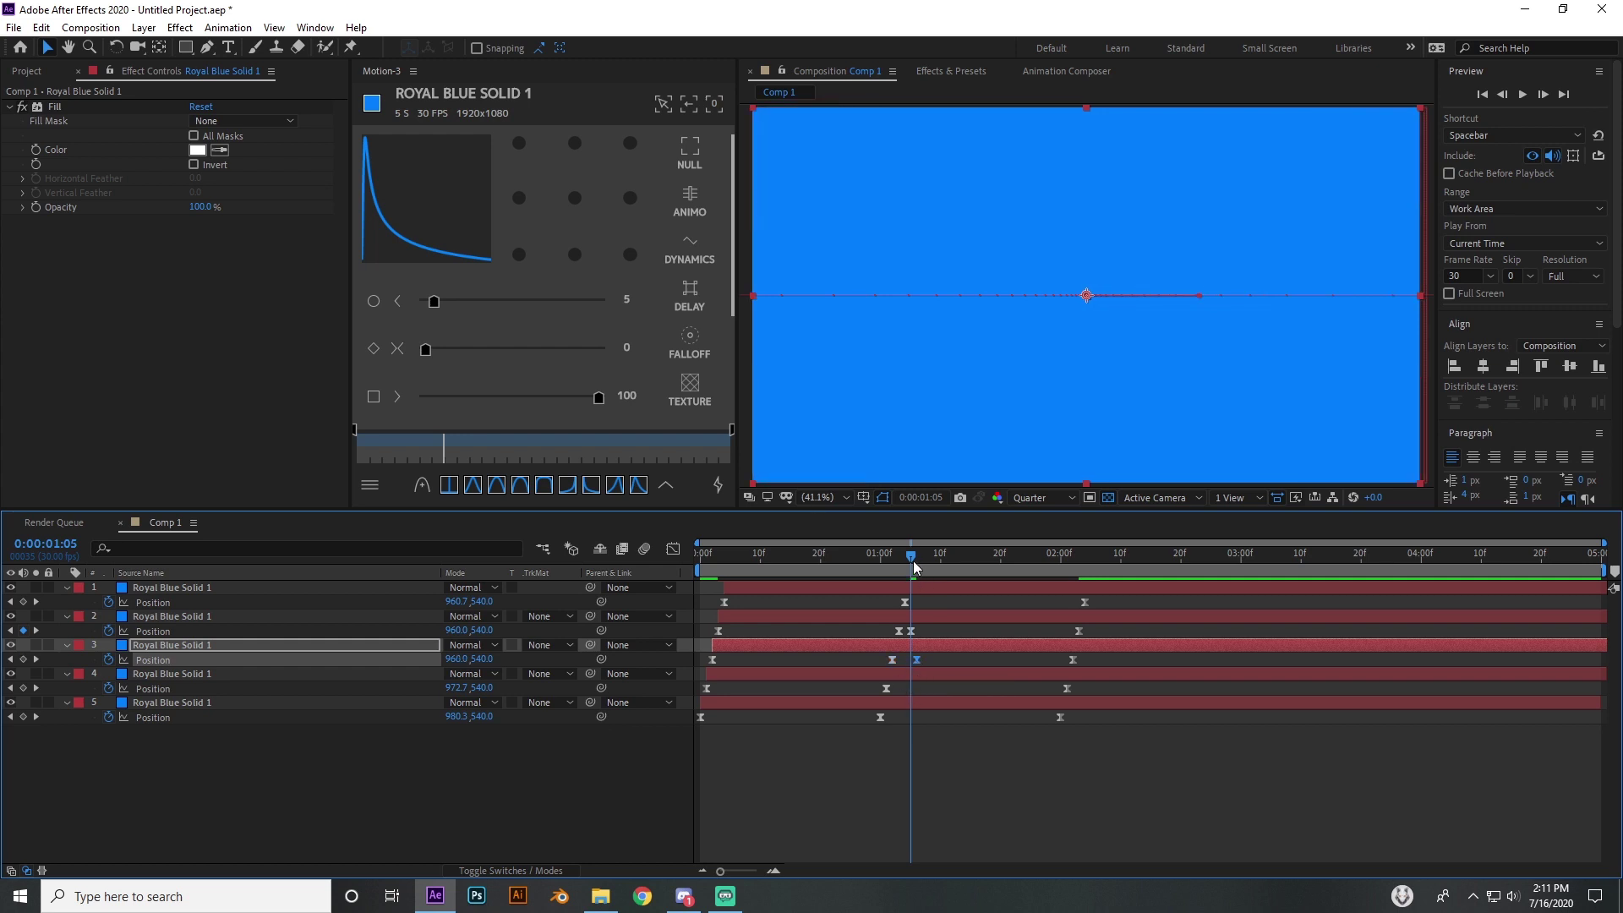
Copy layer 4's centre keyframe and paste it at 0:00:01:06.
key("Page_Down")
left_click(886, 688)
key("ctrl+c")
key("ctrl+v")
left_click_drag(918, 688, 922, 688)
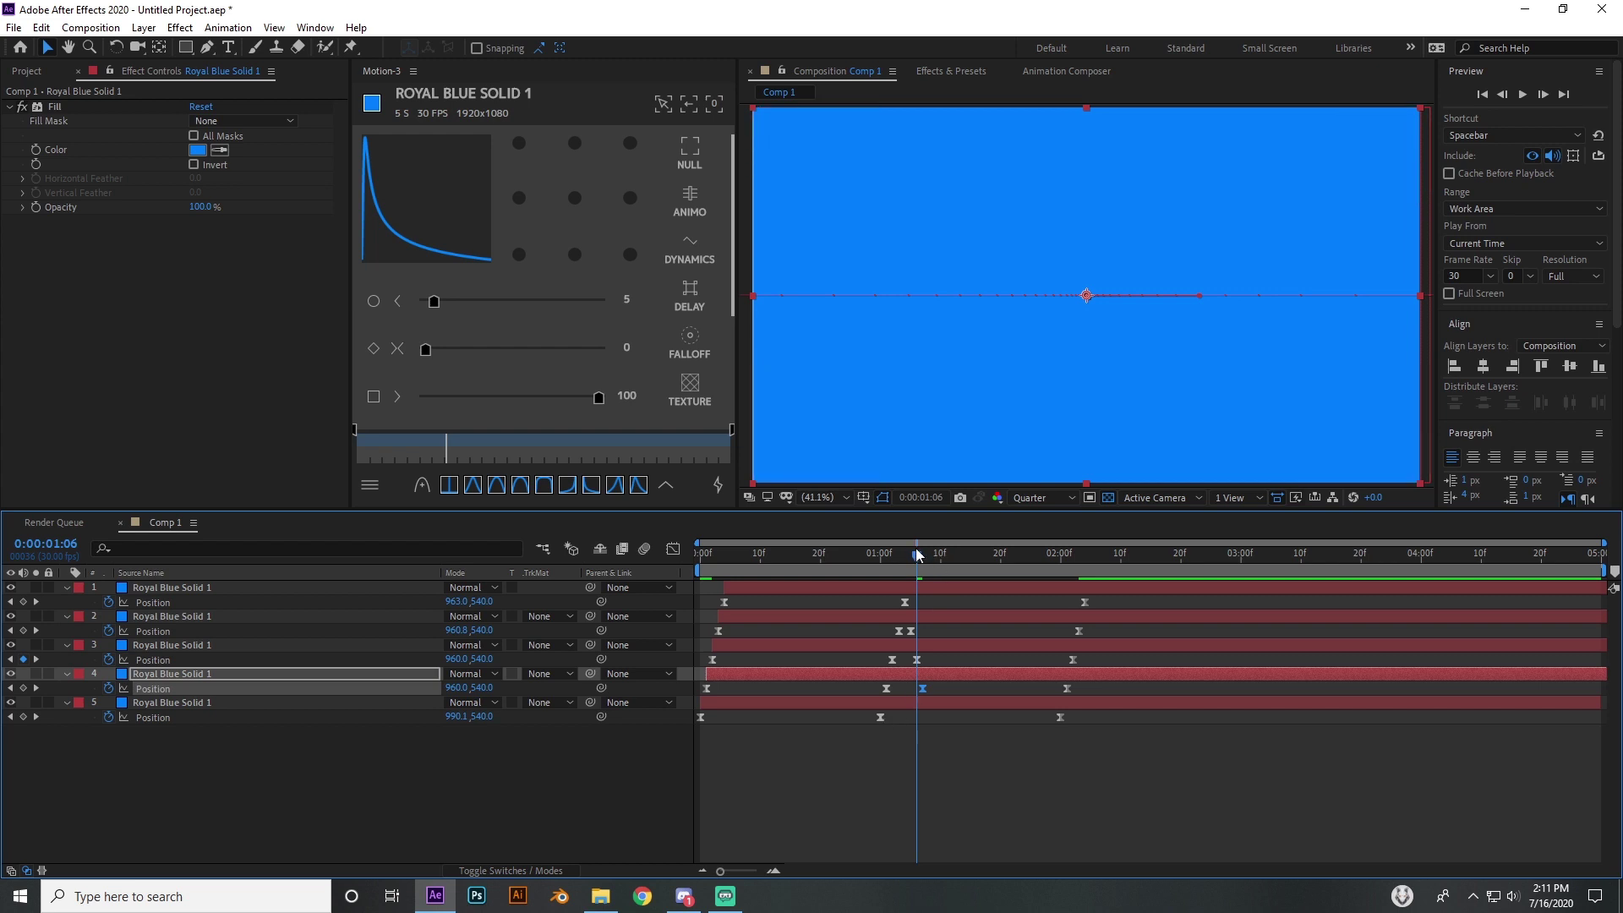
Add a centre keyframe to layer 5 one frame after layer 4's, then scrub to check the hold.
key("Page_Down")
left_click(880, 716)
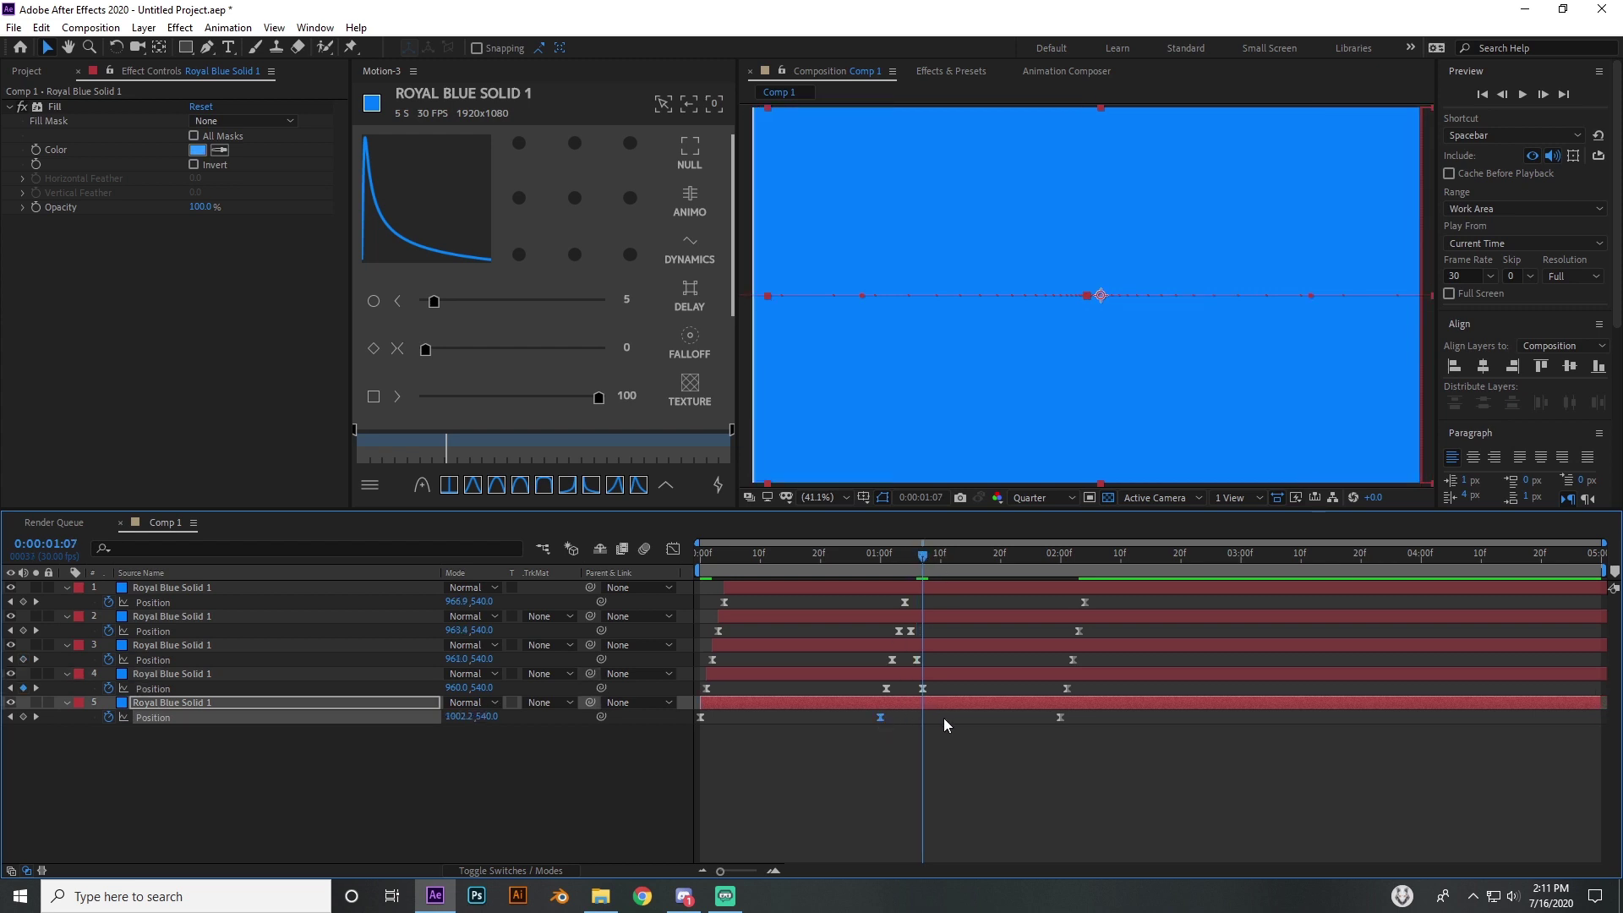
key("ctrl+v")
left_click_drag(925, 715, 930, 713)
left_click_drag(926, 565, 917, 596)
left_click(1075, 613)
left_click_drag(1127, 598, 901, 718)
left_click(927, 753)
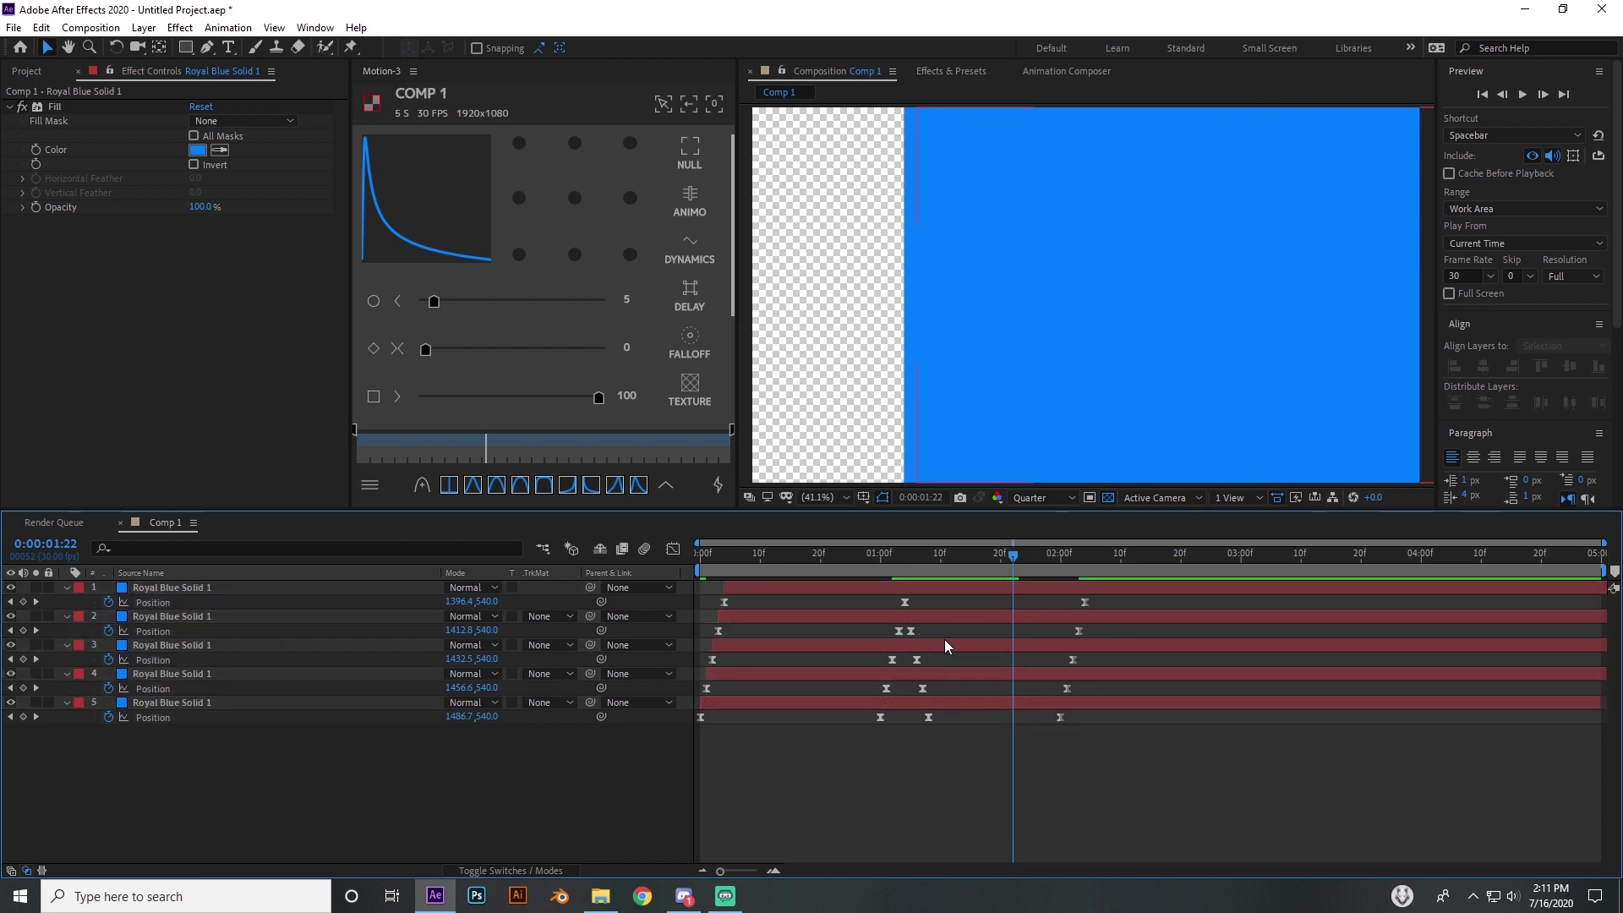
left_click_drag(918, 565, 905, 566)
left_click(774, 591)
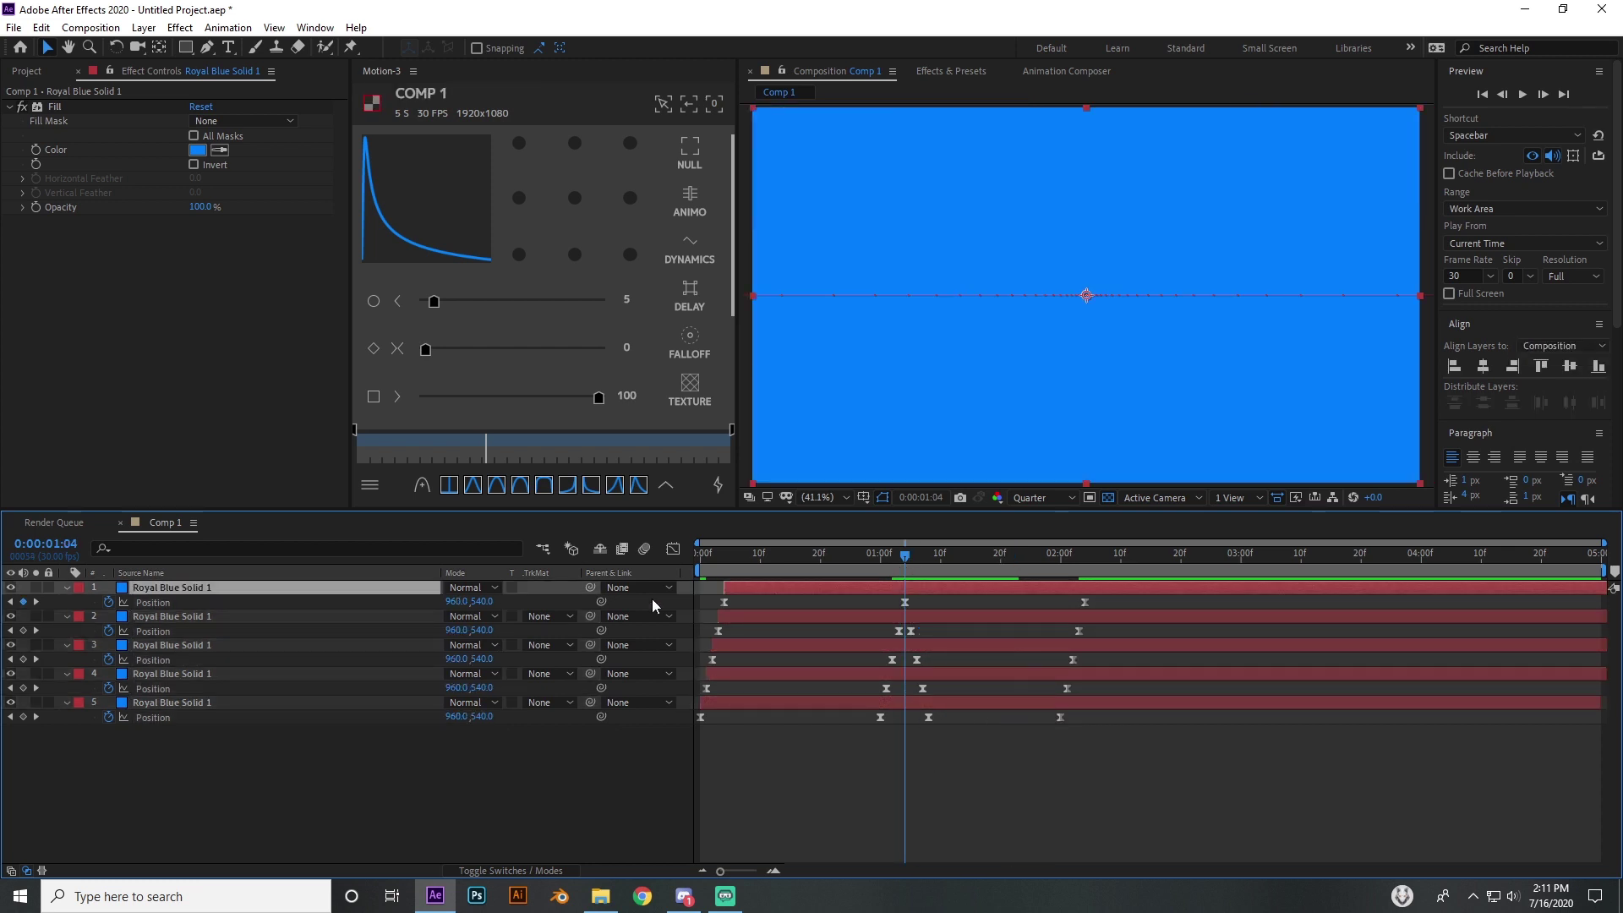
left_click_drag(906, 556, 1043, 570)
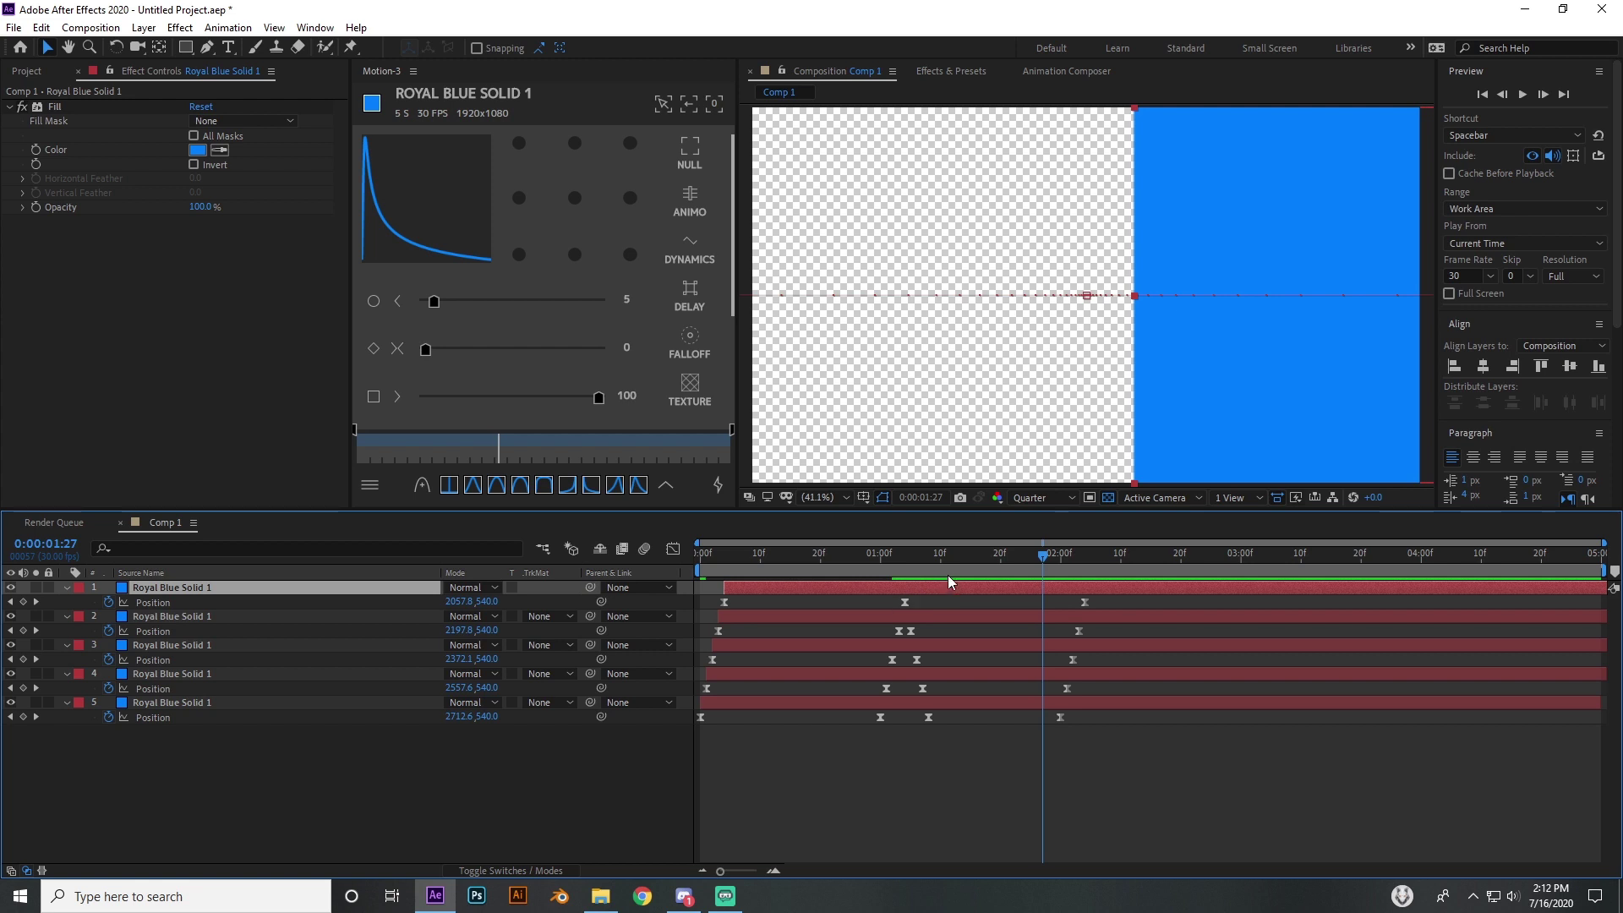
left_click(904, 558)
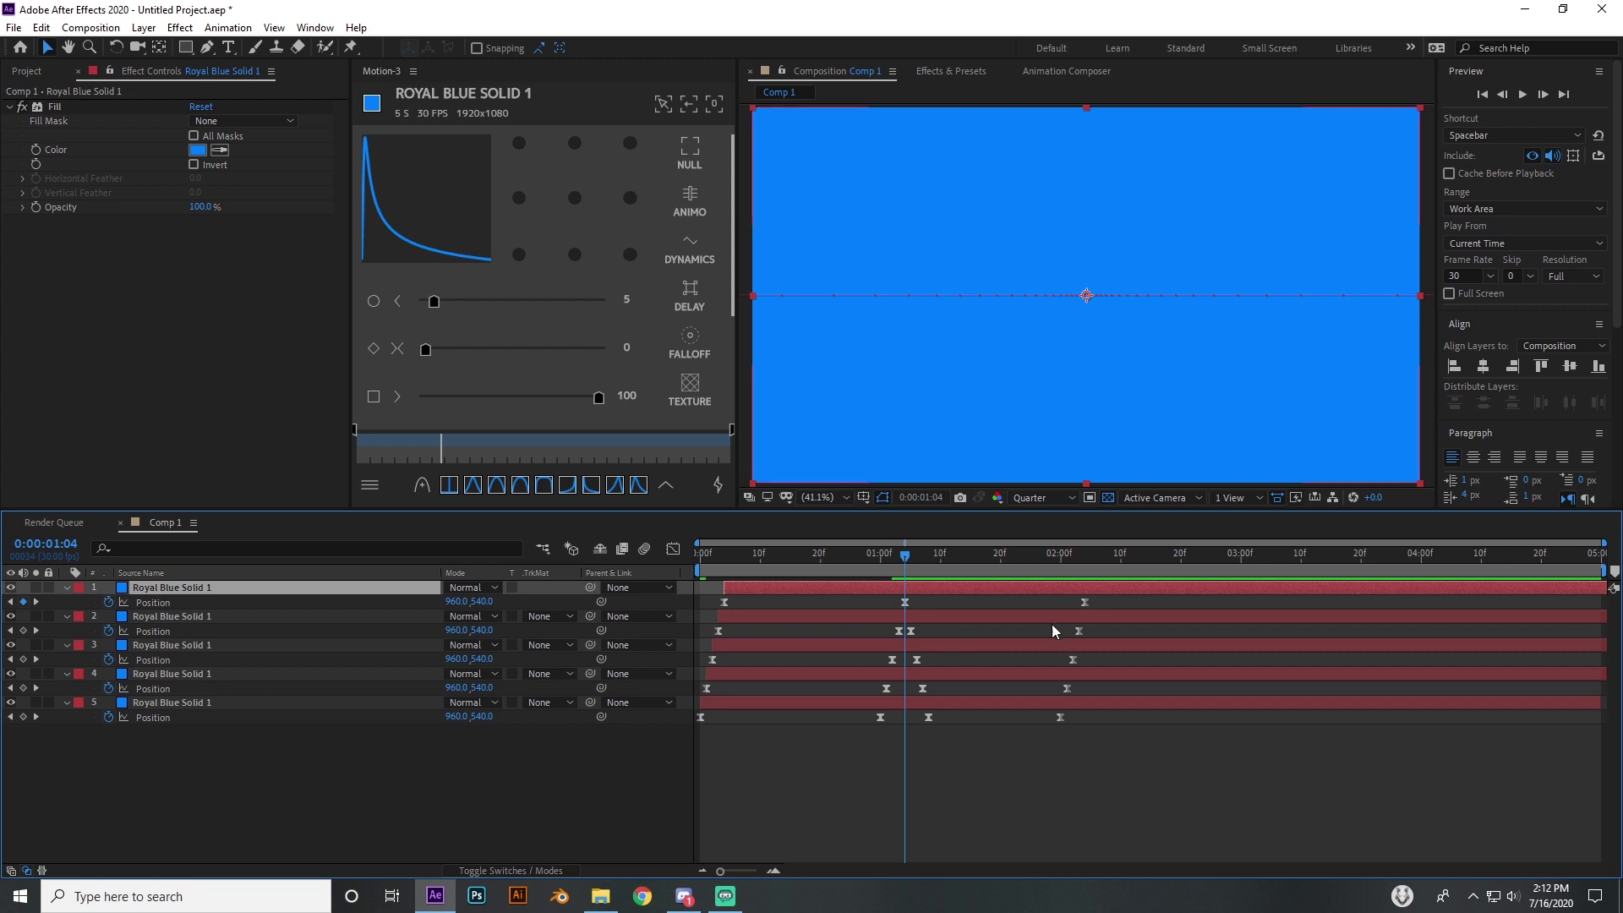
Move the exit keyframes so layer 1 leaves at 0:00:02:00 through layer 5 at 0:00:02:04.
left_click(1063, 568)
left_click(1058, 570)
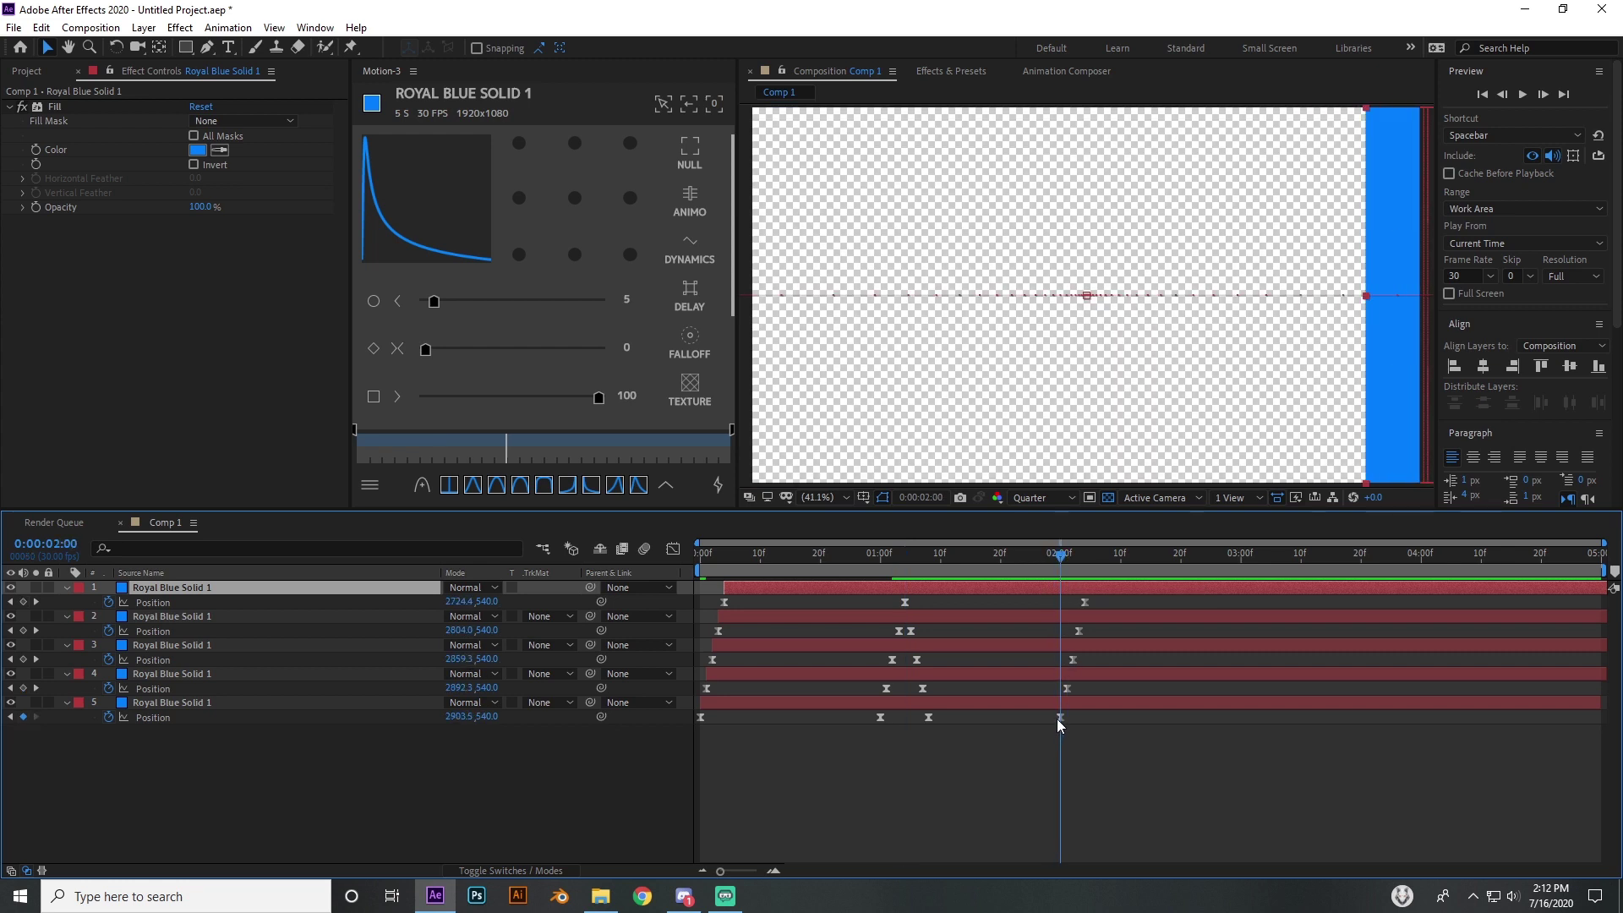
left_click(1086, 561)
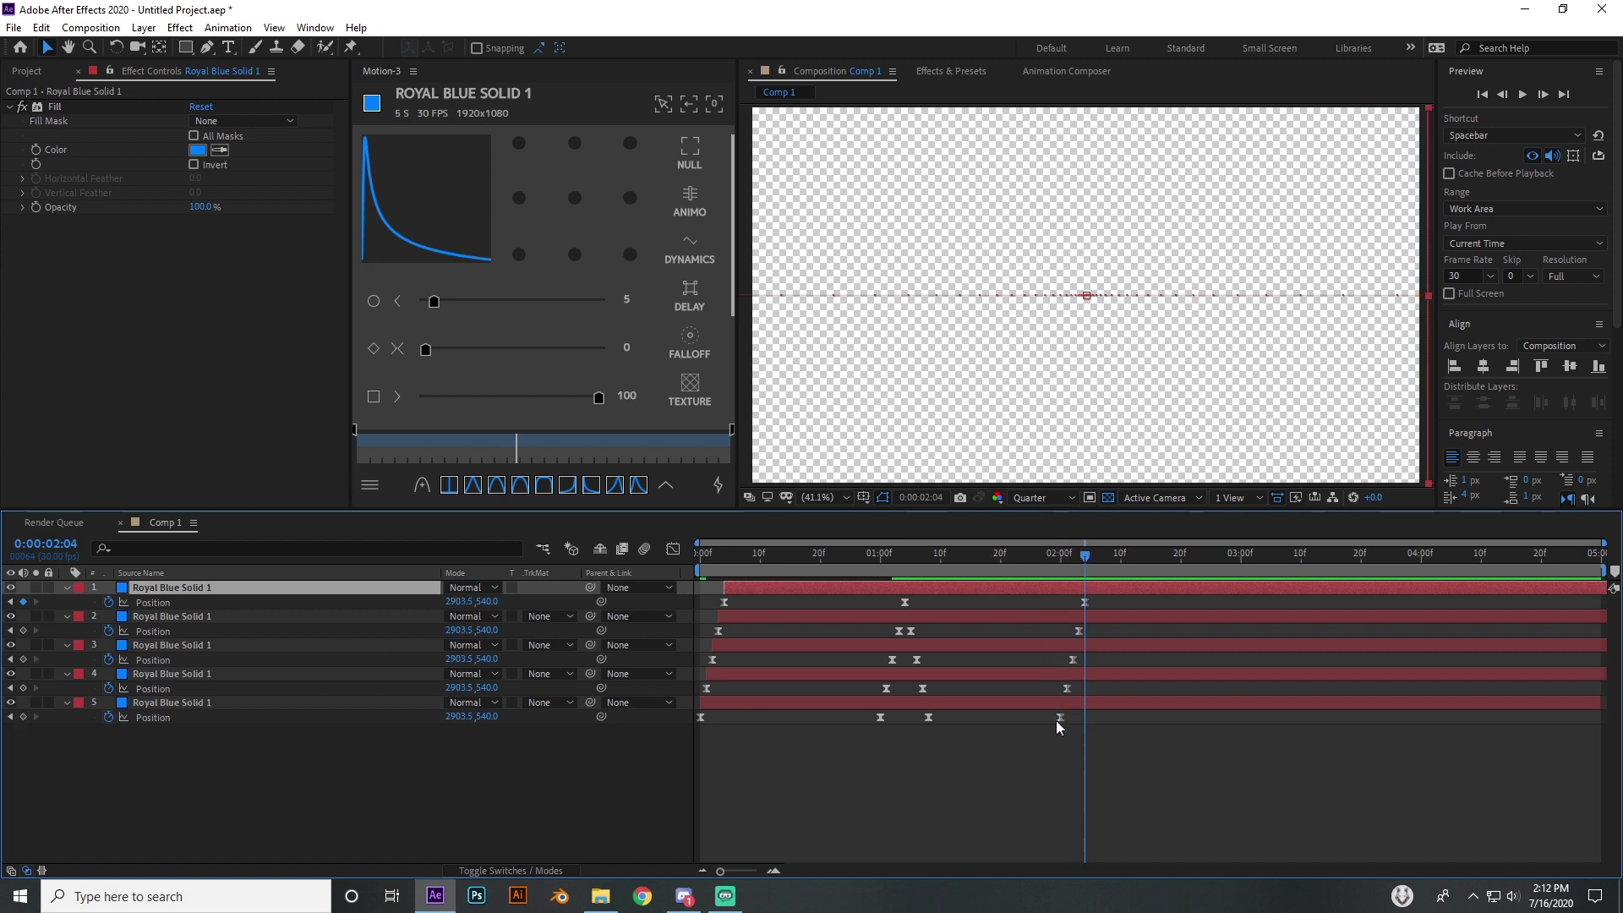
left_click_drag(1061, 719, 1084, 719)
left_click_drag(1088, 562, 1080, 688)
left_click(1072, 660)
left_click_drag(1063, 554, 941, 555)
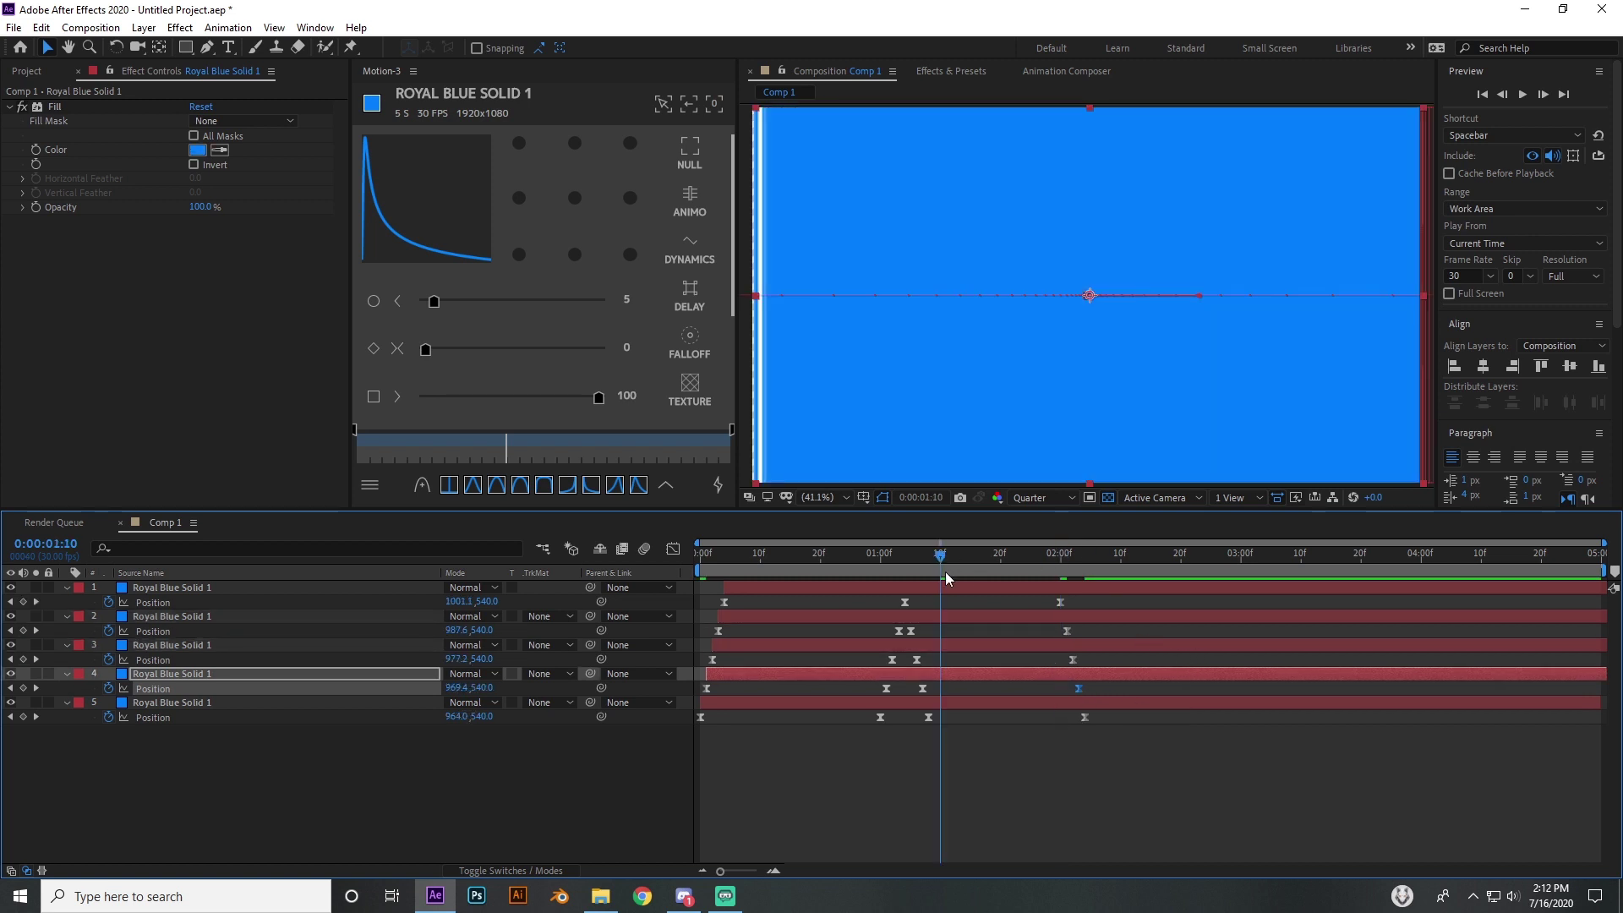
Preview the reversed exit stagger and scrub back toward the start.
key("space")
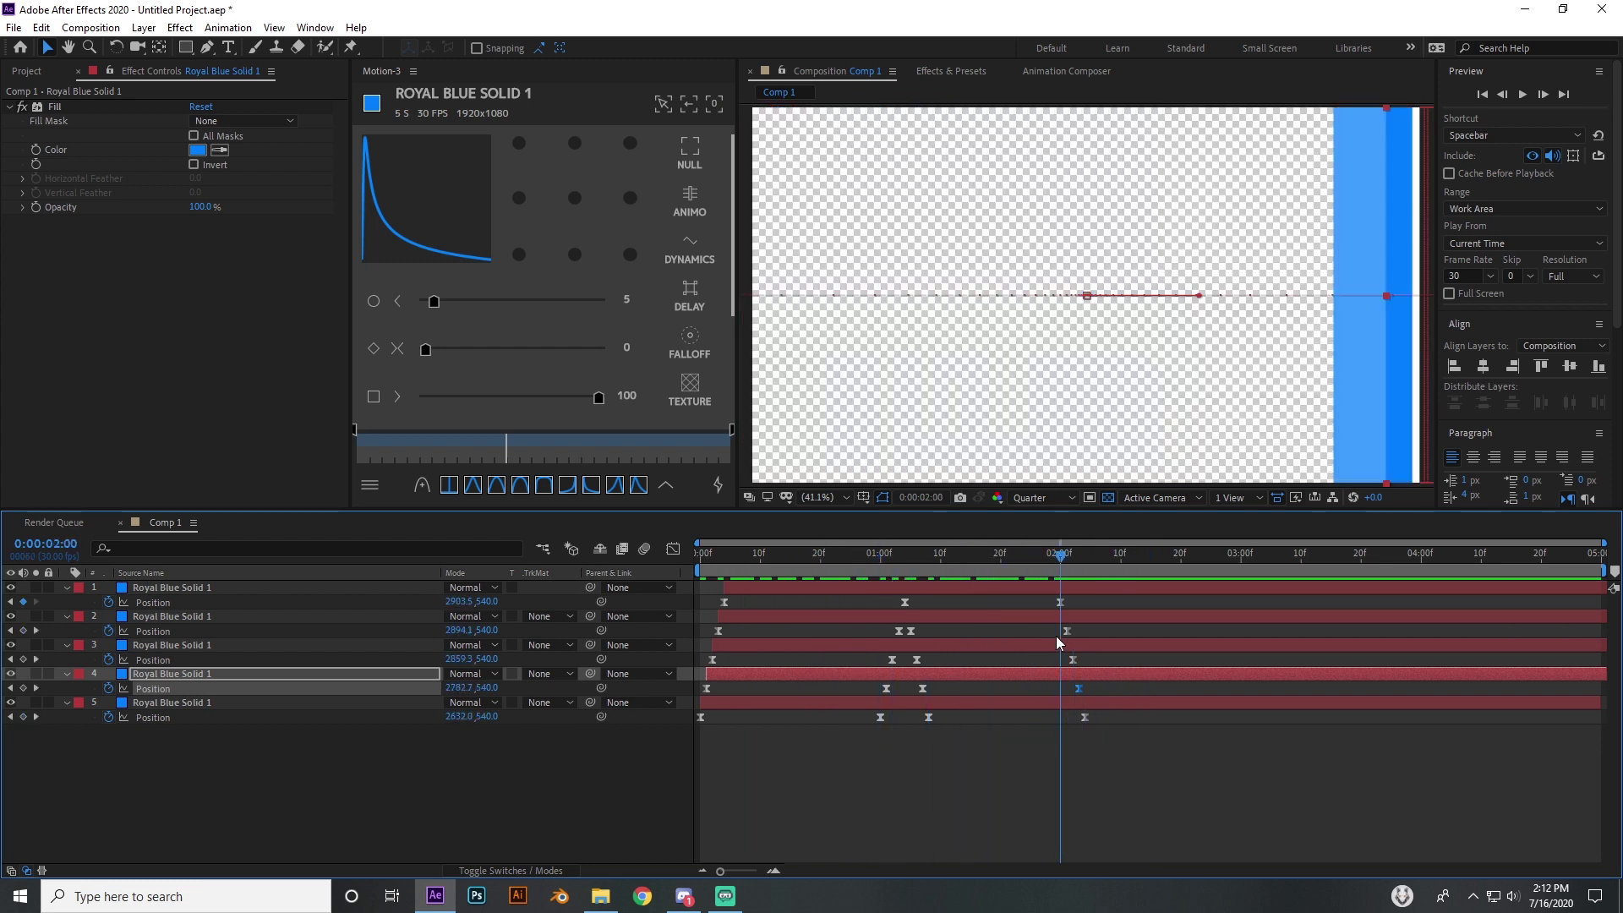
key("space")
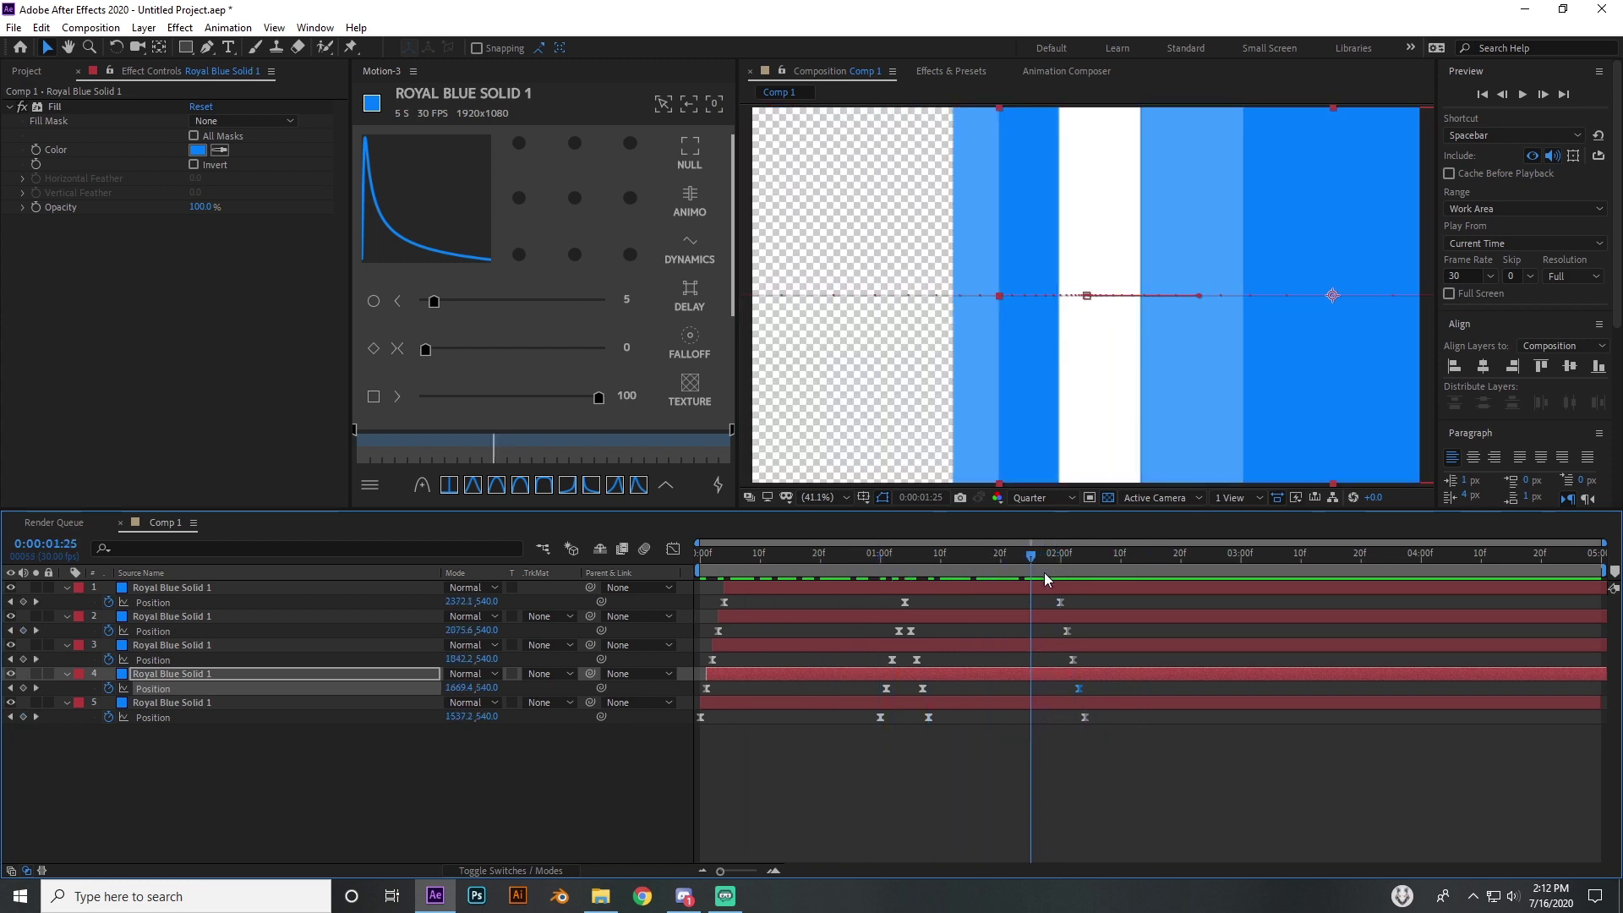
left_click(977, 777)
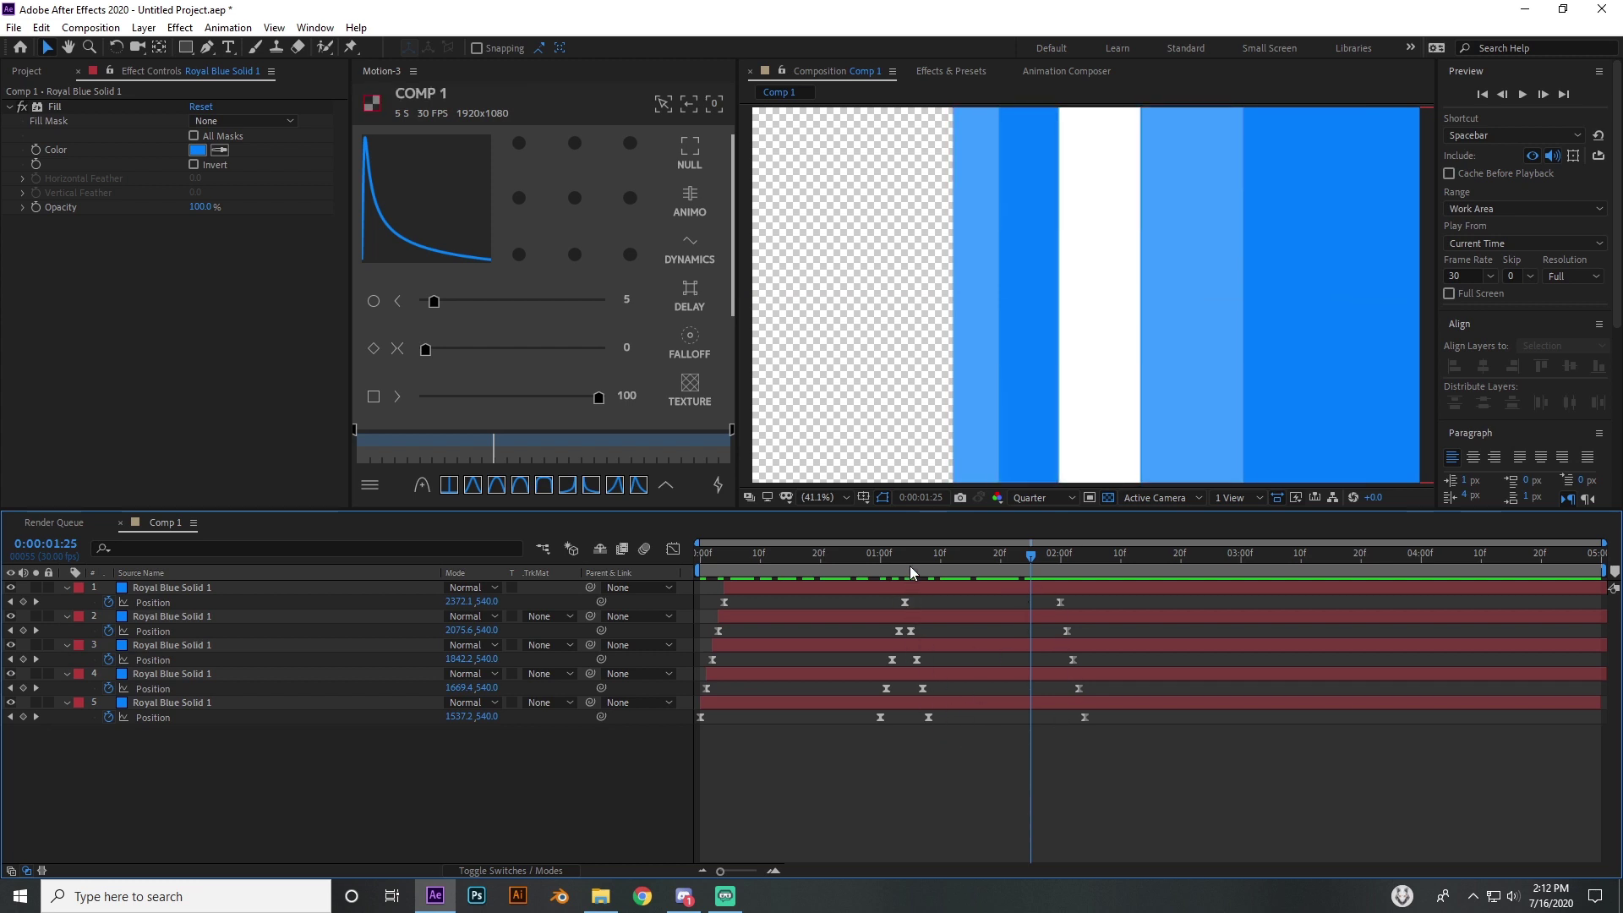
left_click_drag(938, 556, 884, 649)
Import Logo AI.ai as a composition and place the Logo AI comp at the top of Comp 1.
left_click(39, 71)
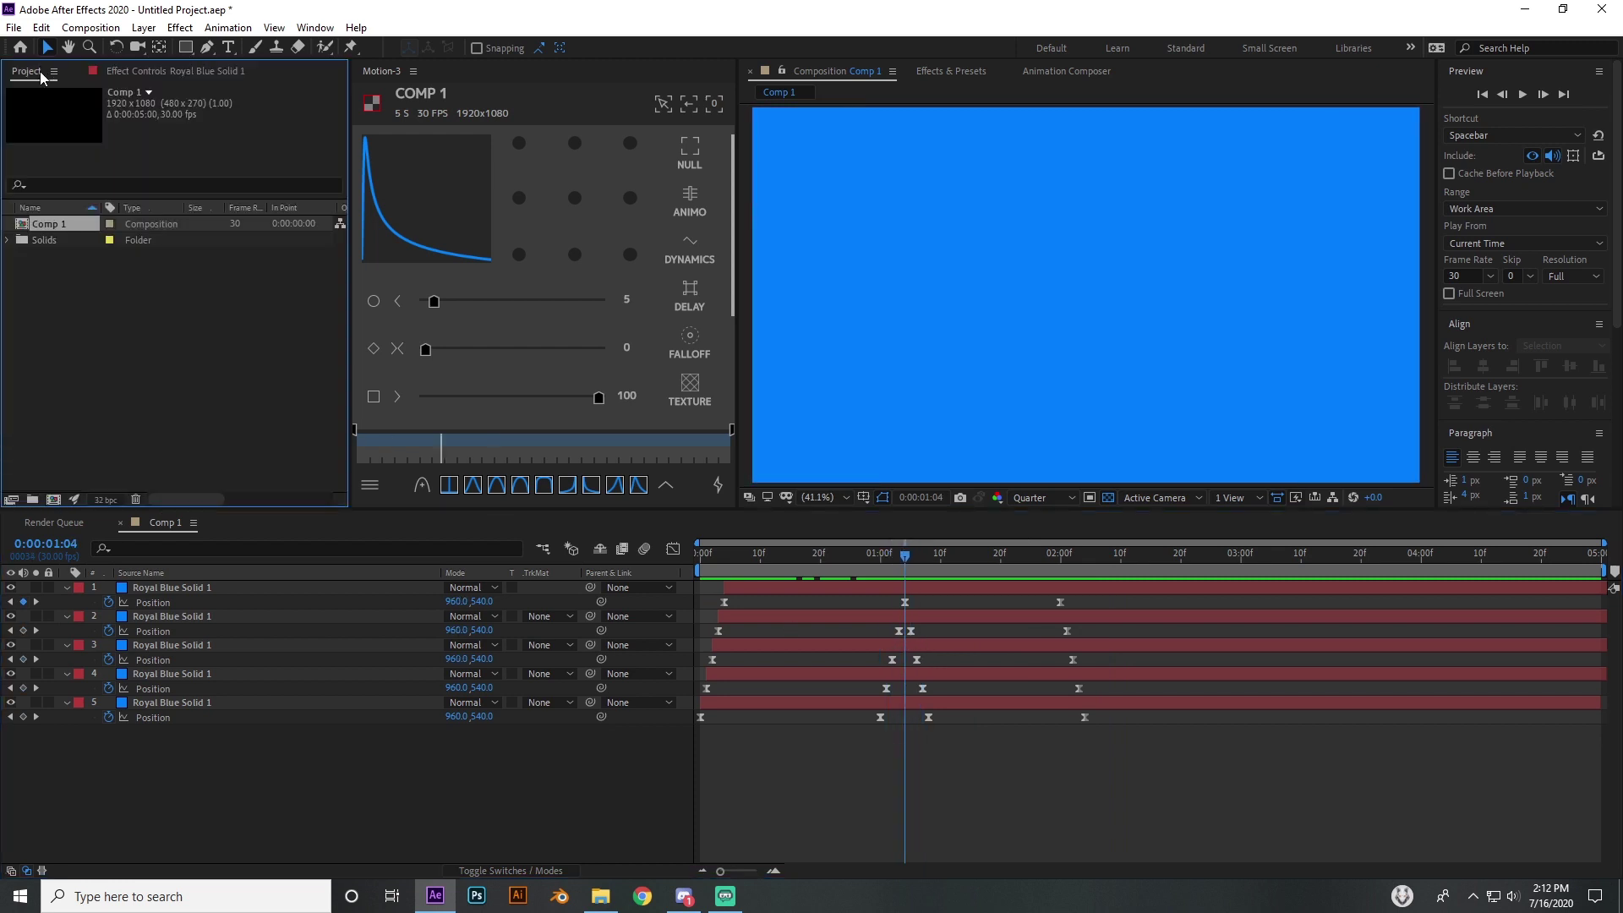
left_click(615, 900)
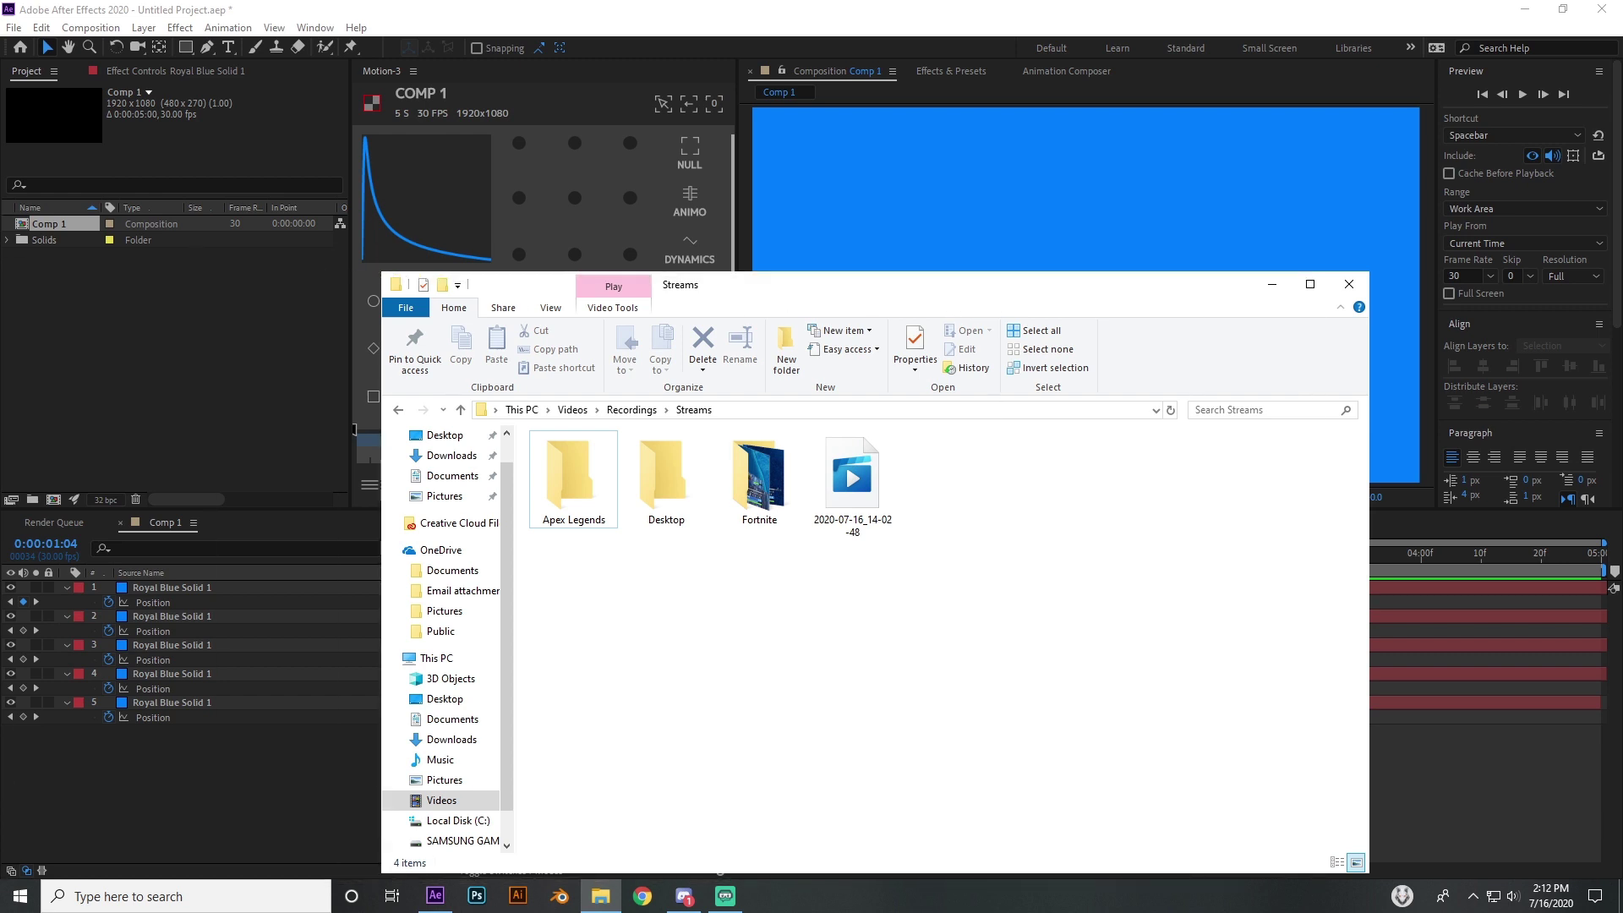
key("alt+Tab")
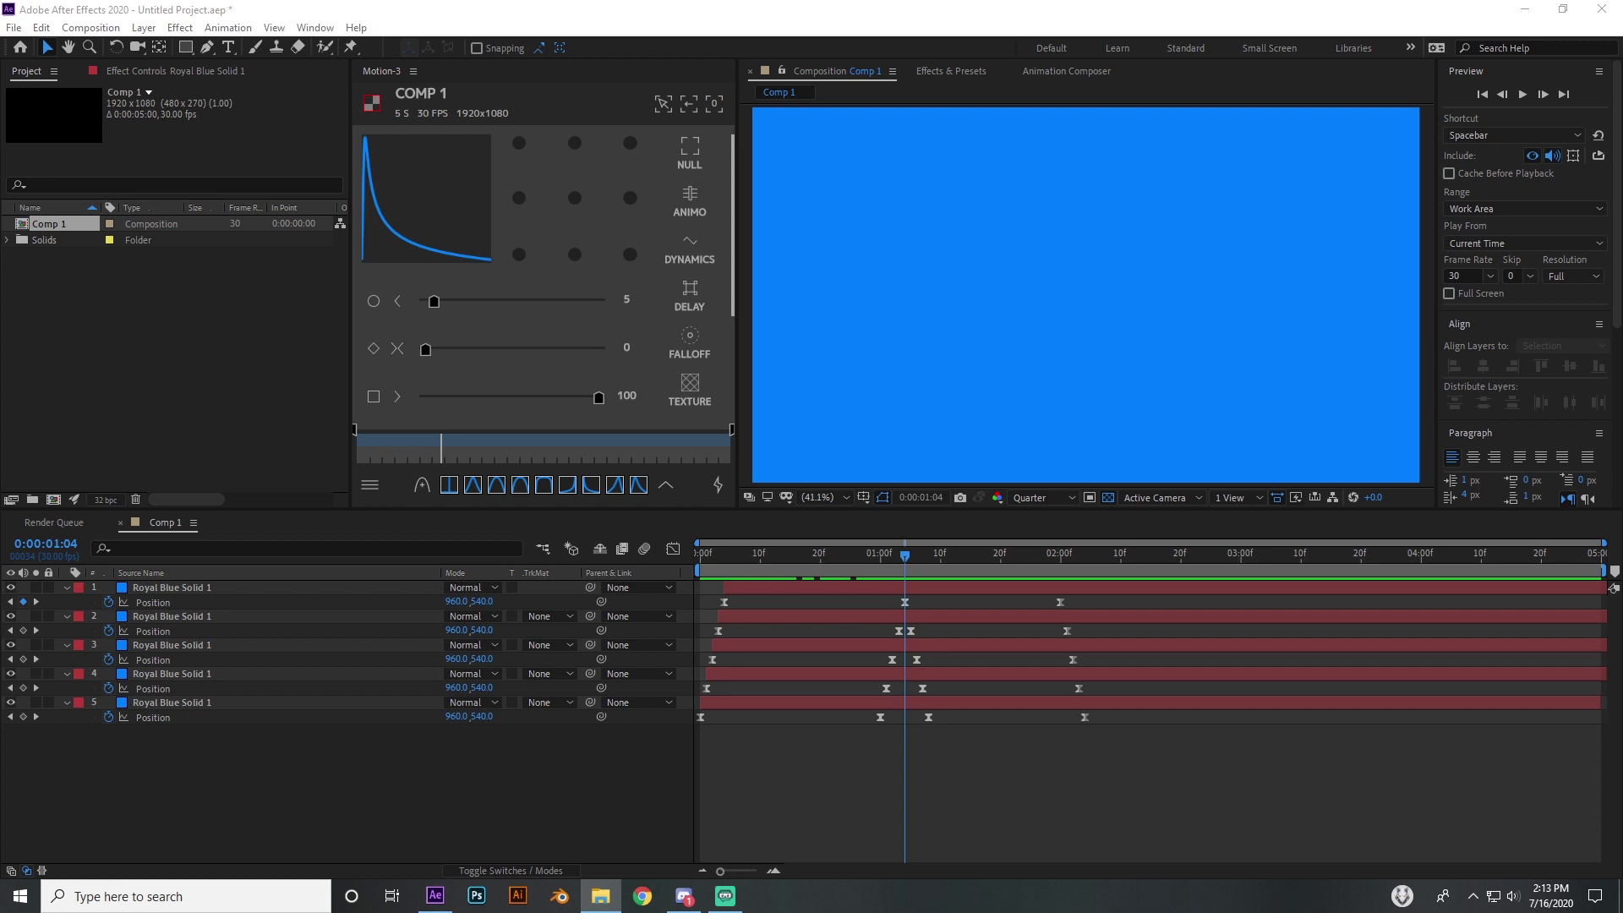
left_click_drag(0, 363, 177, 361)
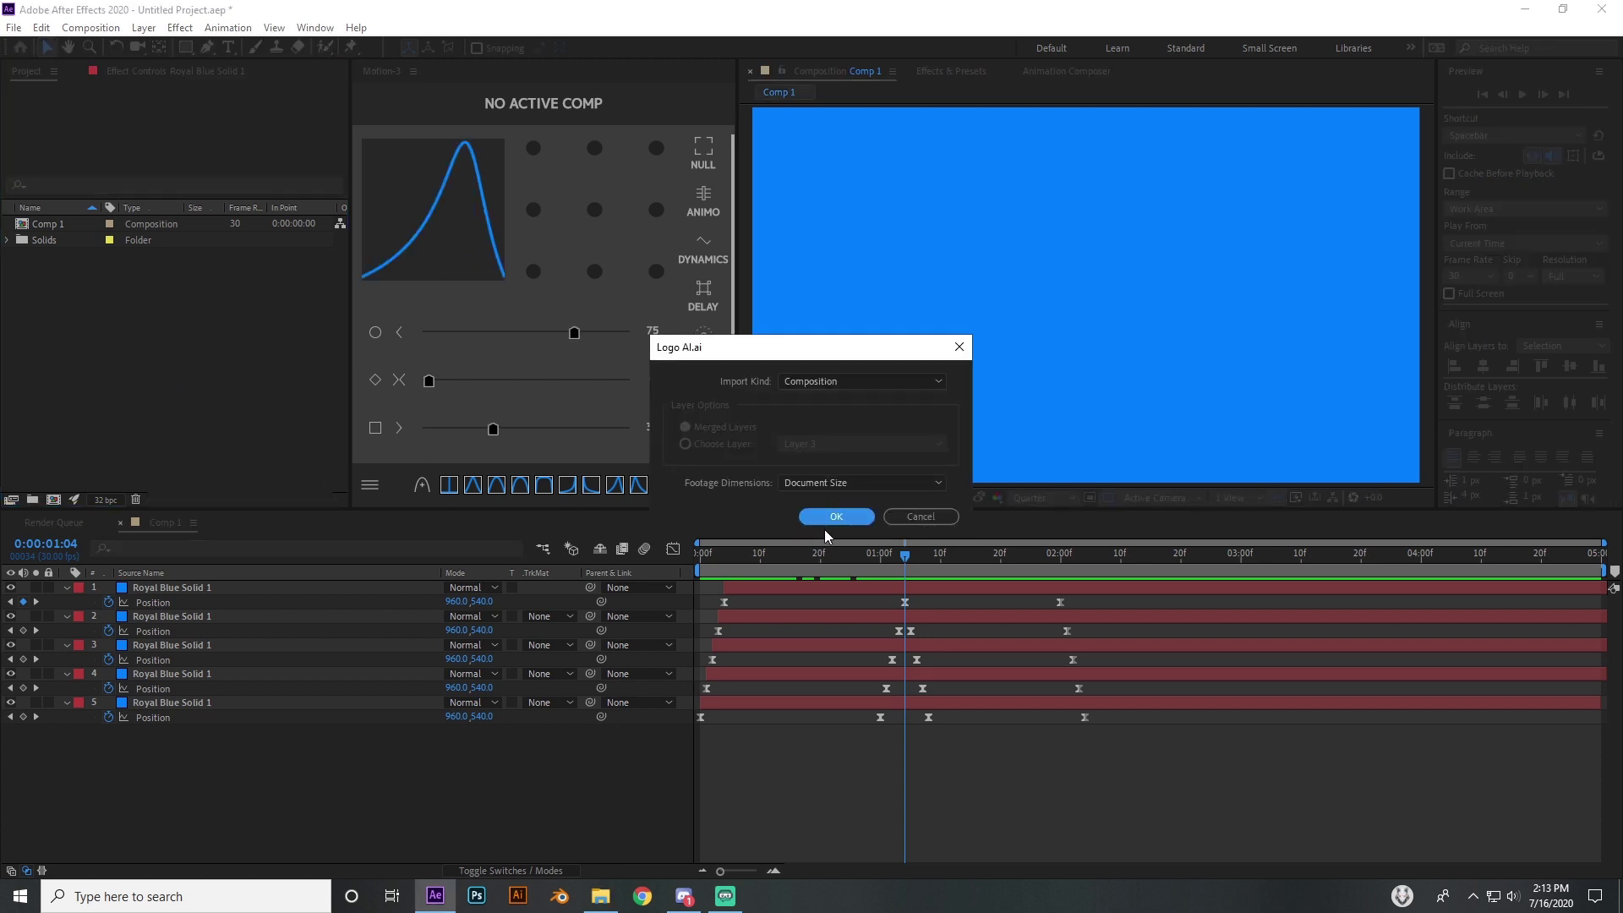
left_click(836, 517)
left_click(49, 244)
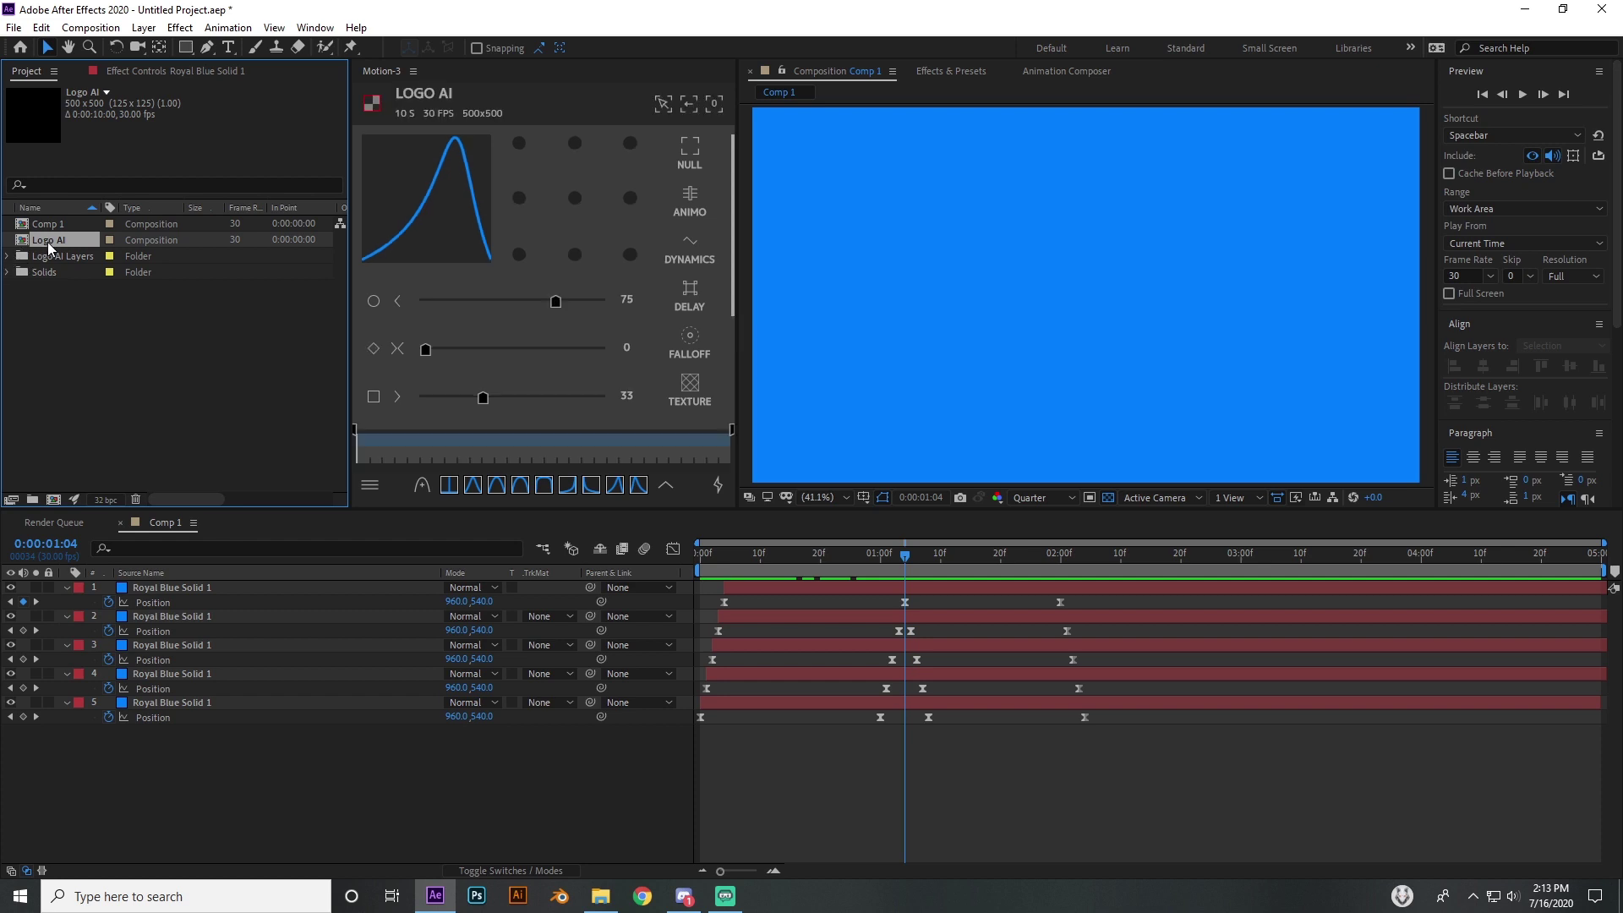
left_click_drag(234, 550, 188, 592)
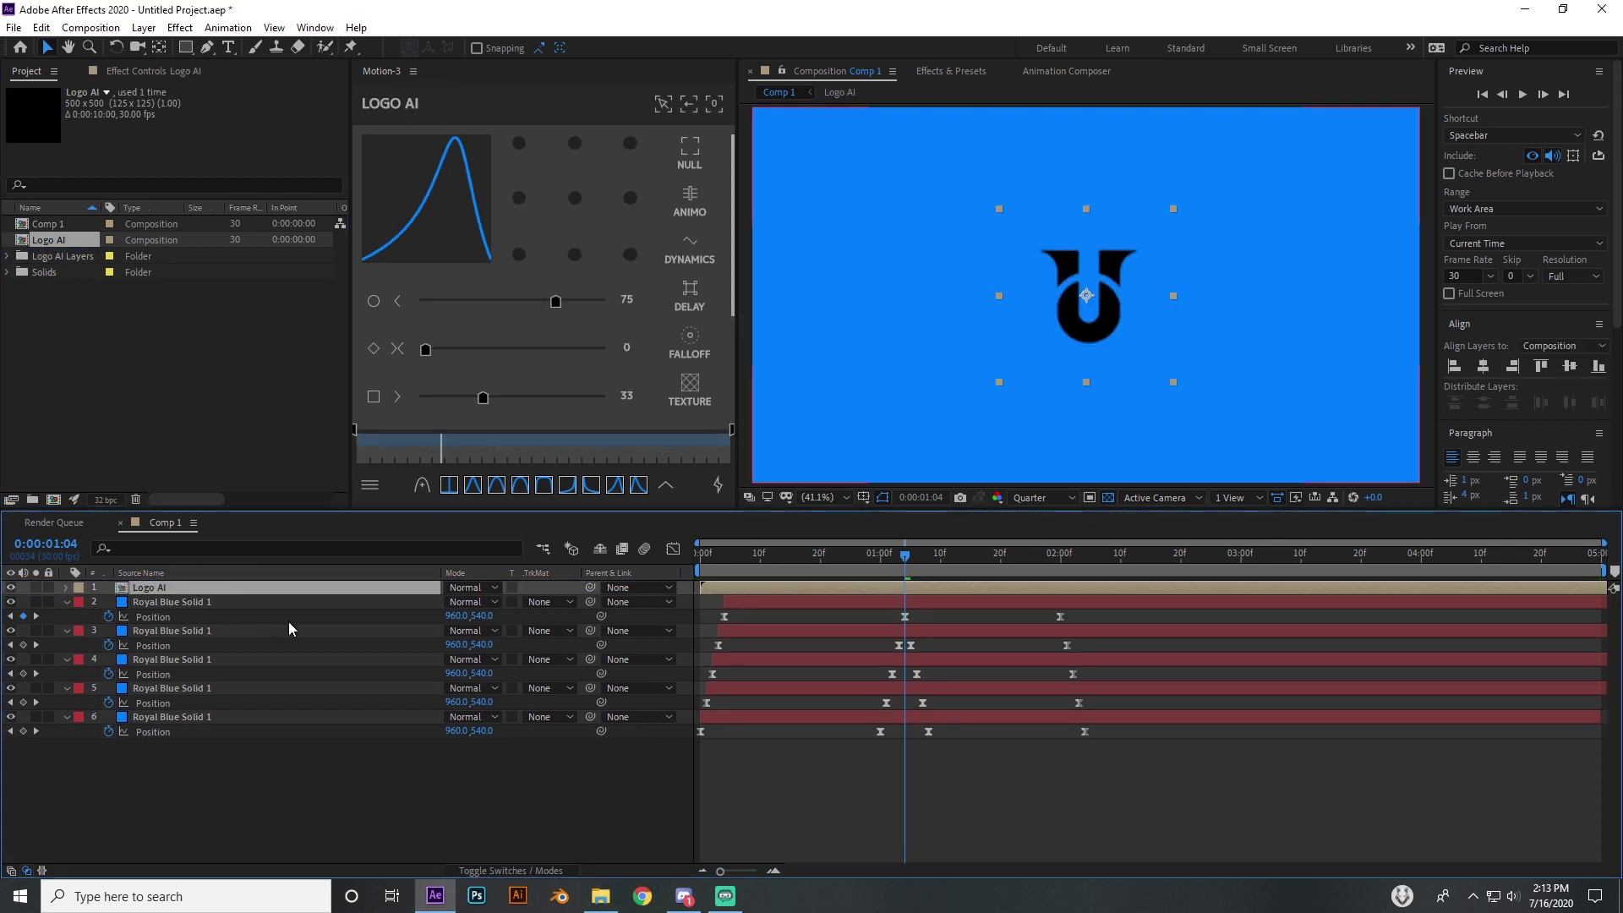
Apply a Fill effect to Logo AI with its colour set to white.
key("ctrl+space")
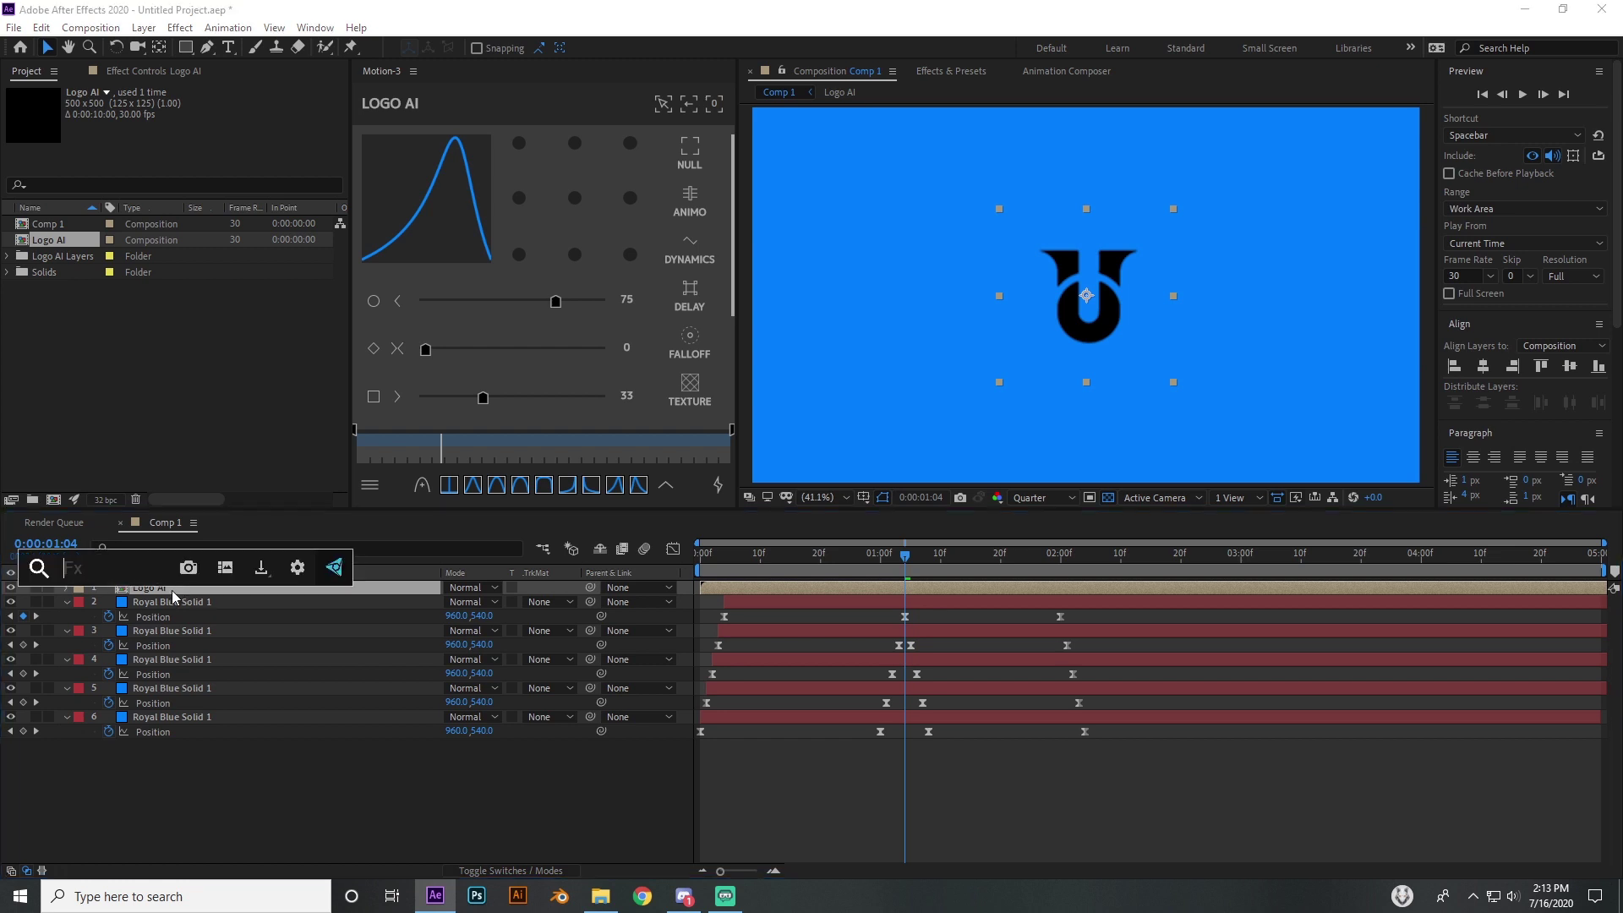
type("fill")
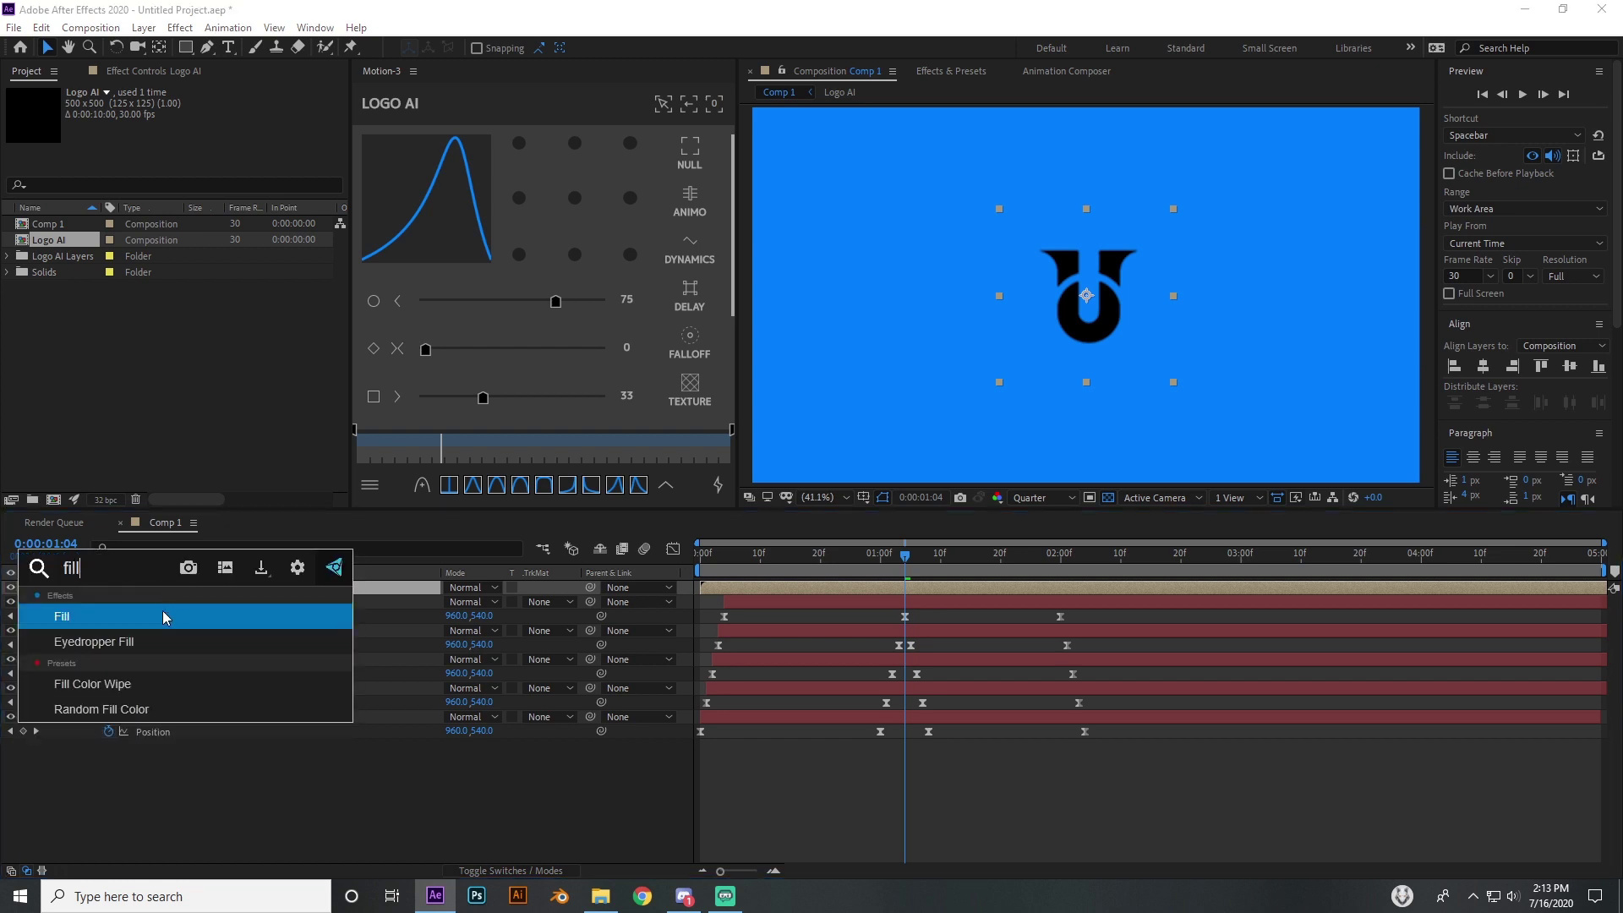
left_click(162, 617)
left_click(198, 149)
left_click_drag(710, 516, 576, 494)
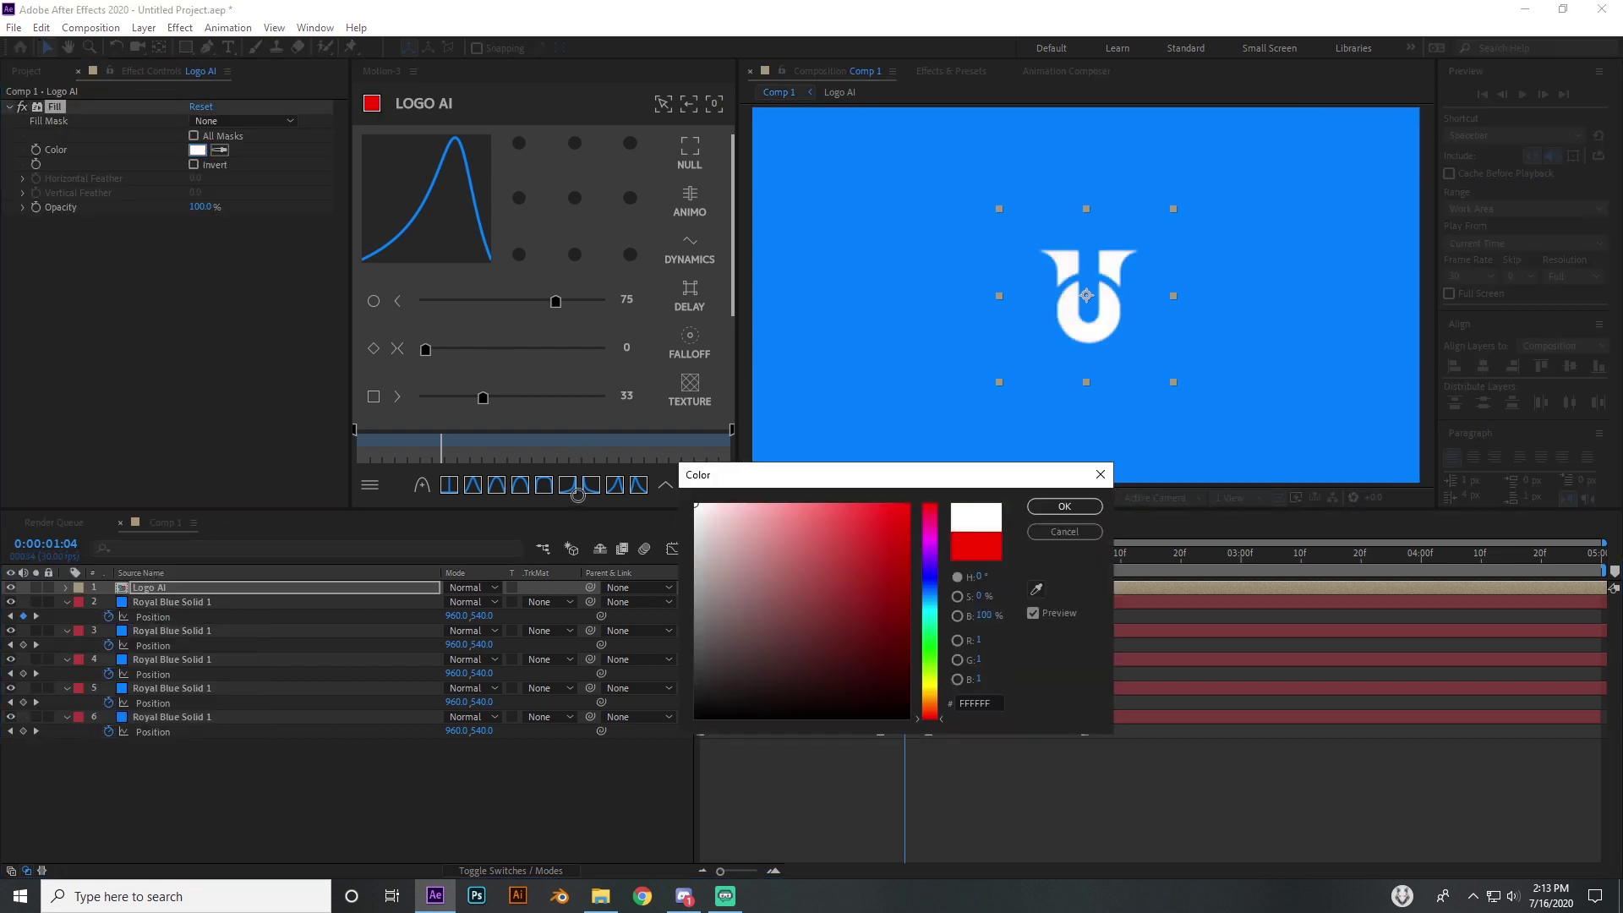
left_click(1064, 507)
Set the viewer's preview resolution to Third and deselect the logo layer.
left_click(1044, 498)
left_click(1053, 575)
left_click(1070, 754)
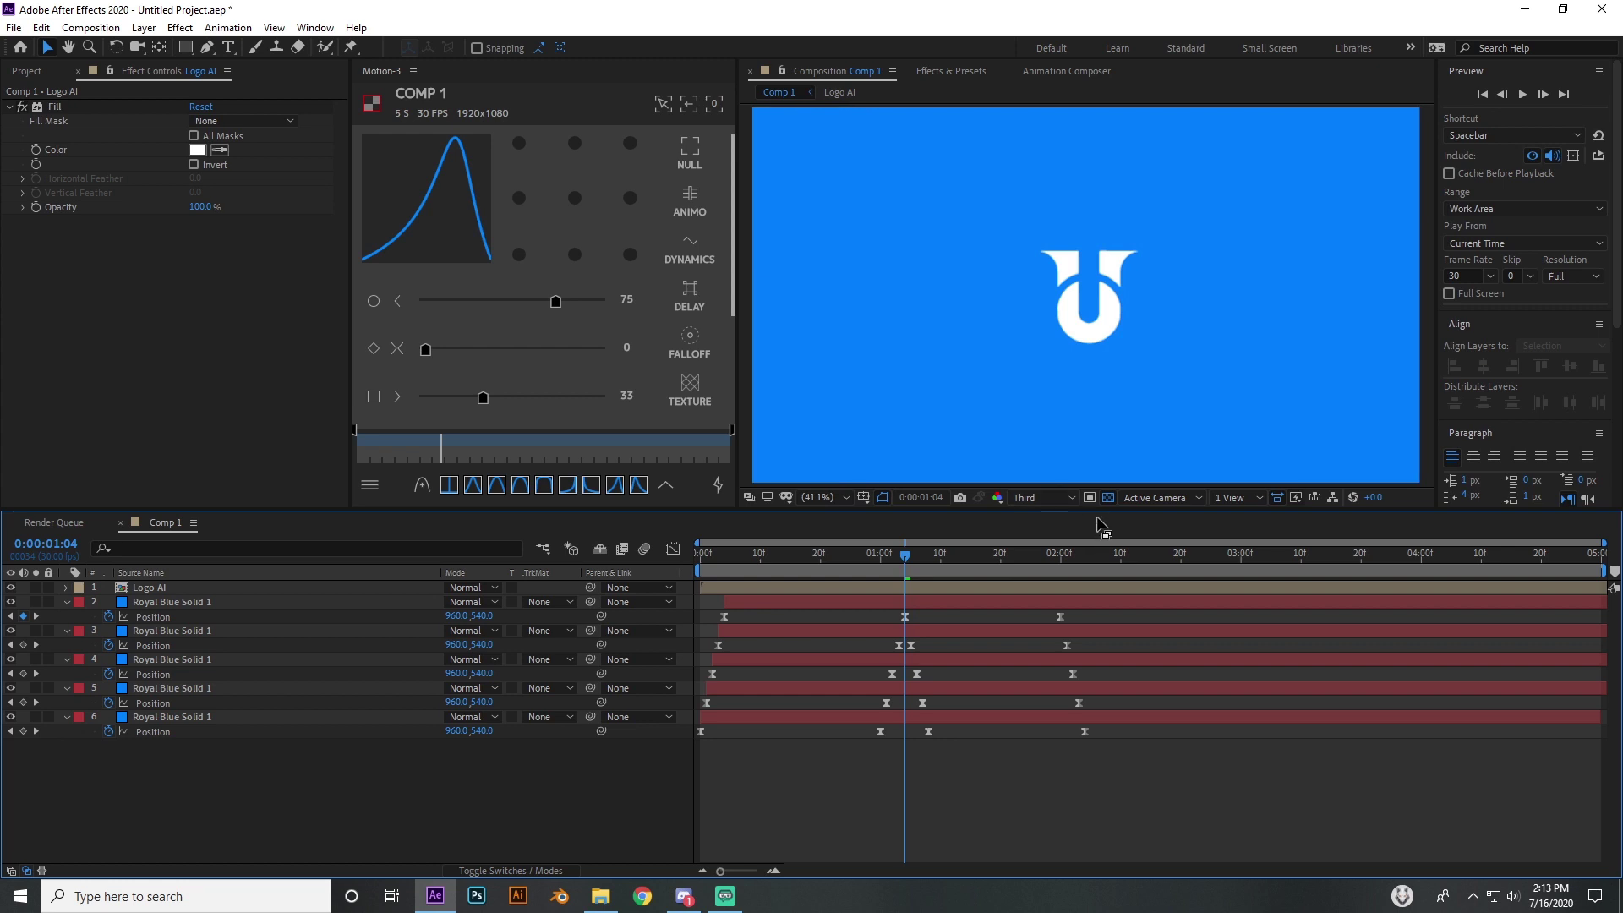
Duplicate Royal Blue Solid 1 at frame 0:10 and move the copy above the Logo AI layer.
left_click_drag(913, 569, 994, 582)
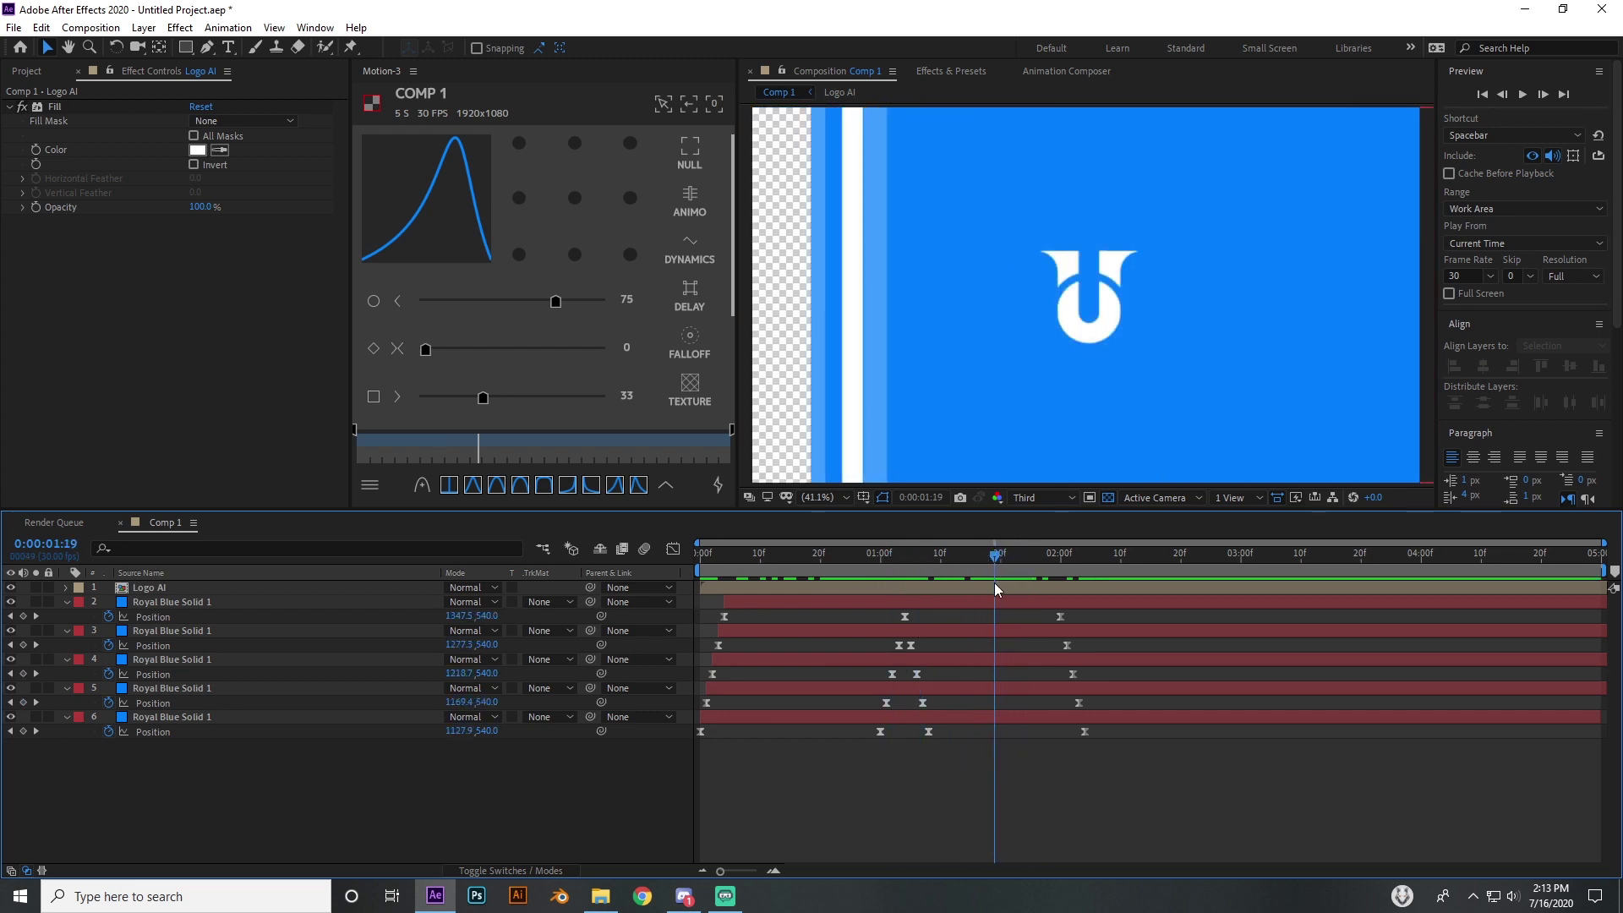
left_click(745, 600)
left_click(12, 602)
left_click(12, 602)
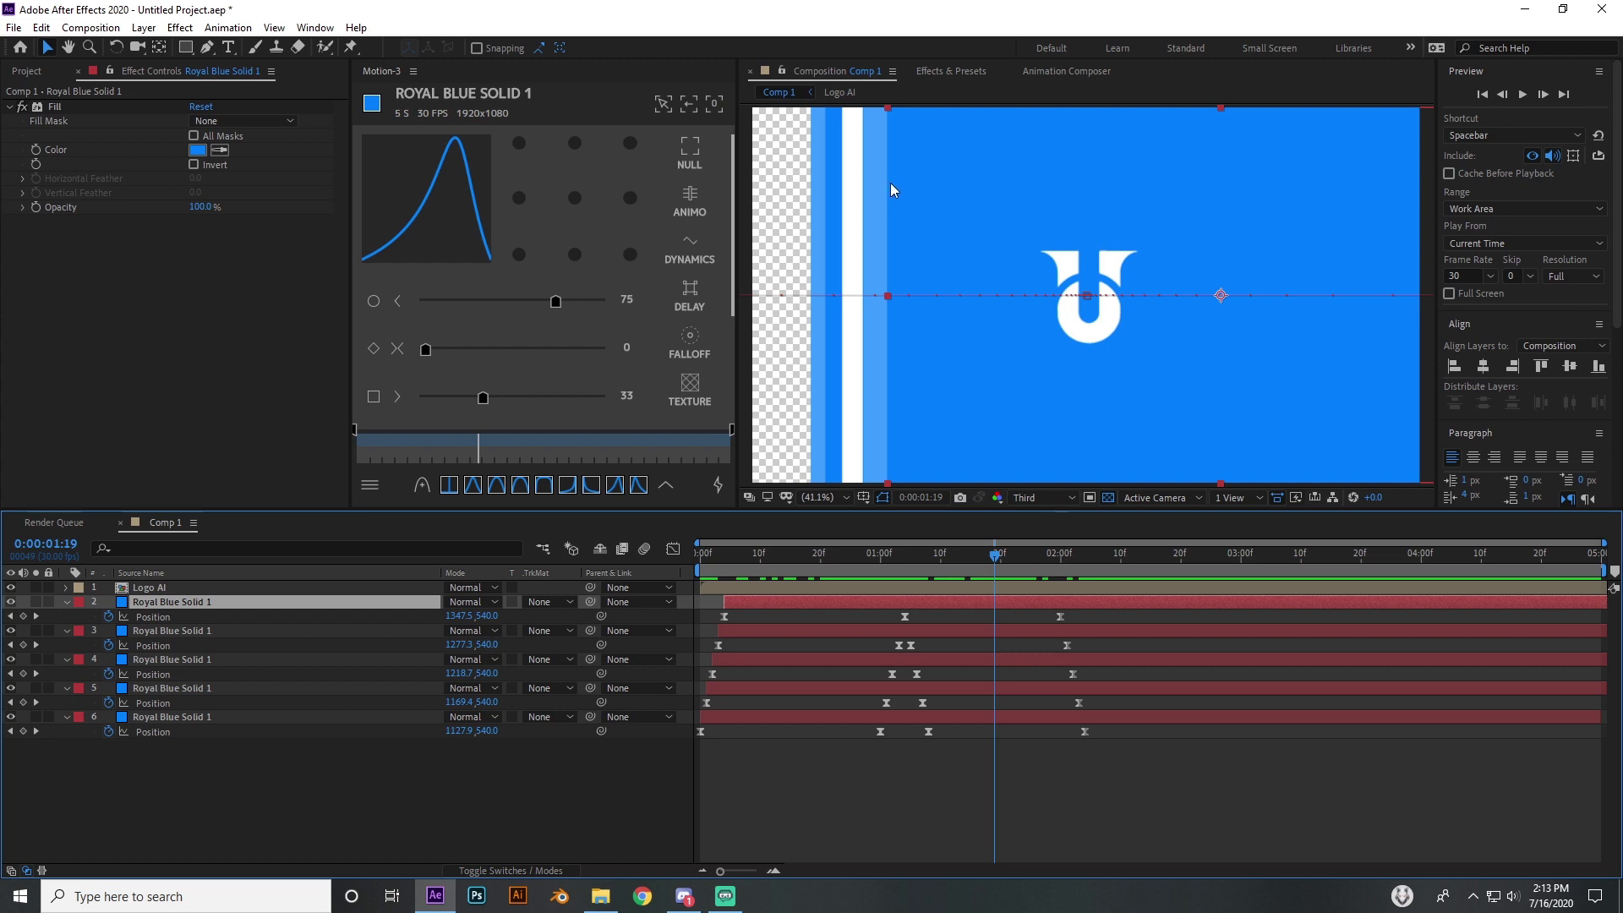
left_click_drag(972, 560, 826, 529)
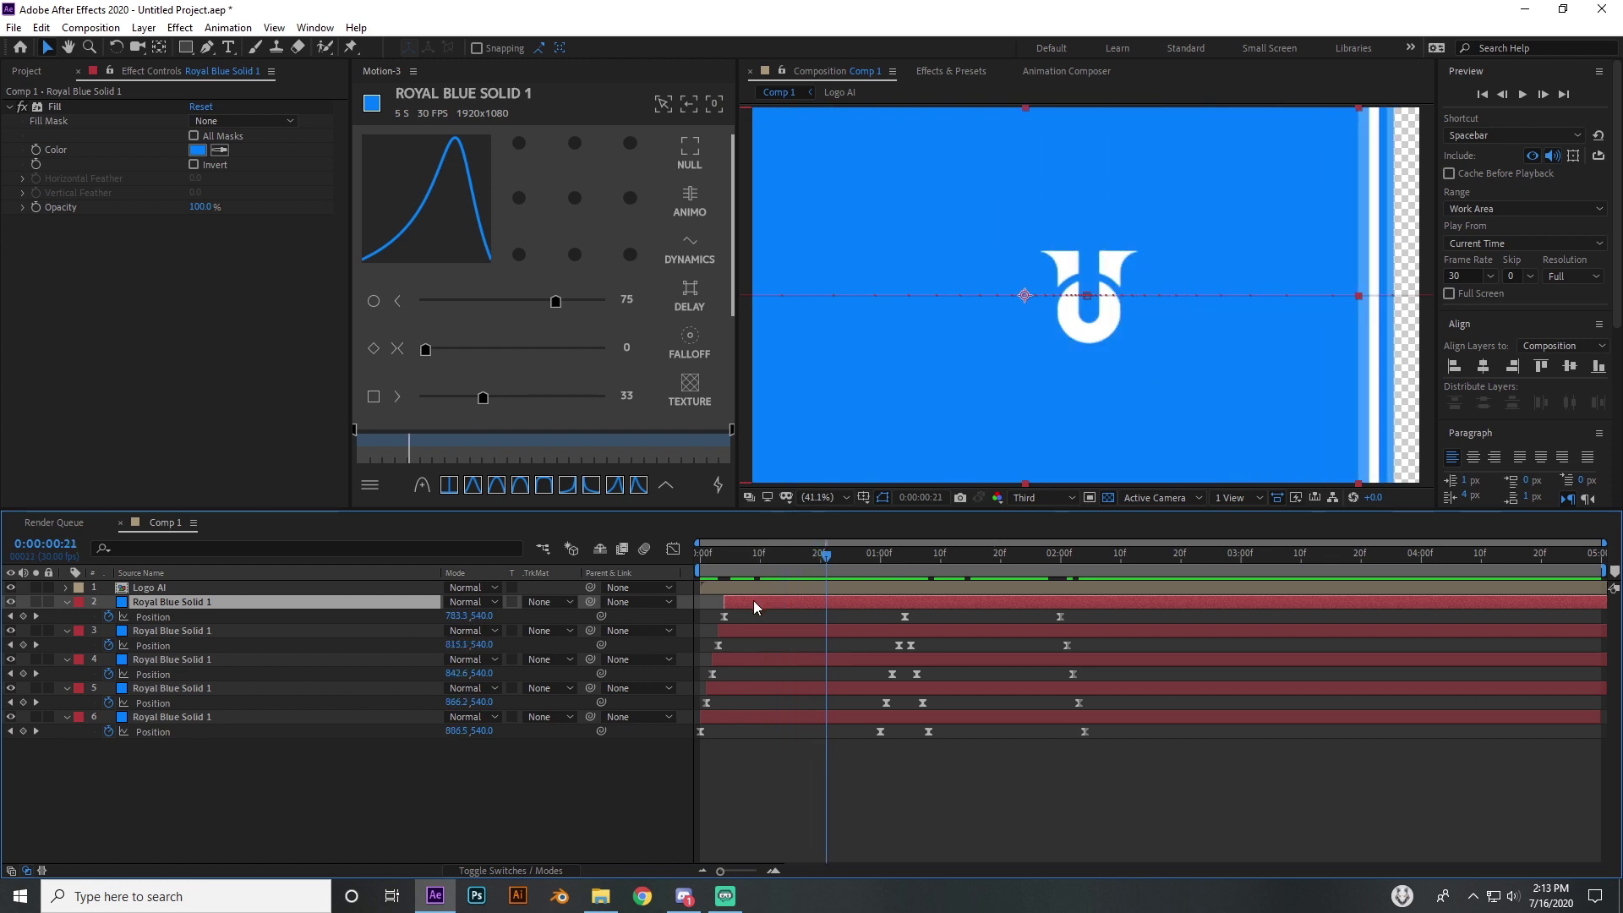
key("ctrl+d")
left_click_drag(175, 605, 181, 585)
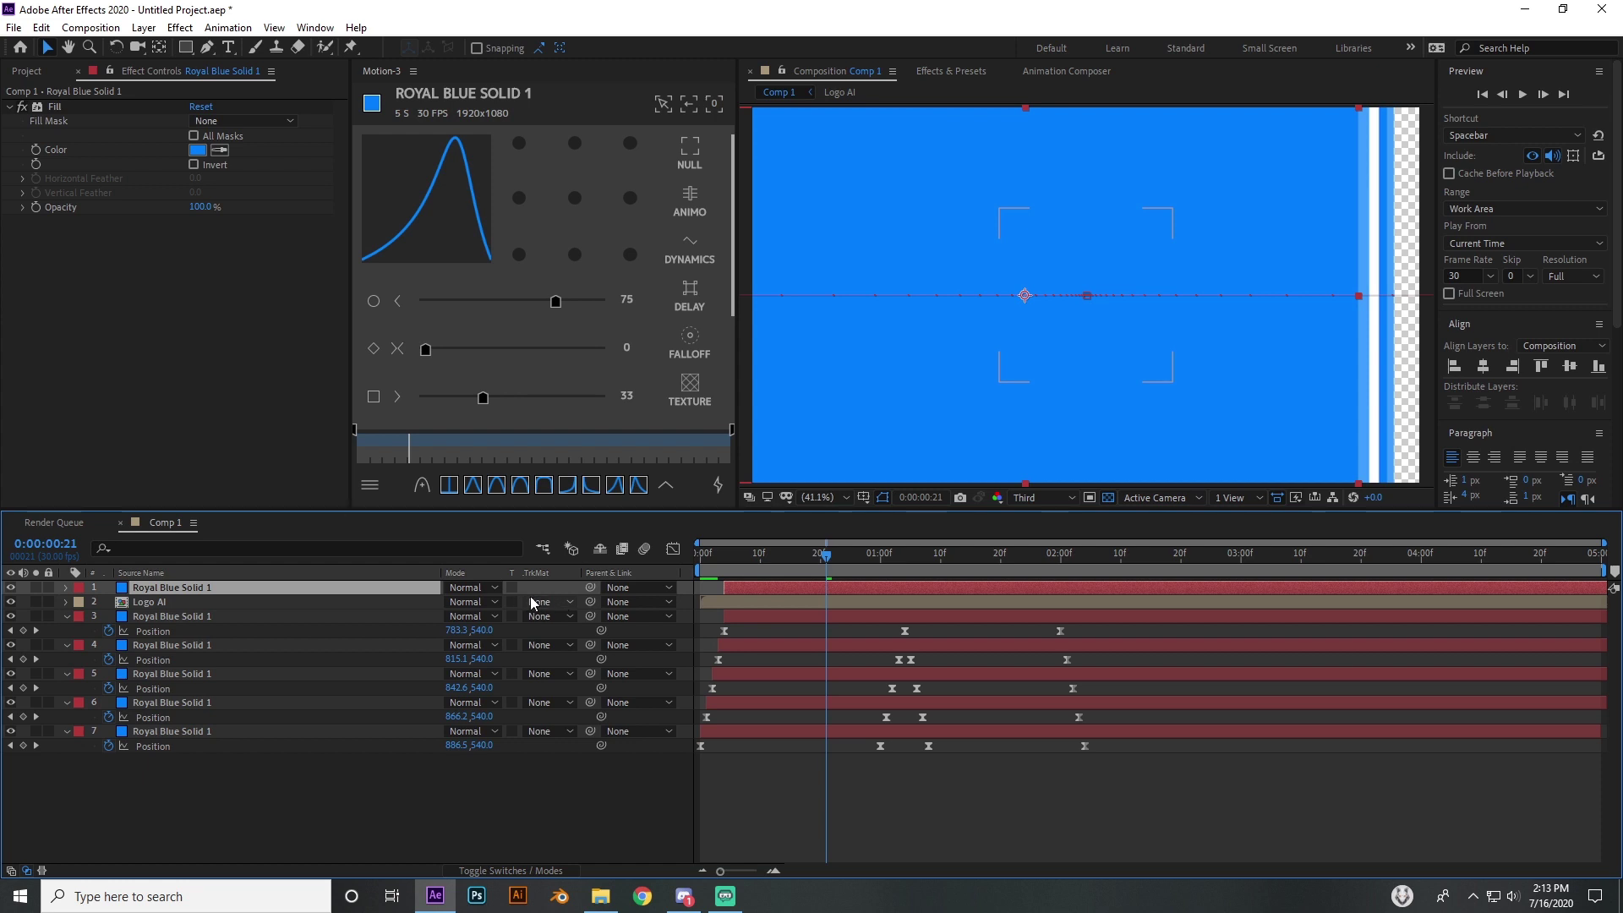
Set Logo AI's track matte to Alpha Matte 'Royal Blue Solid 1' and preview the reveal to 1:24.
left_click(232, 602)
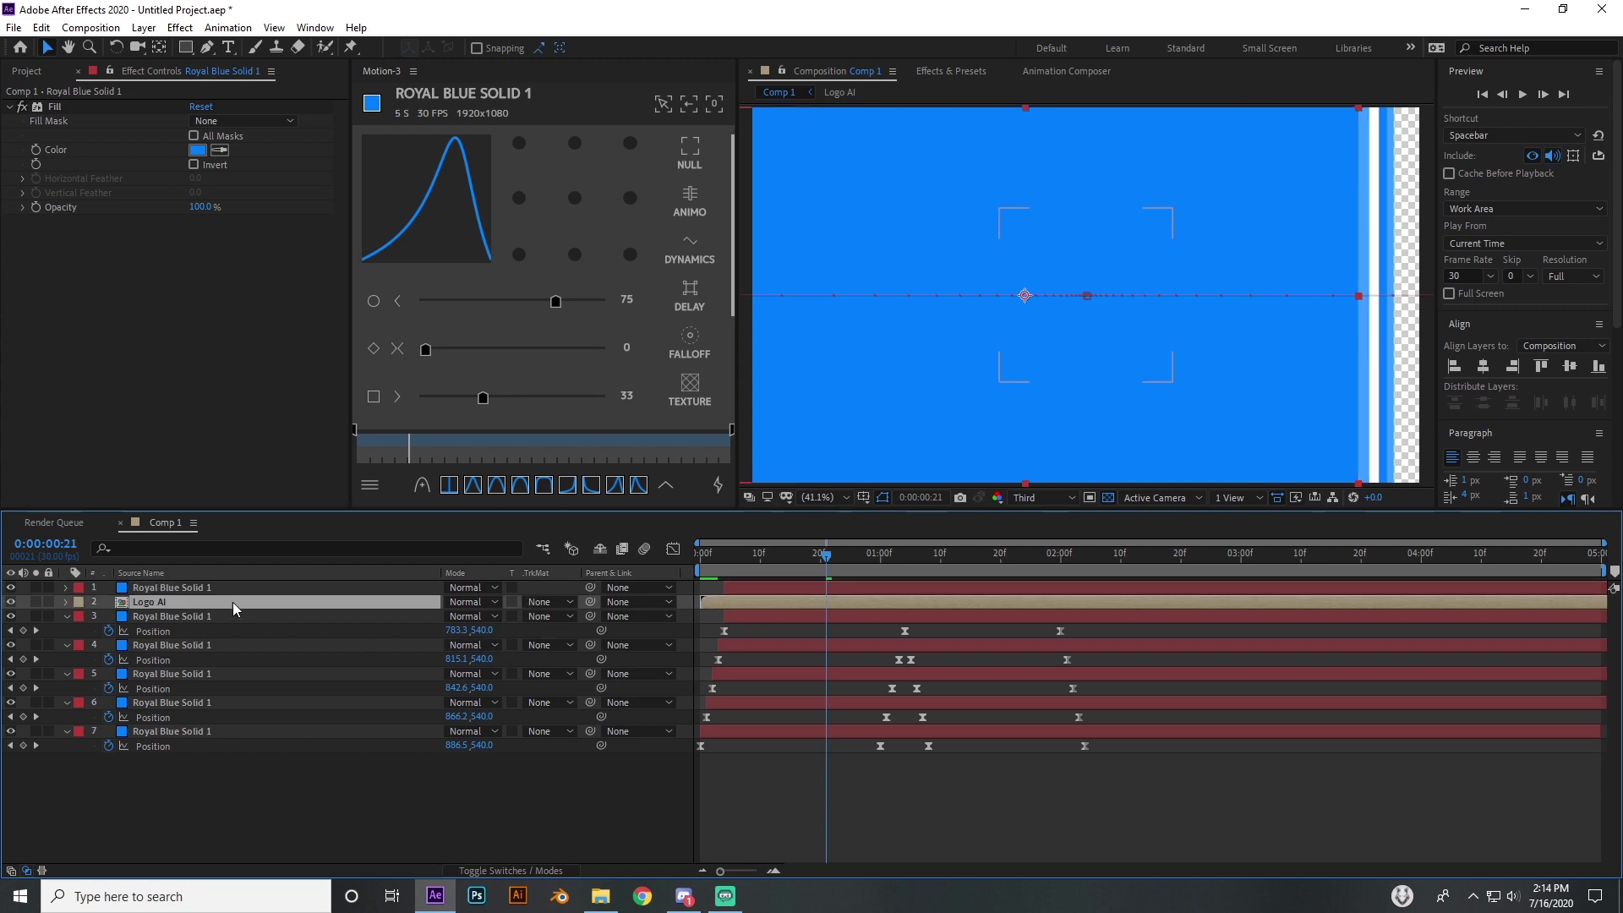
left_click(177, 617)
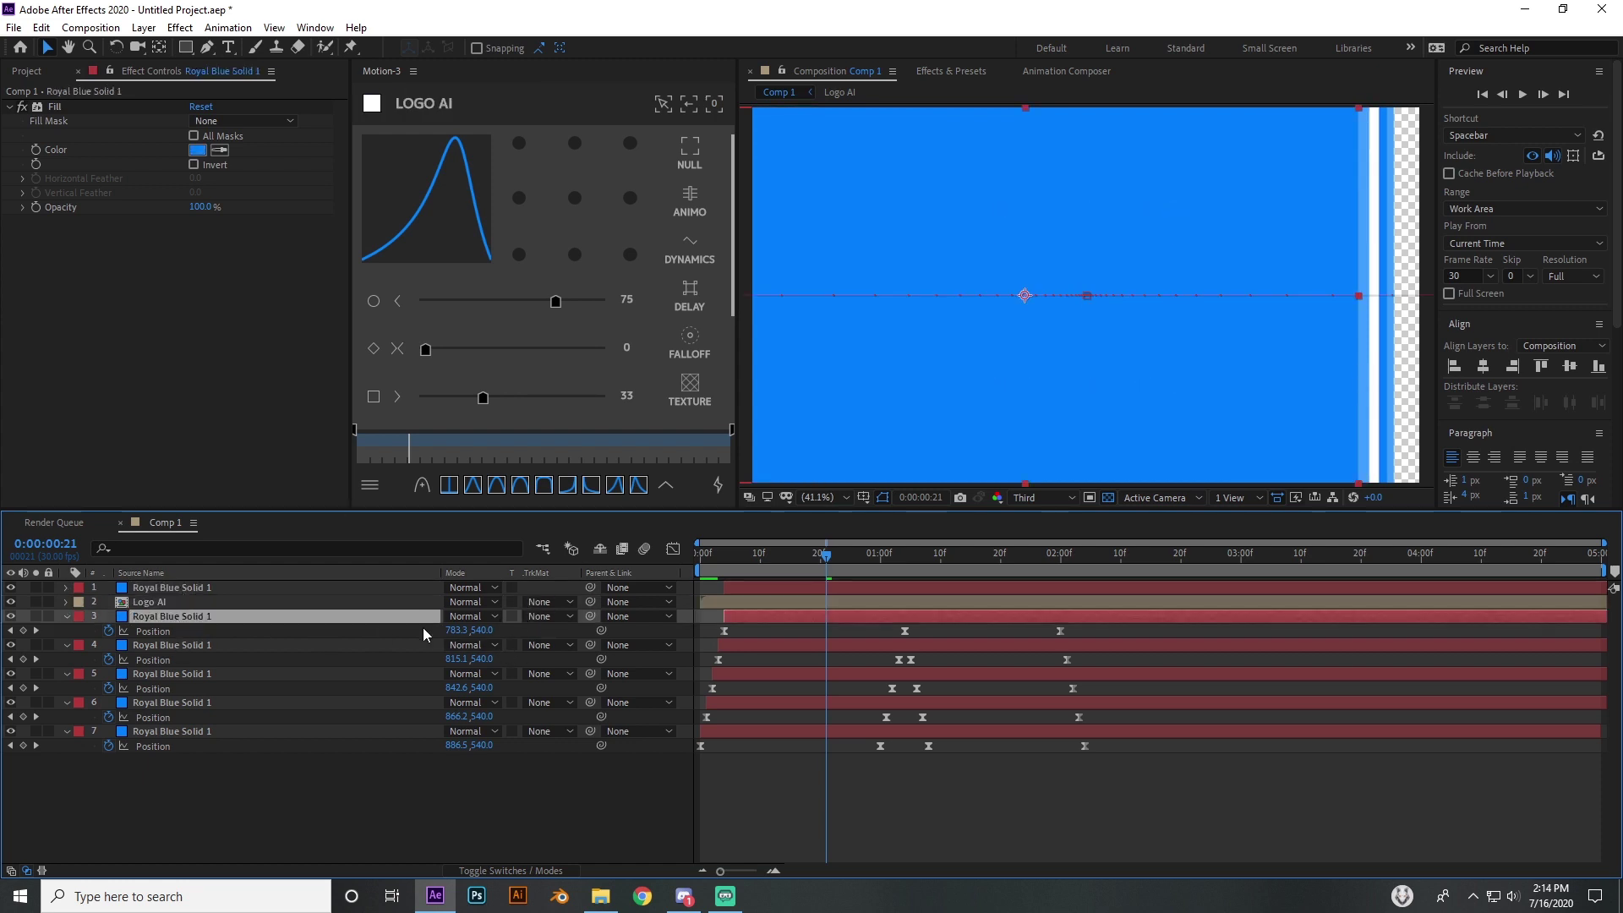
left_click(166, 587)
left_click(535, 602)
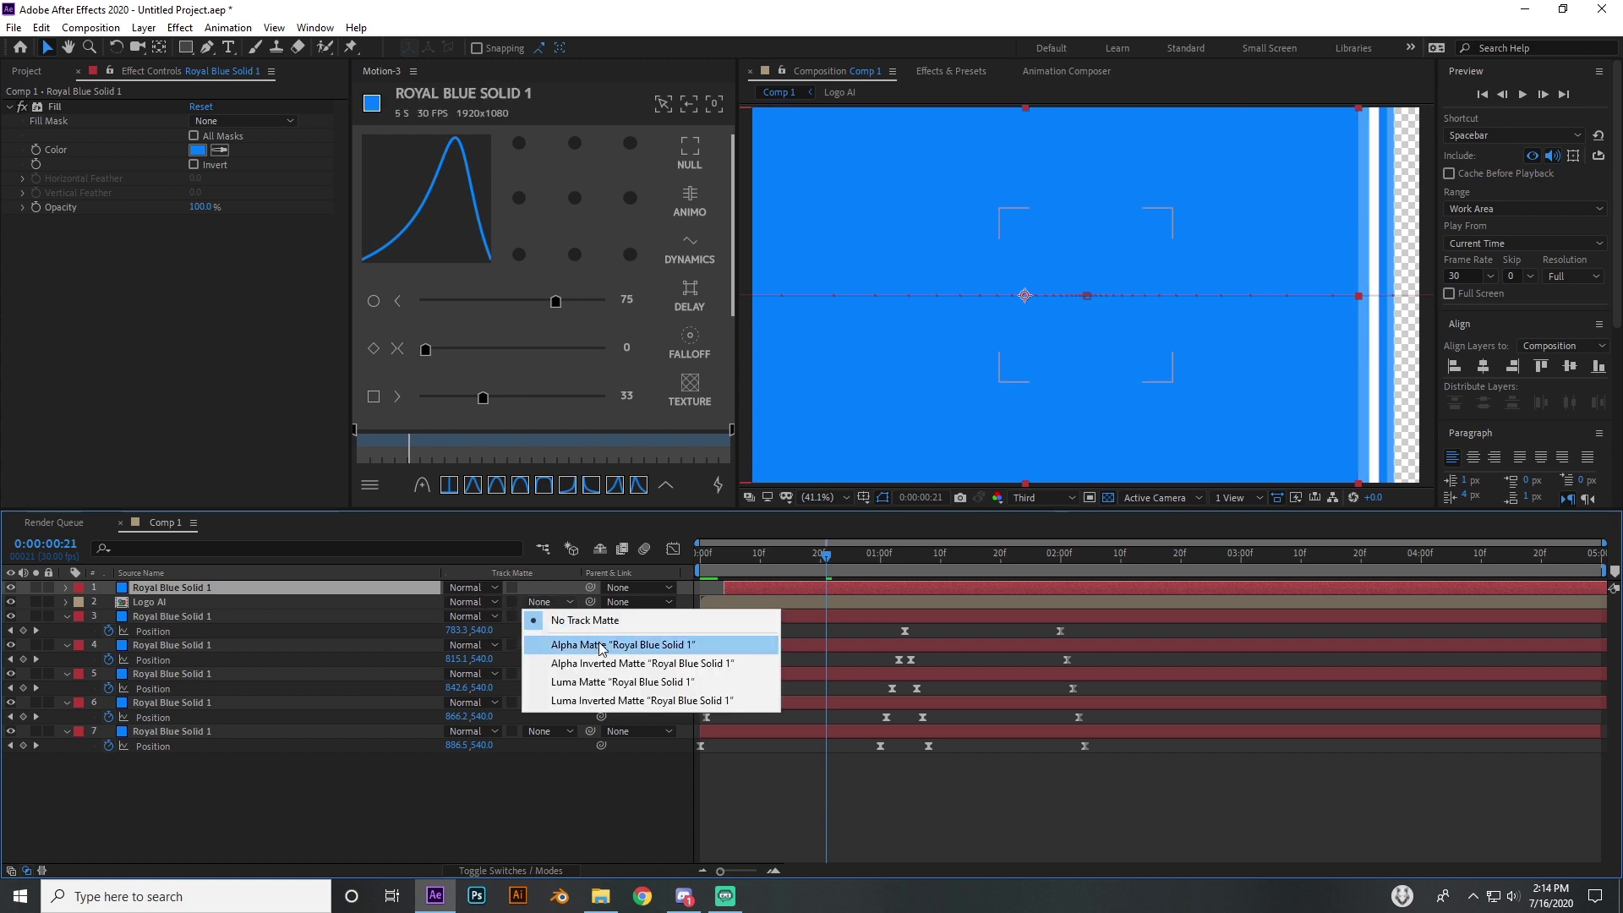
left_click(600, 644)
left_click_drag(744, 566, 777, 565)
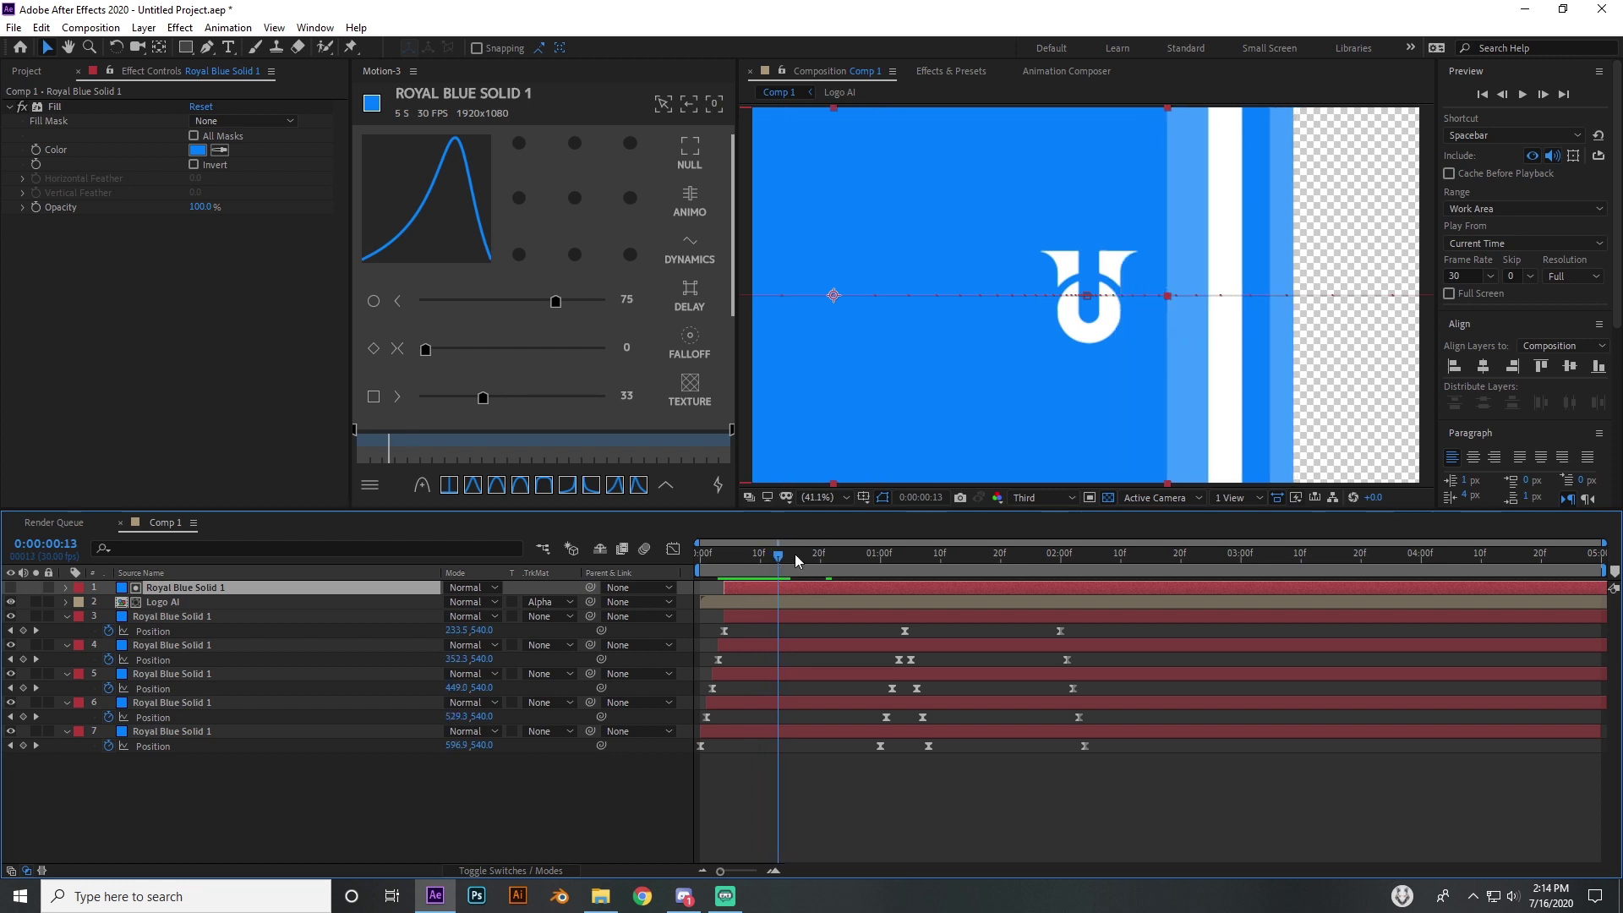
left_click_drag(857, 563, 845, 606)
Keyframe Logo AI's Scale at 100% at 0:10 and 129% at 1:24, then preview it.
left_click(716, 601)
mouse_move(755, 578)
left_mouse_down()
mouse_move(790, 578)
mouse_move(751, 579)
mouse_move(793, 607)
mouse_move(768, 607)
left_mouse_up()
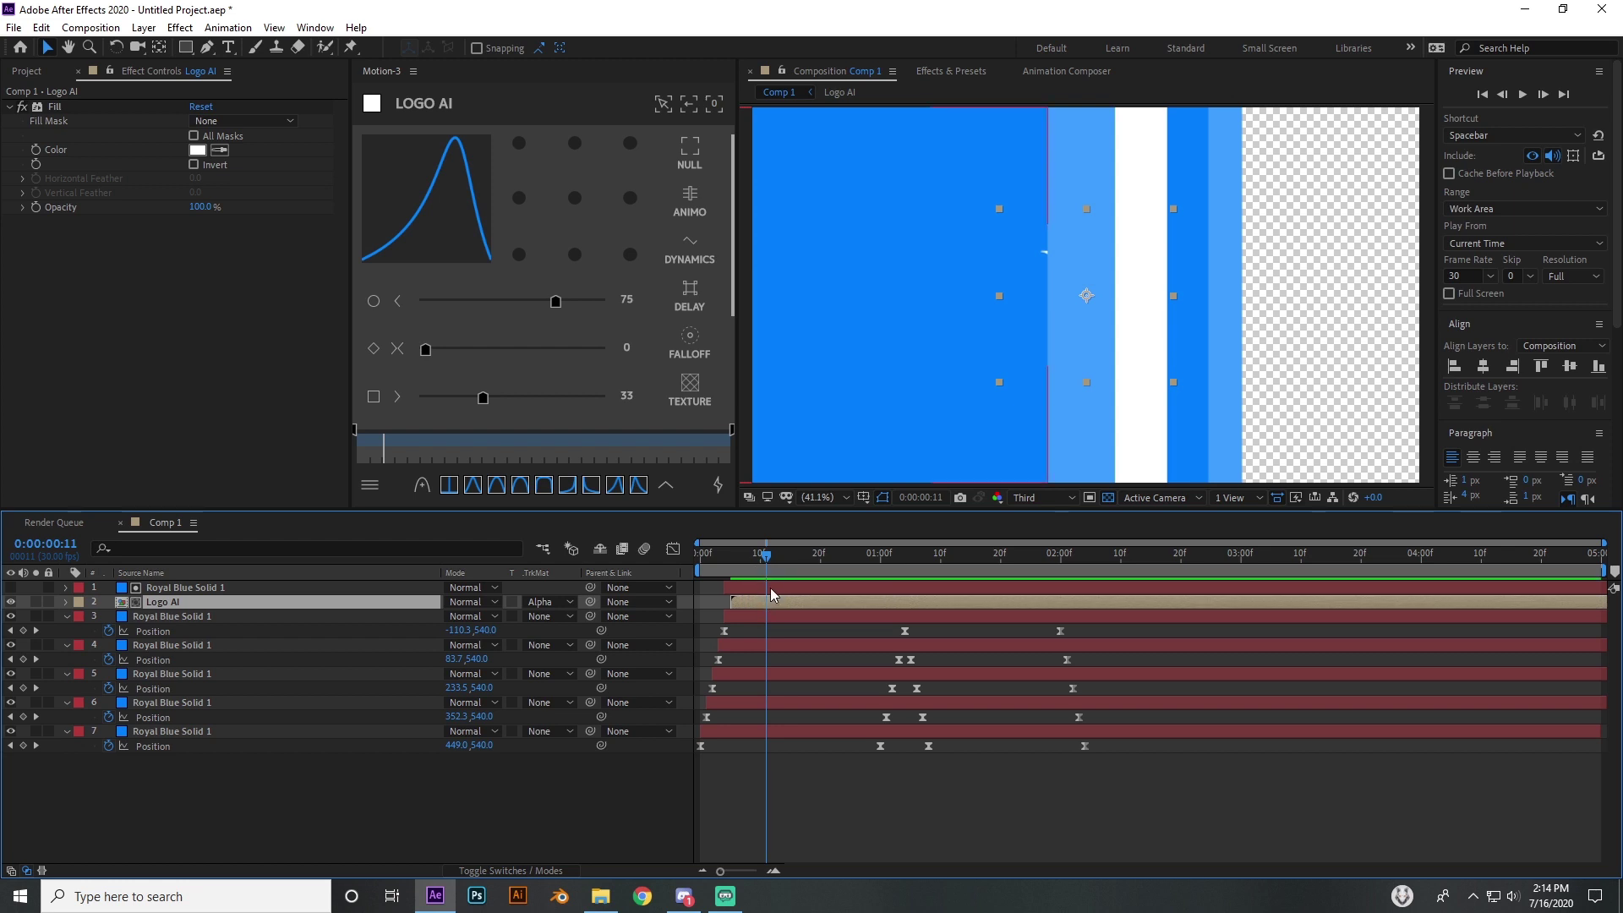
left_click_drag(765, 557, 800, 608)
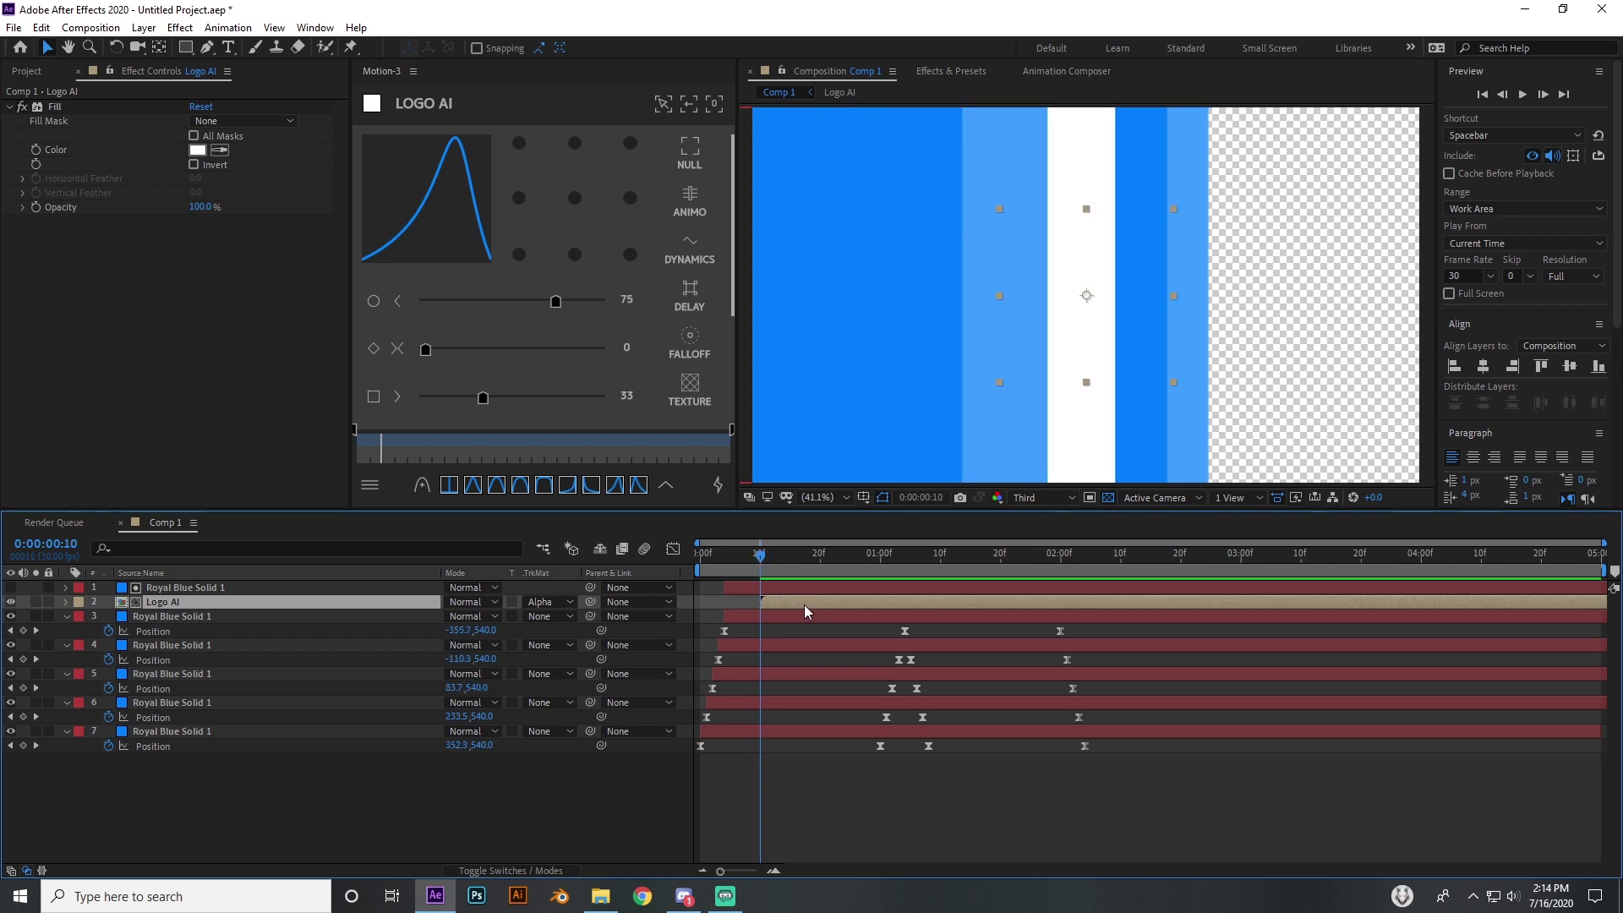
key("alt+shift+s")
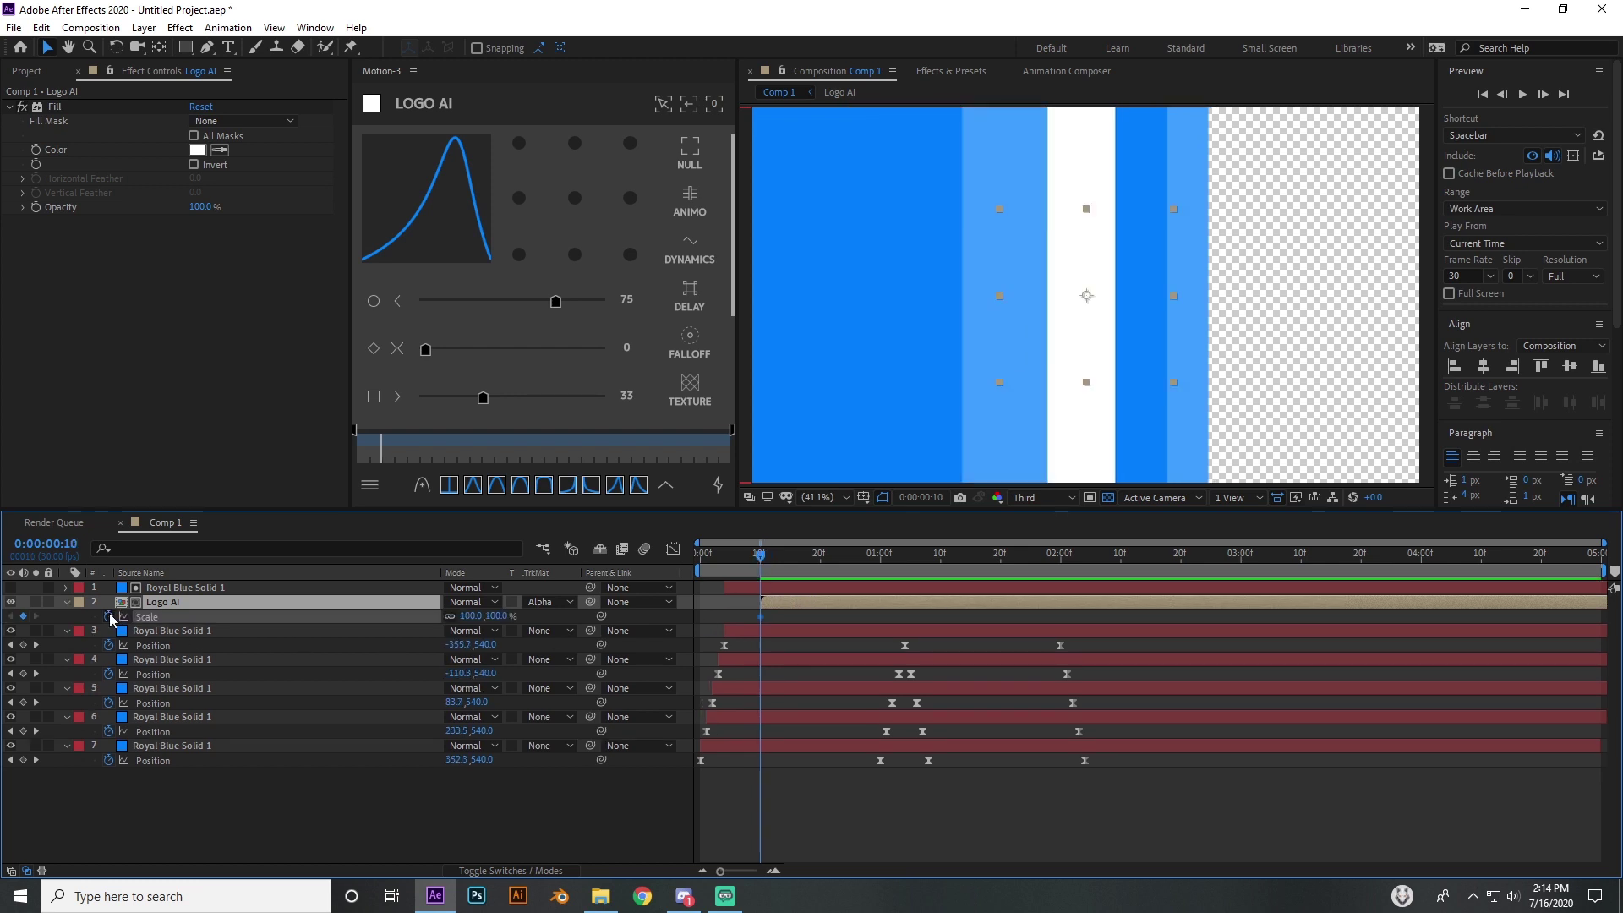
left_click_drag(760, 567, 1017, 595)
left_click_drag(475, 615, 525, 616)
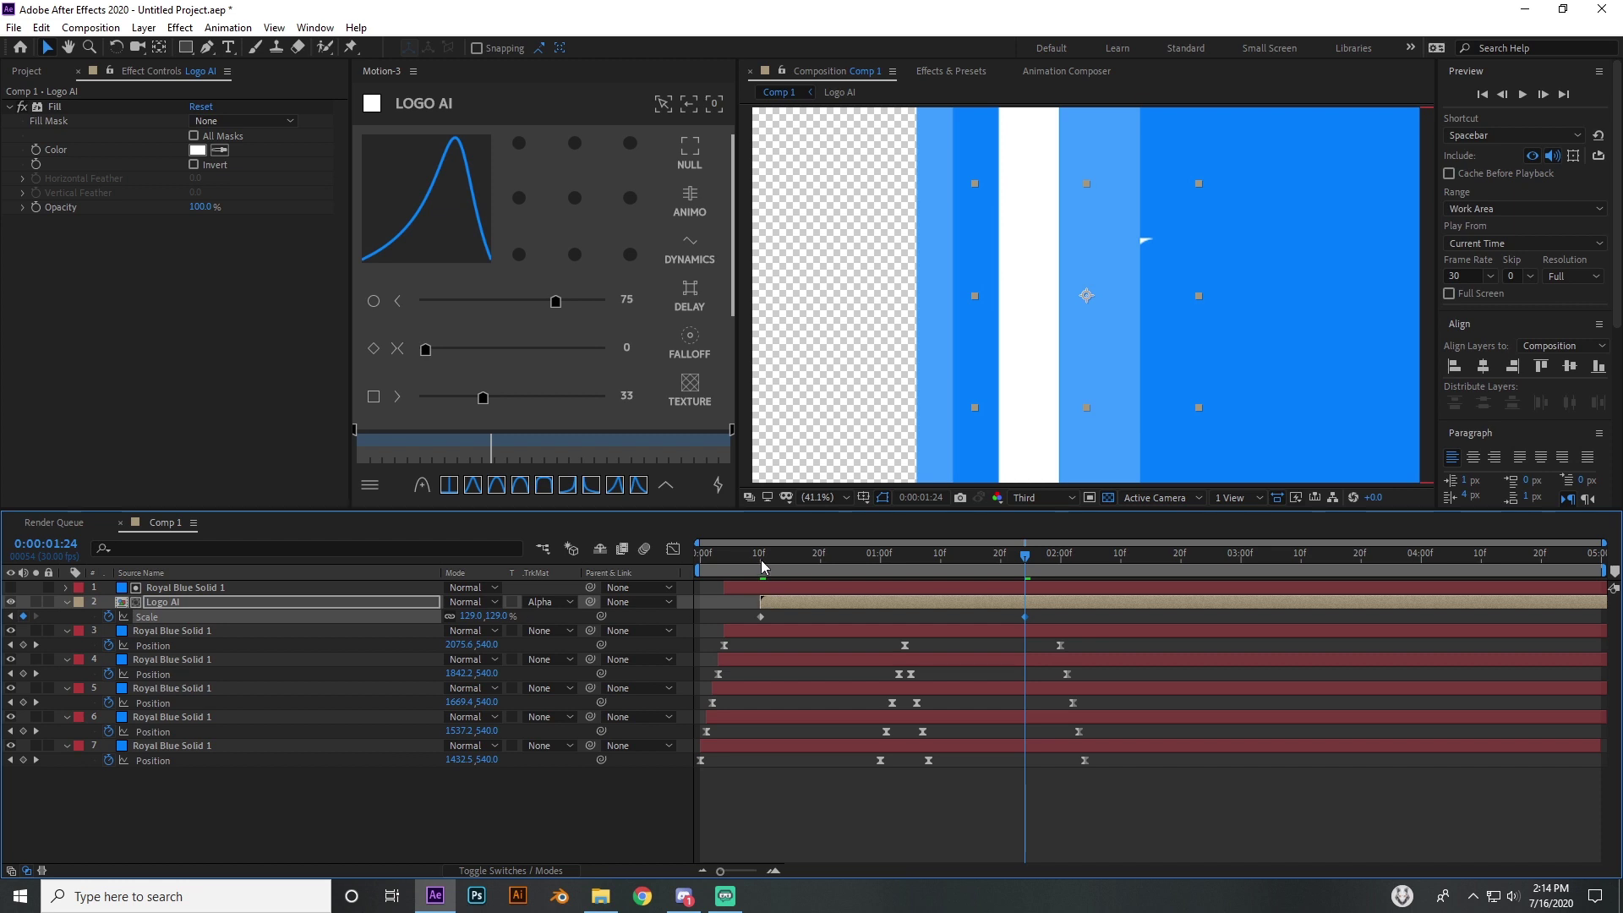
left_click_drag(762, 566, 892, 631)
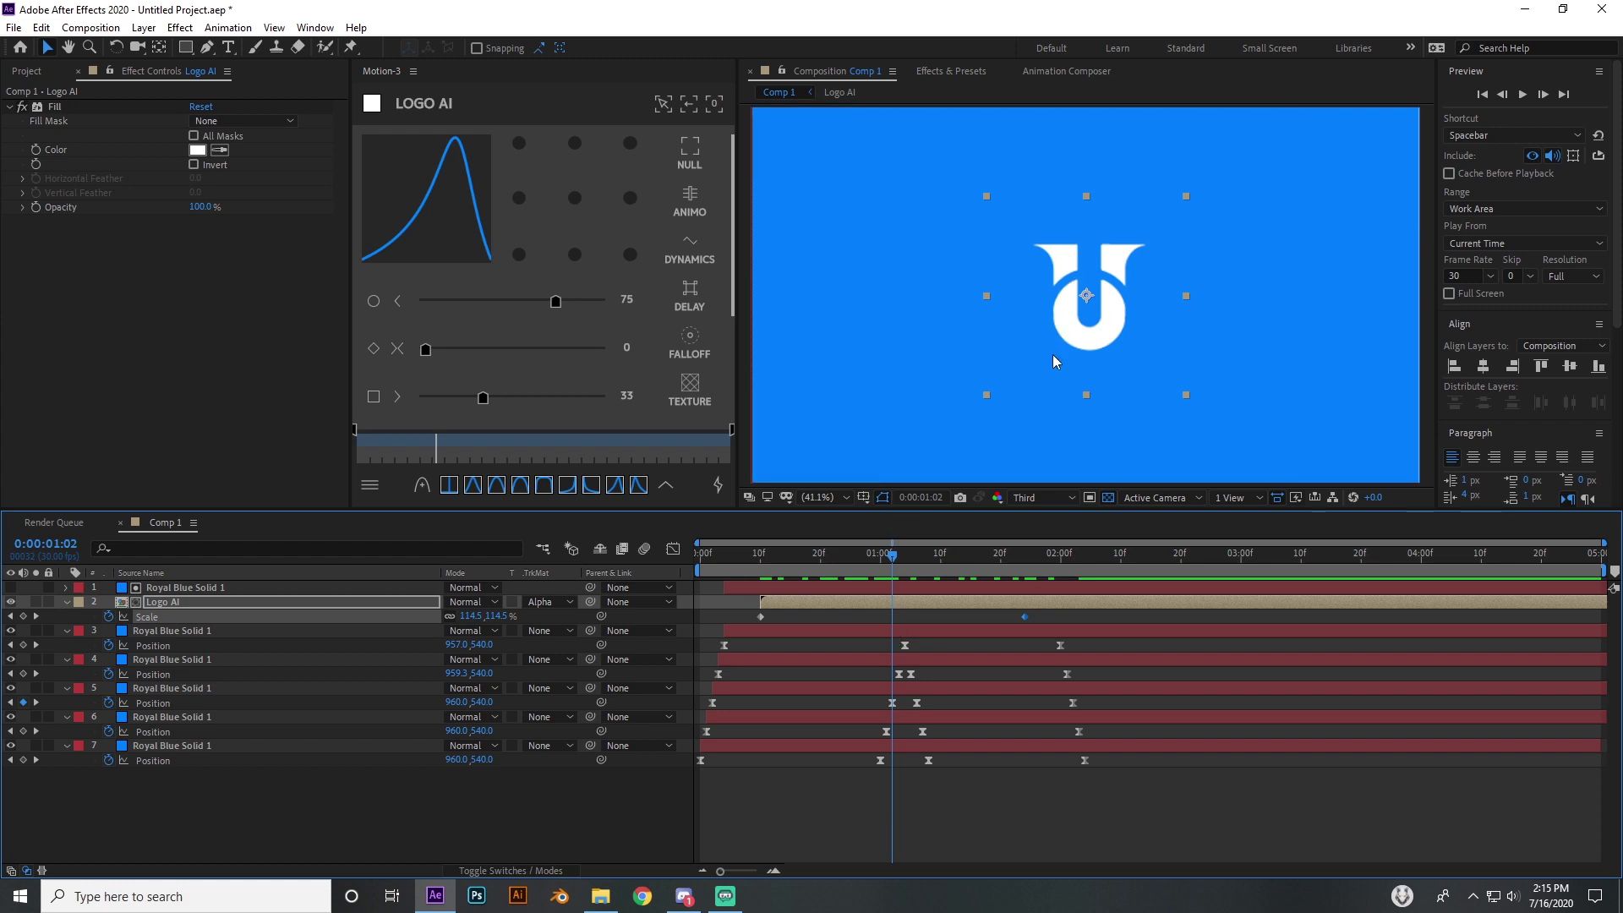
Select all seven layers' keyframes and apply a steep Motion 3 ease with sliders at 100 and 5.
left_click_drag(892, 554, 778, 601)
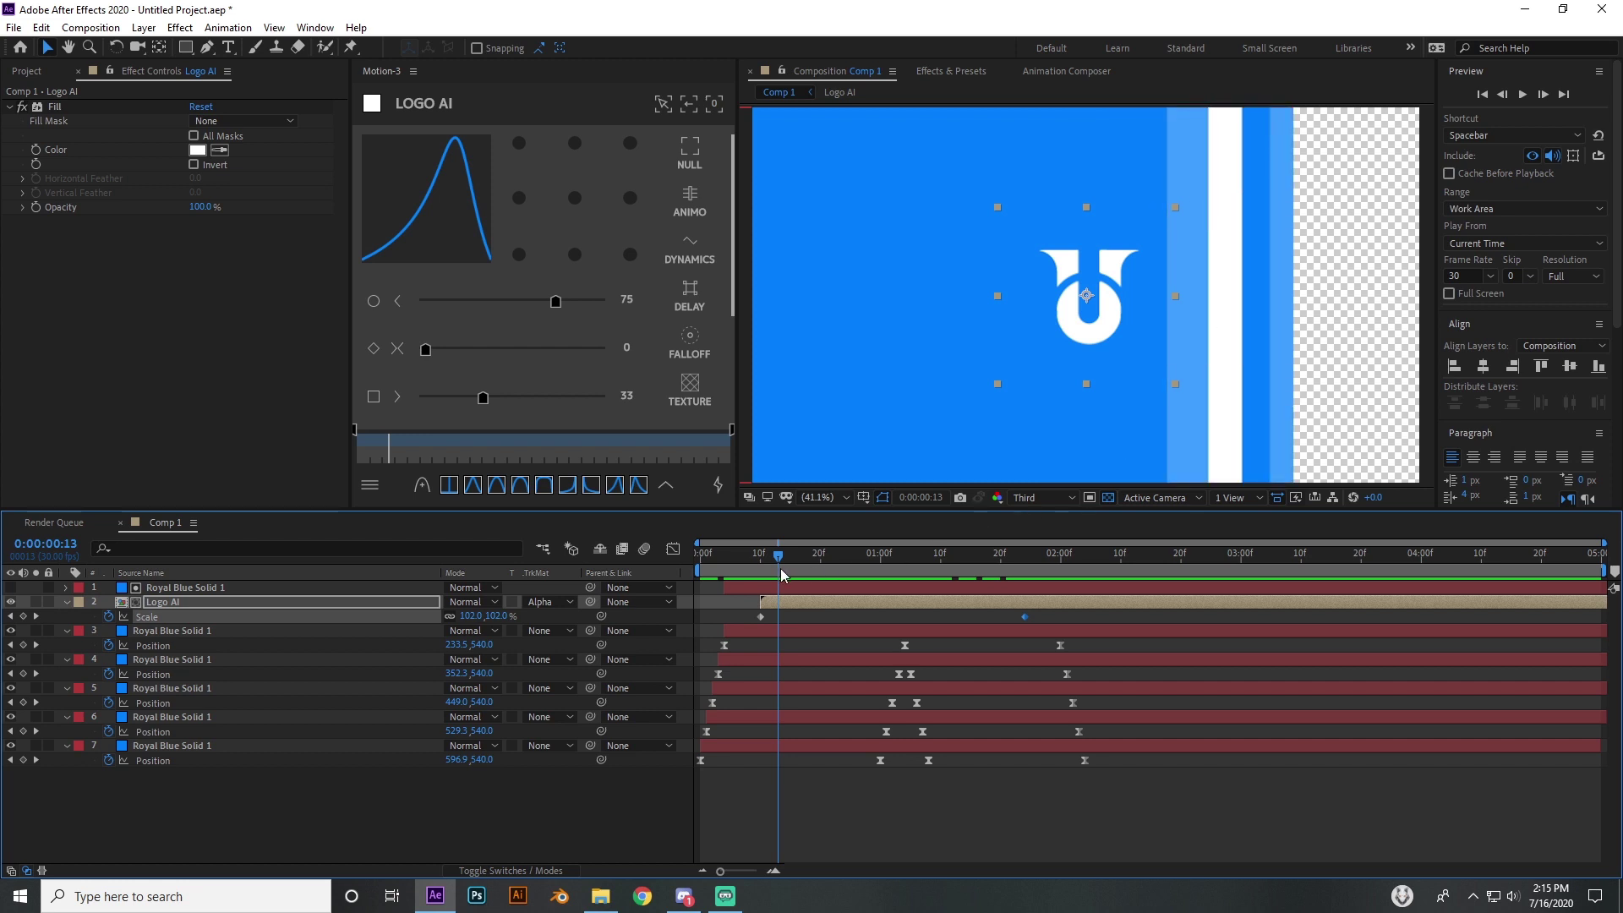
left_click_drag(778, 557, 819, 568)
key("space")
left_click_drag(199, 804, 191, 584)
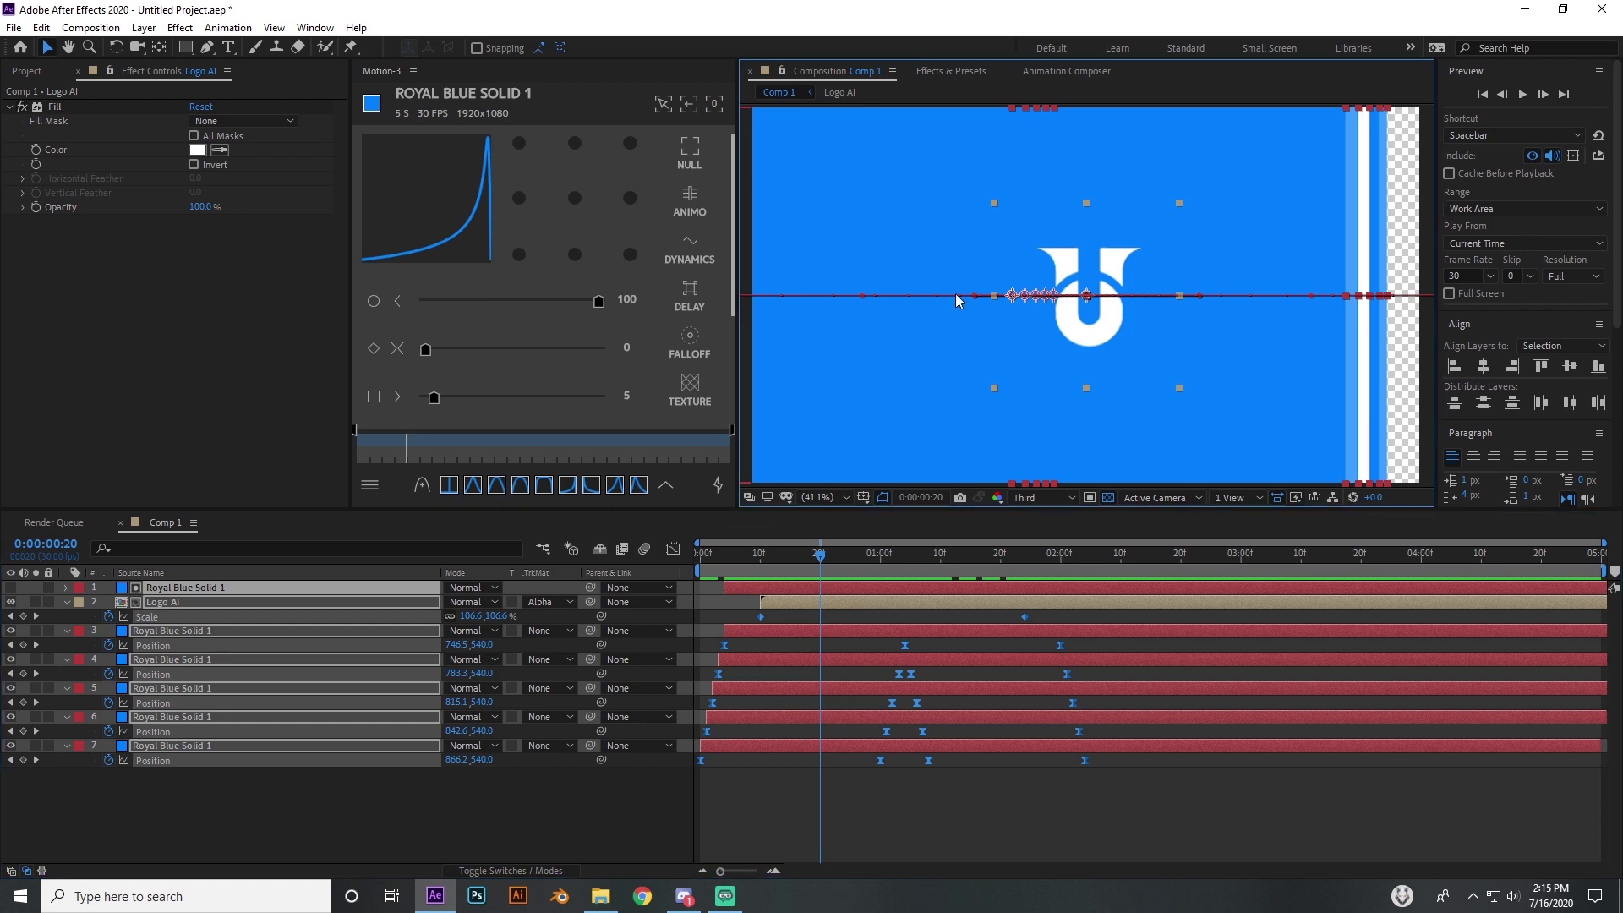
left_click(1097, 643)
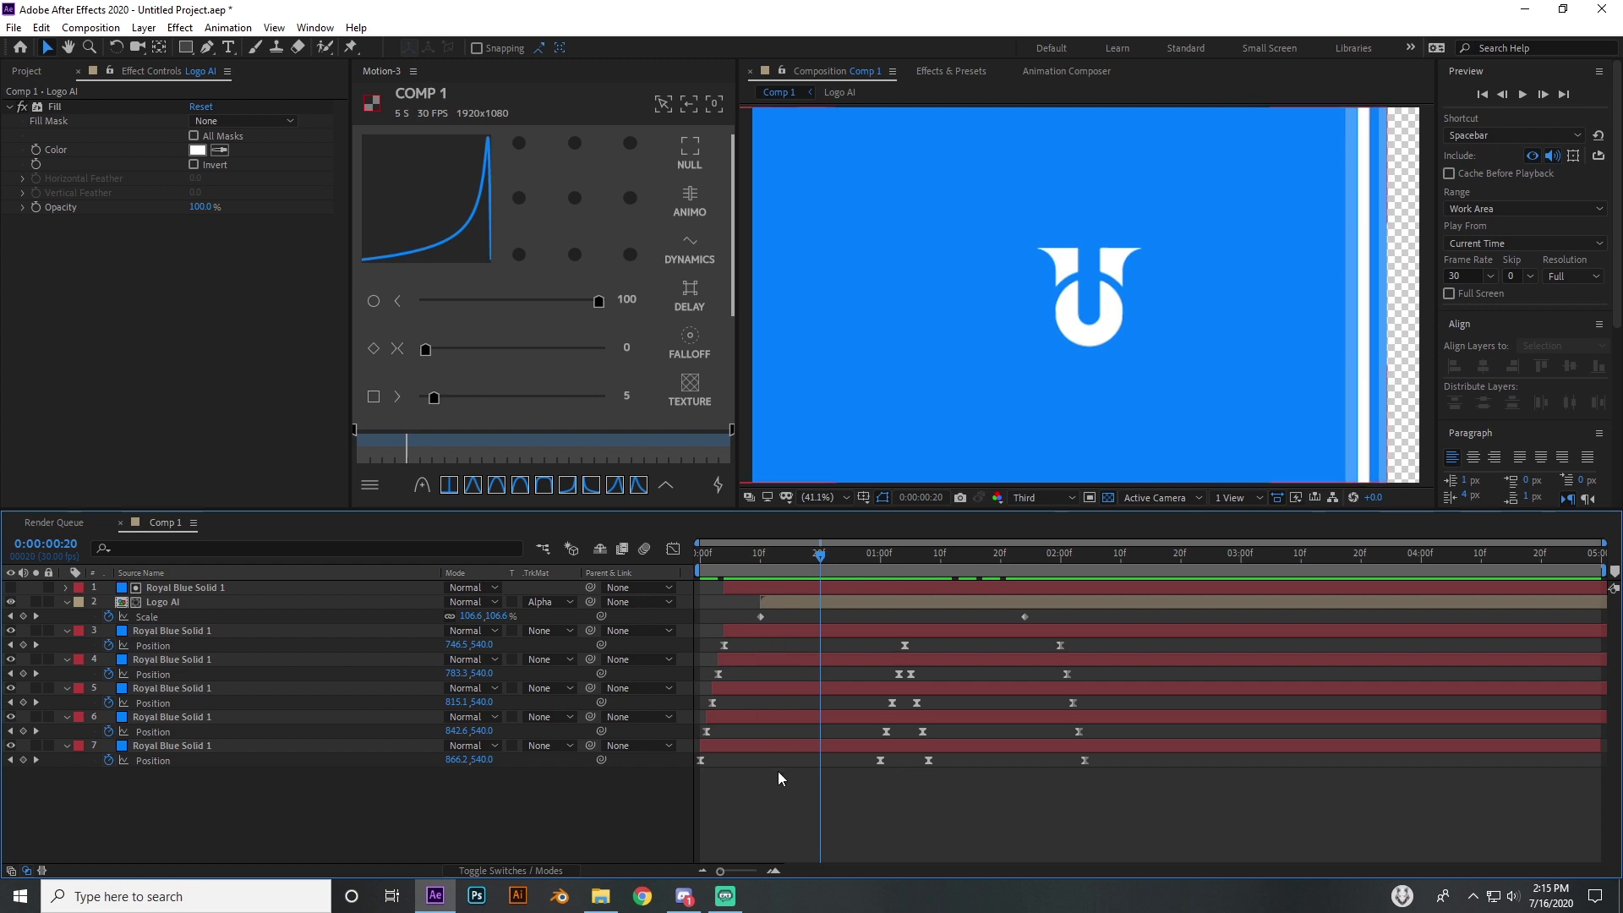
left_click_drag(744, 557, 1235, 638)
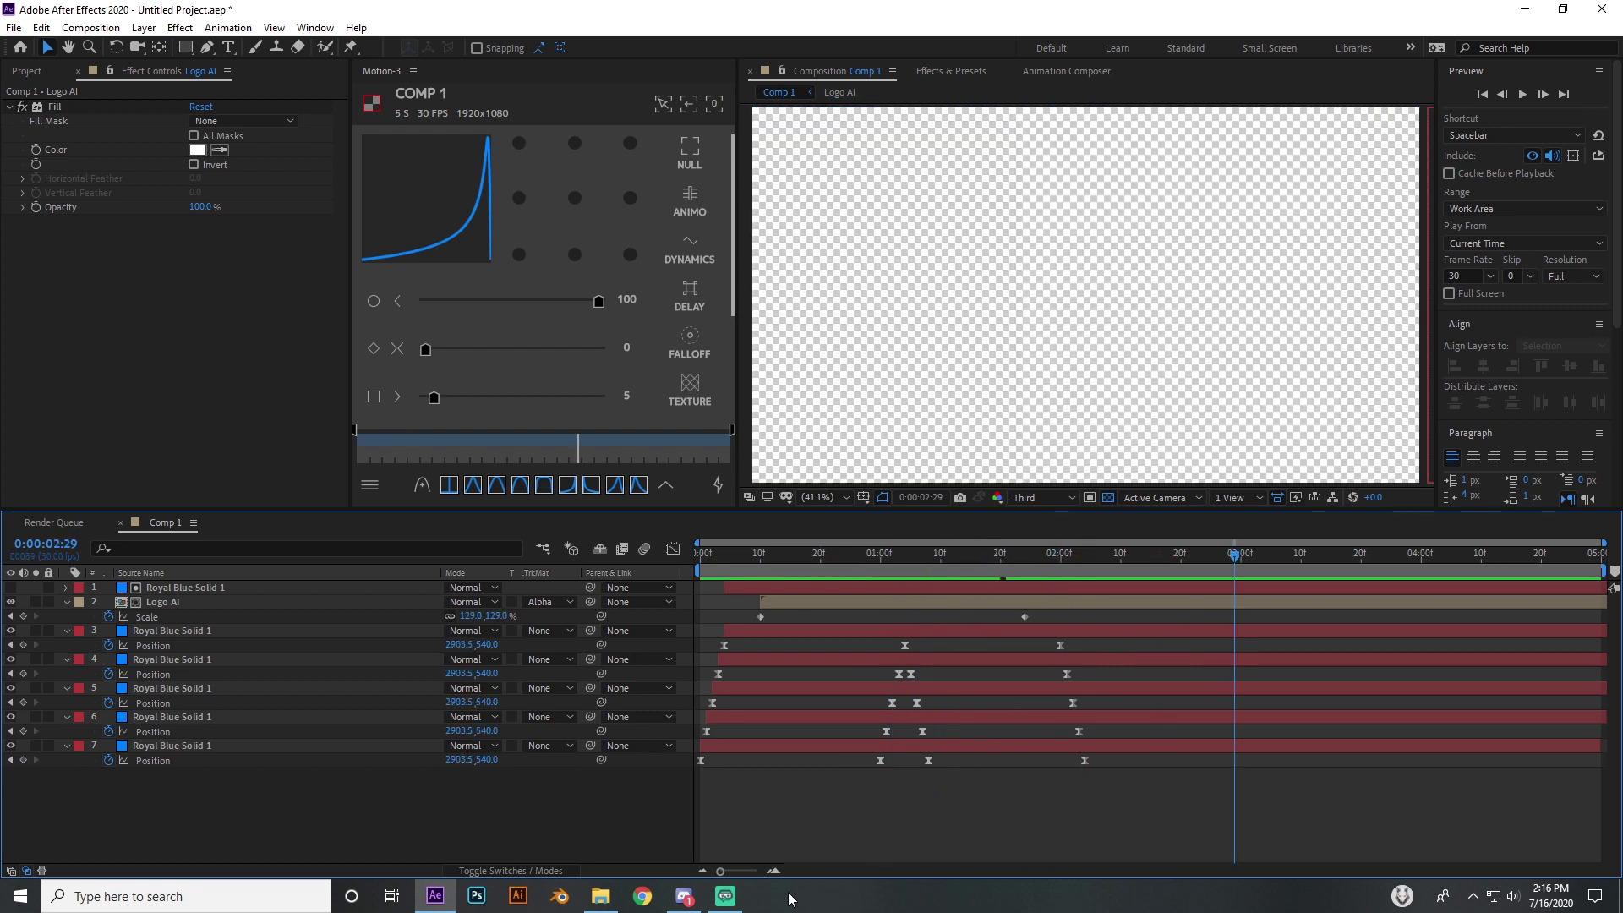
left_click_drag(811, 565, 1044, 685)
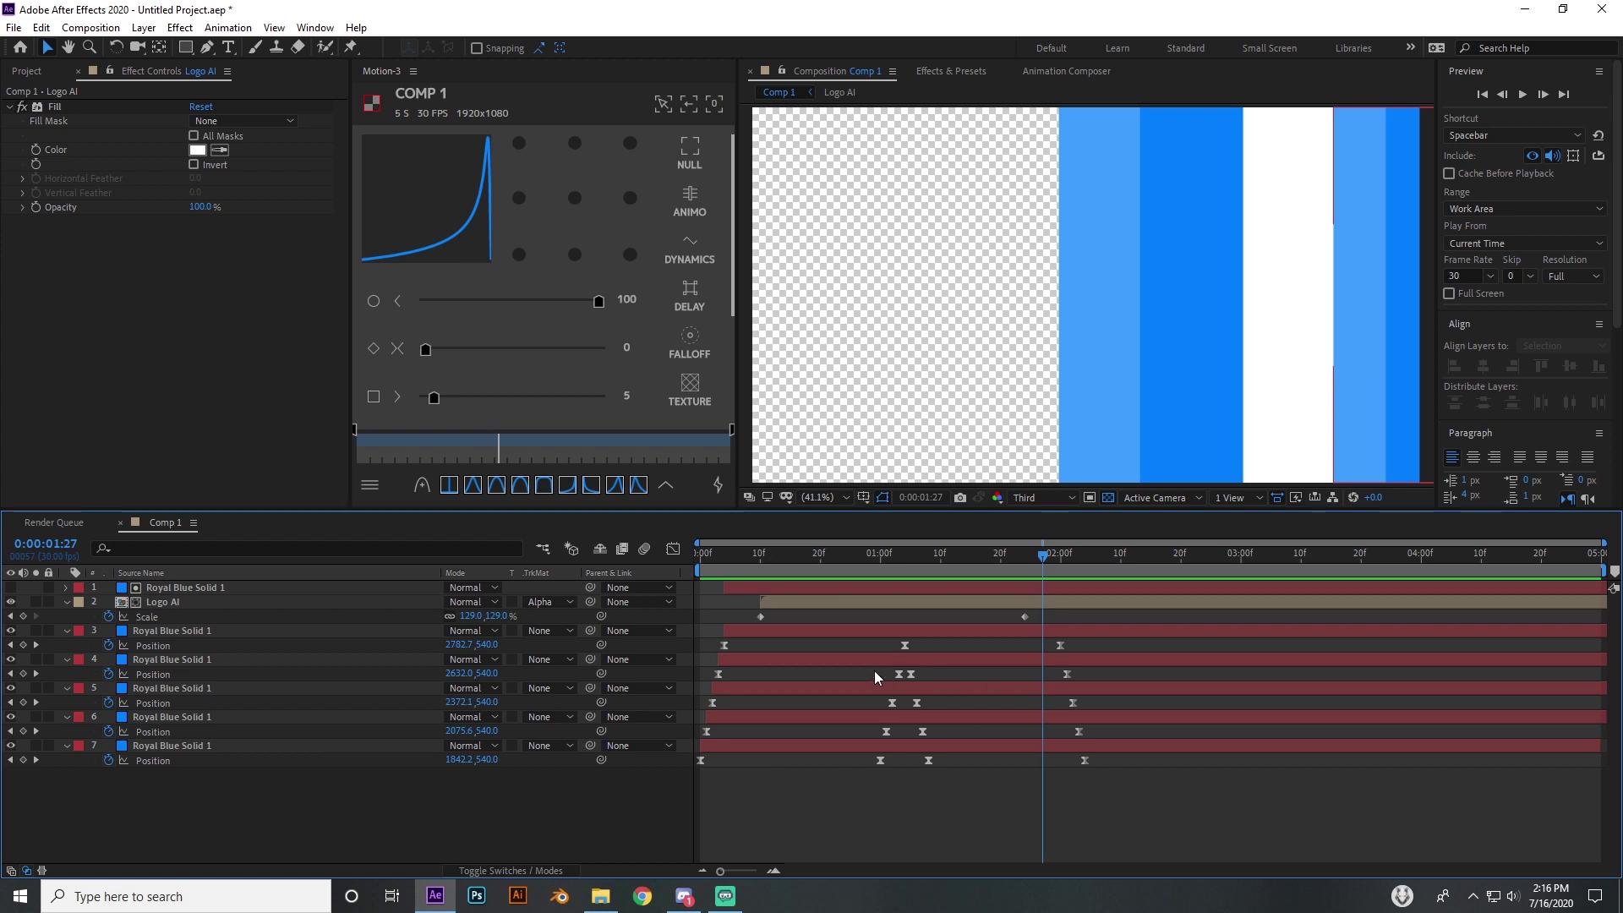